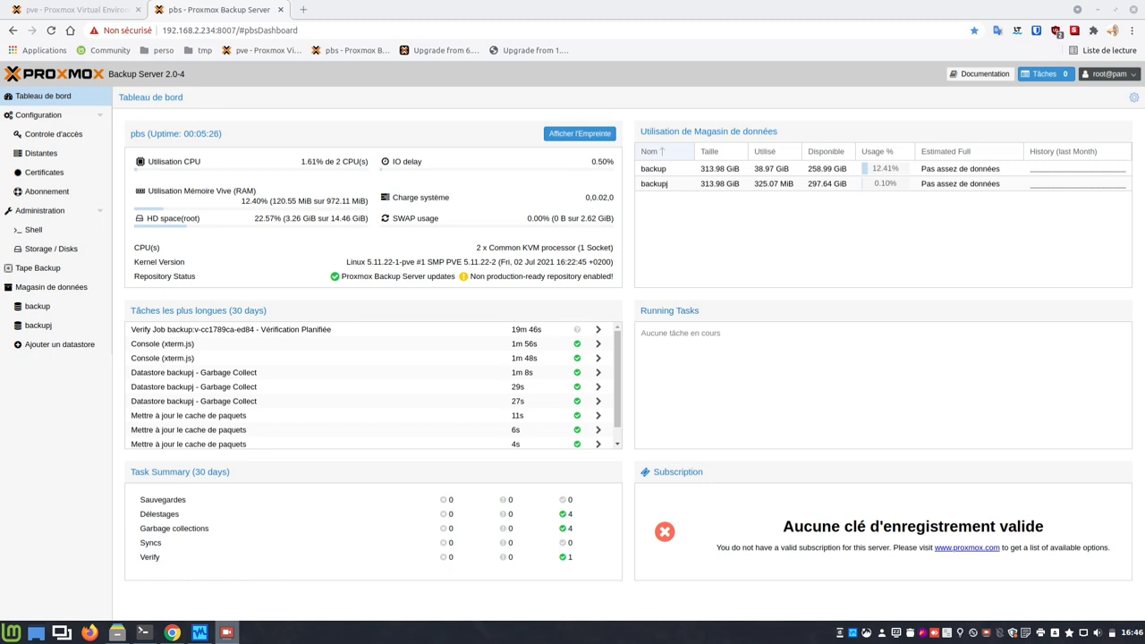
Step: Examine the disks /dev/vda, /dev/vdb and /dev/vdc in the Storage / Disks list of Proxmox Backup Server
left_click(111, 16)
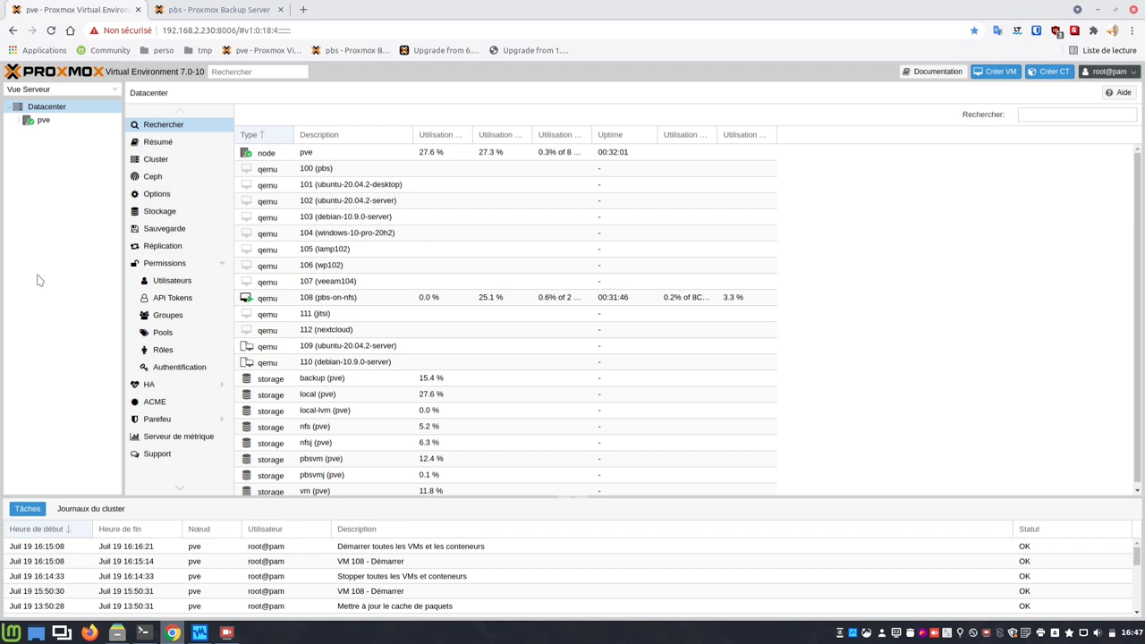
key("ctrl+Tab")
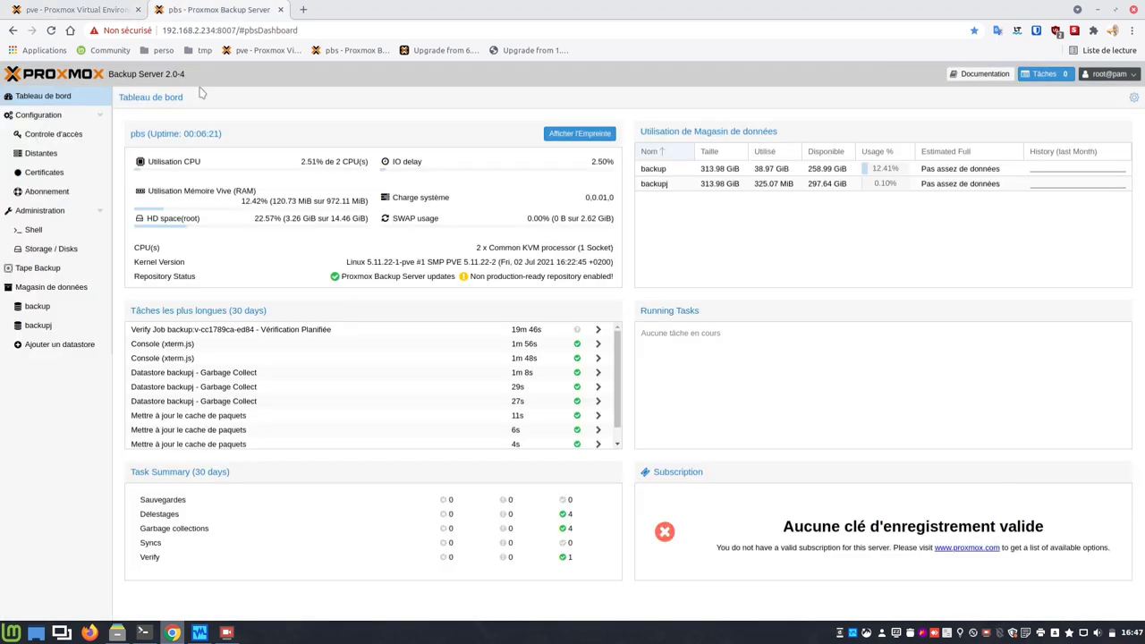
left_click(41, 254)
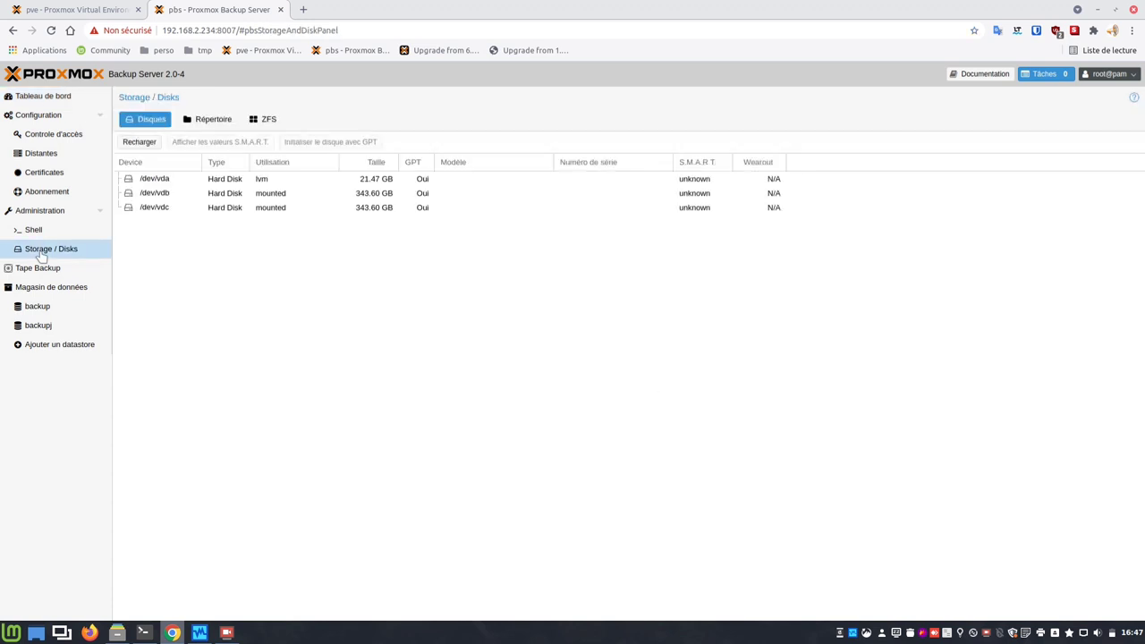
left_click(179, 182)
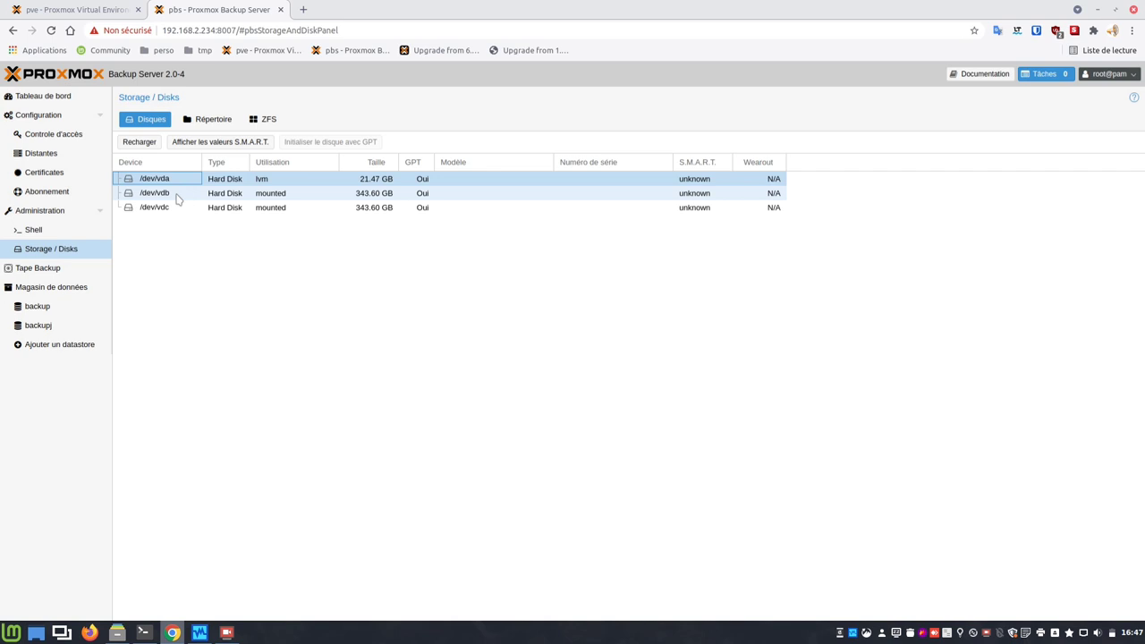
left_click(177, 198)
left_click(177, 204)
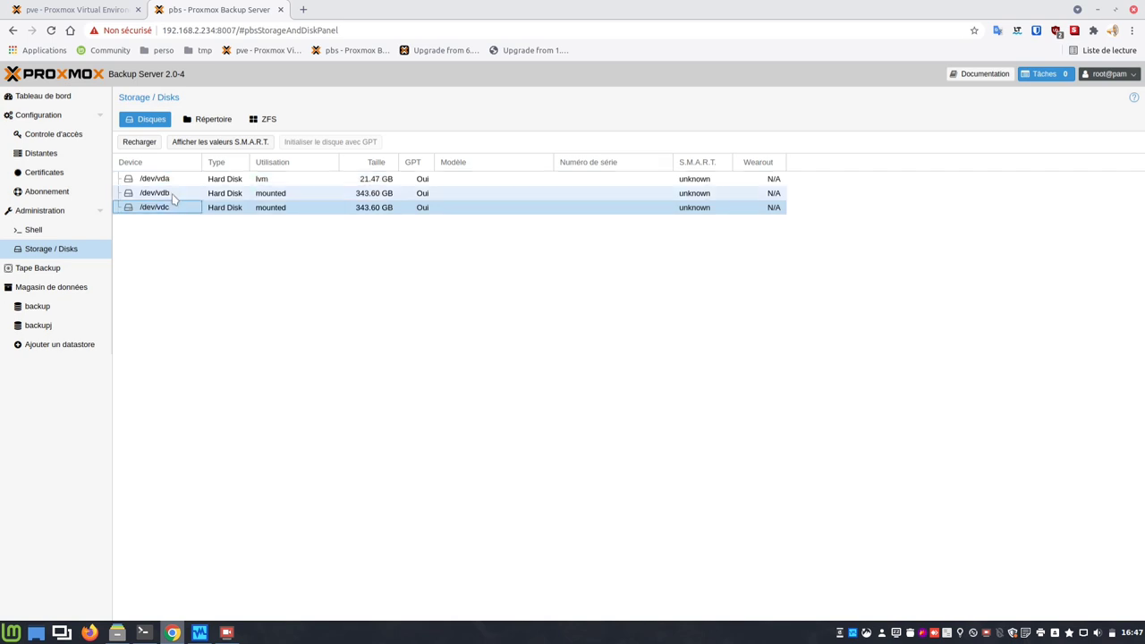
left_click(176, 198)
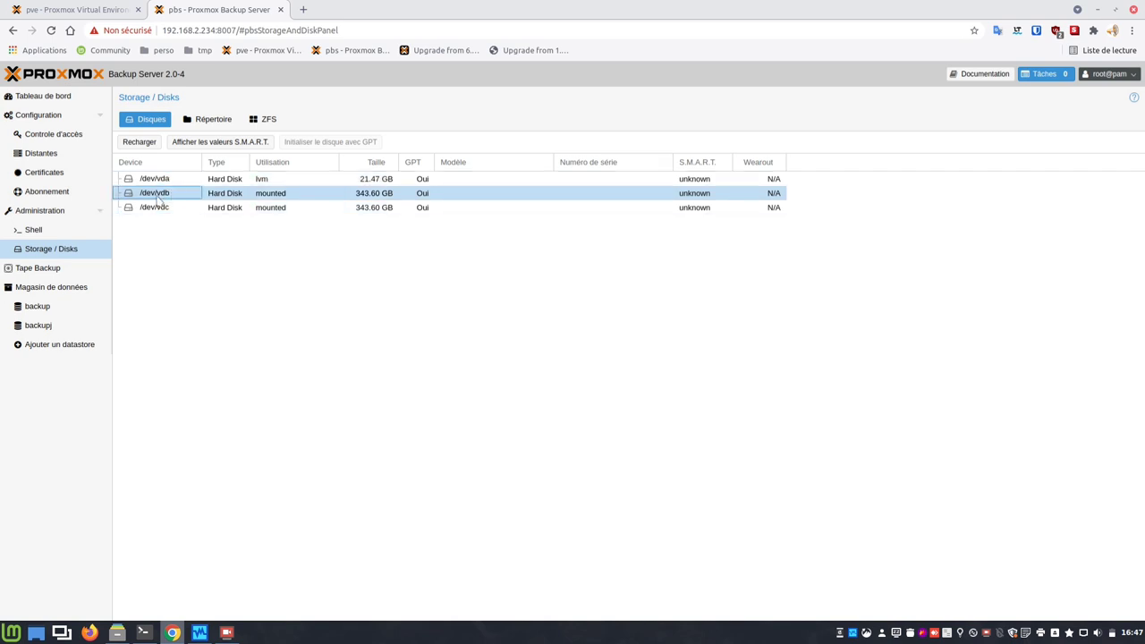
left_click(167, 209)
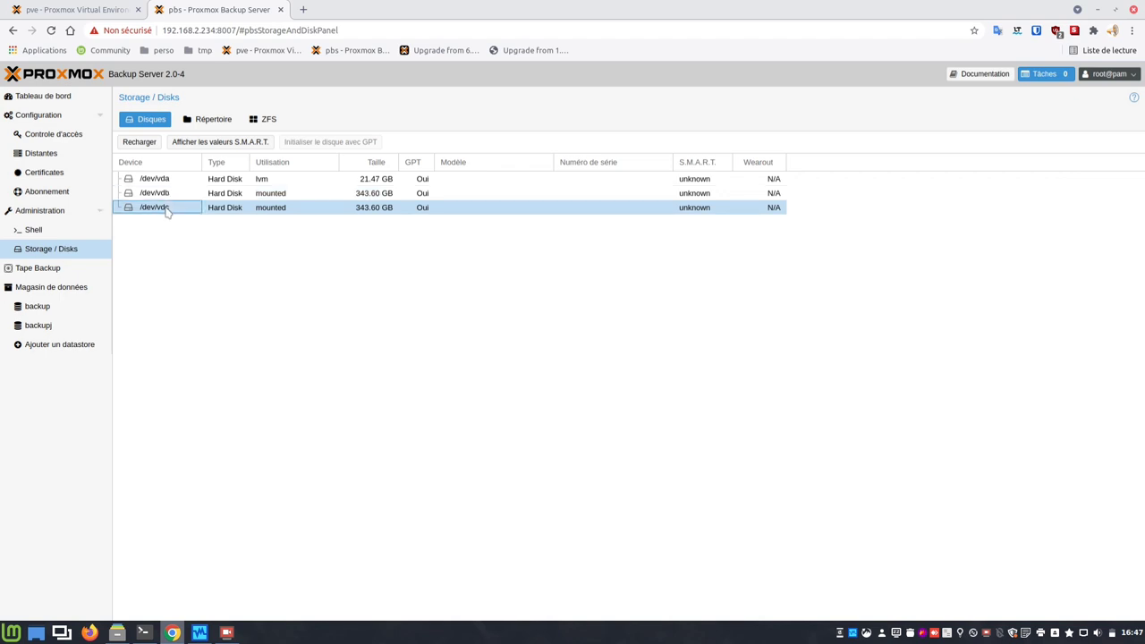
left_click(170, 200)
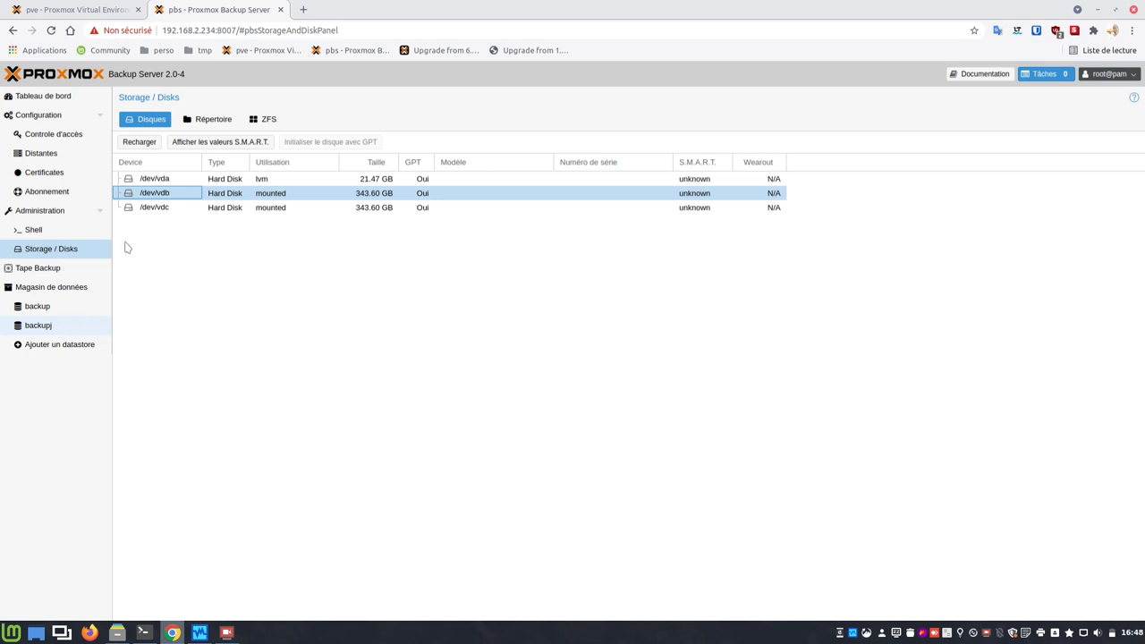
Step: Switch to Proxmox Virtual Environment and review the summary of every storage on node pve, from backup through vm
left_click(89, 9)
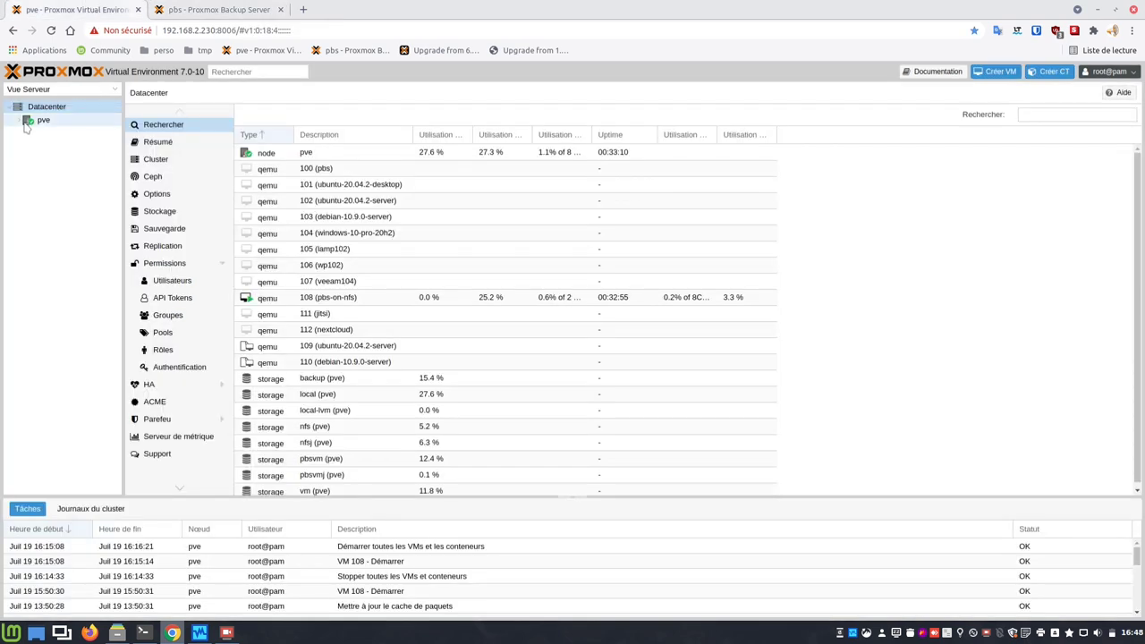
left_click(18, 124)
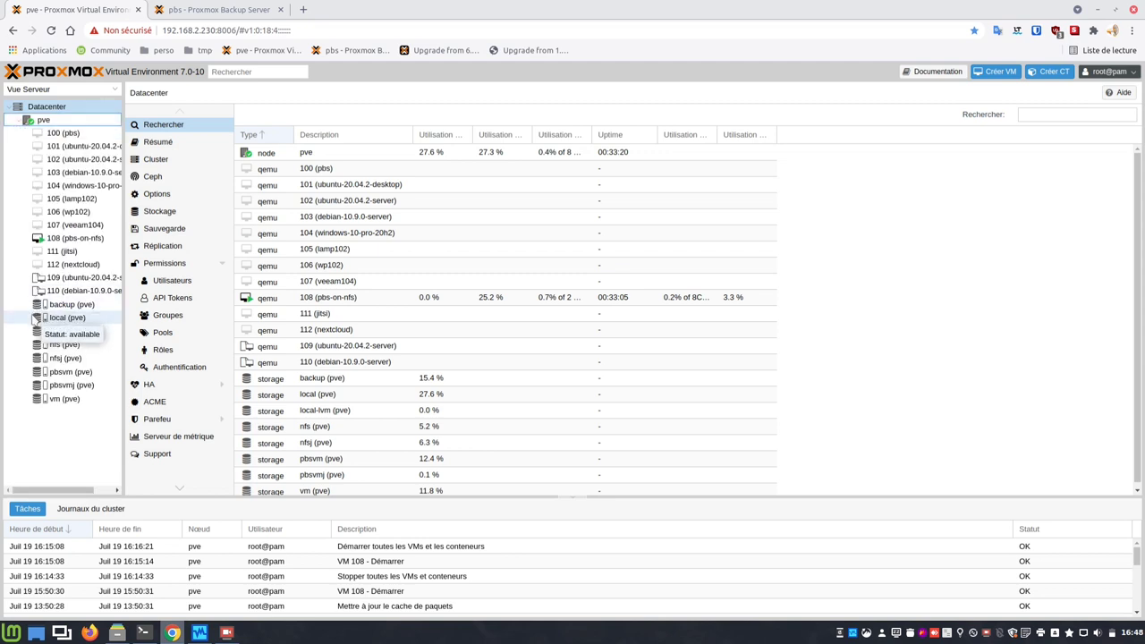
left_click(57, 306)
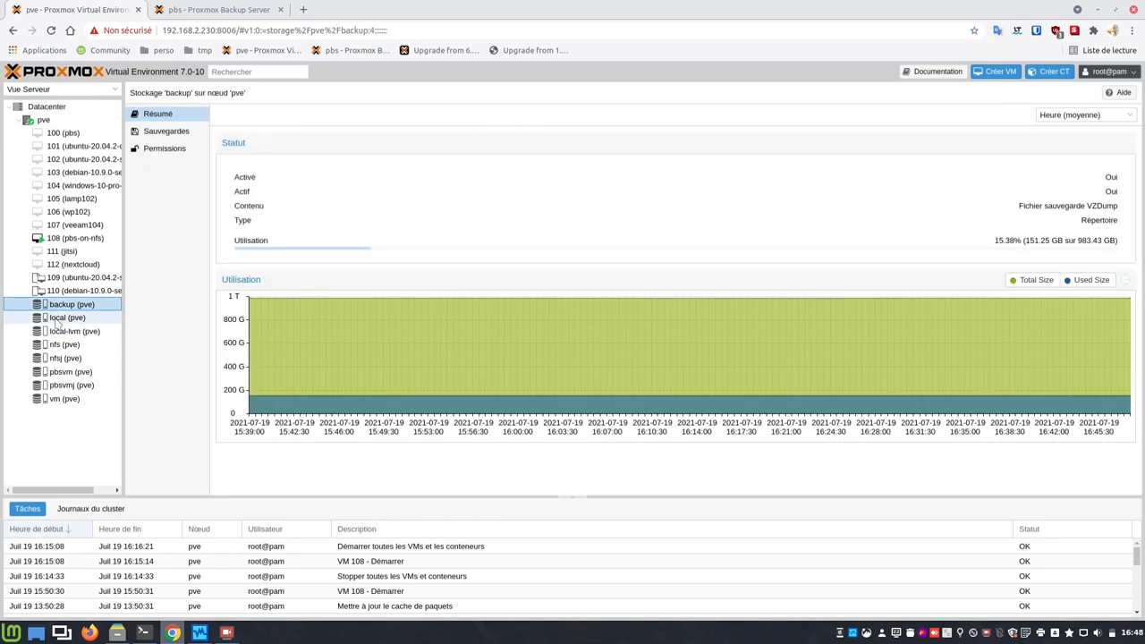
left_click(61, 320)
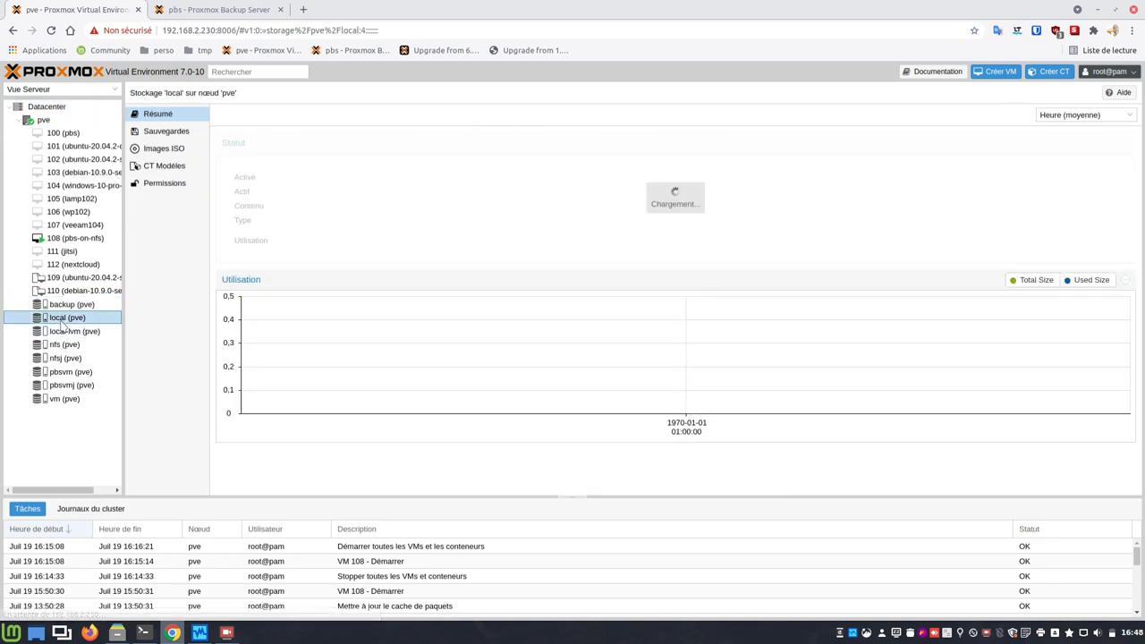
left_click(64, 332)
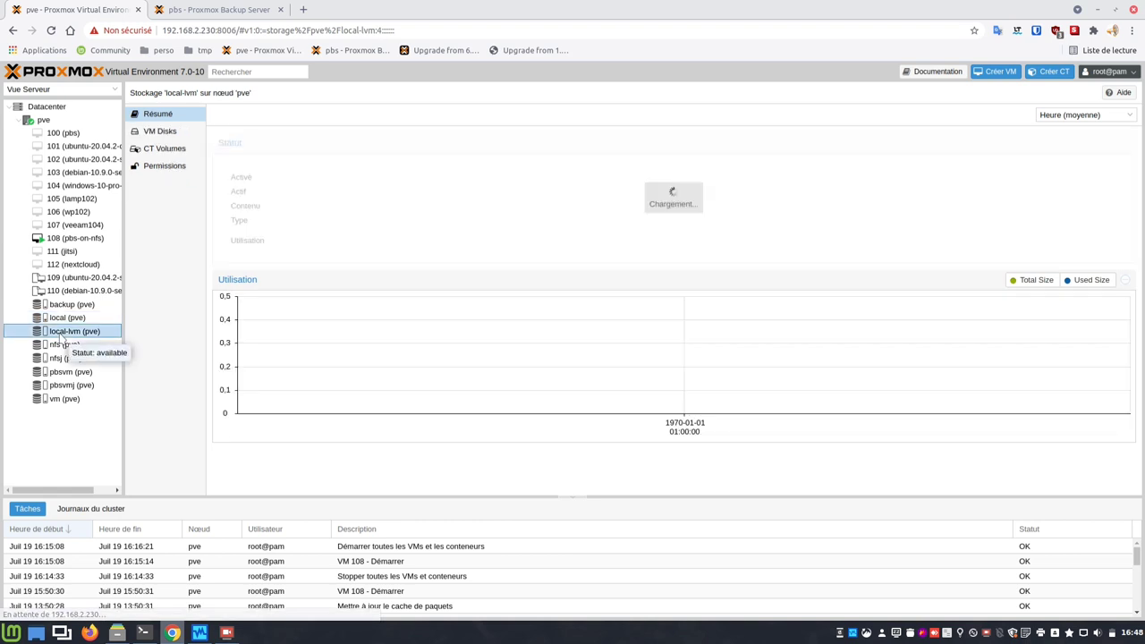
left_click(65, 345)
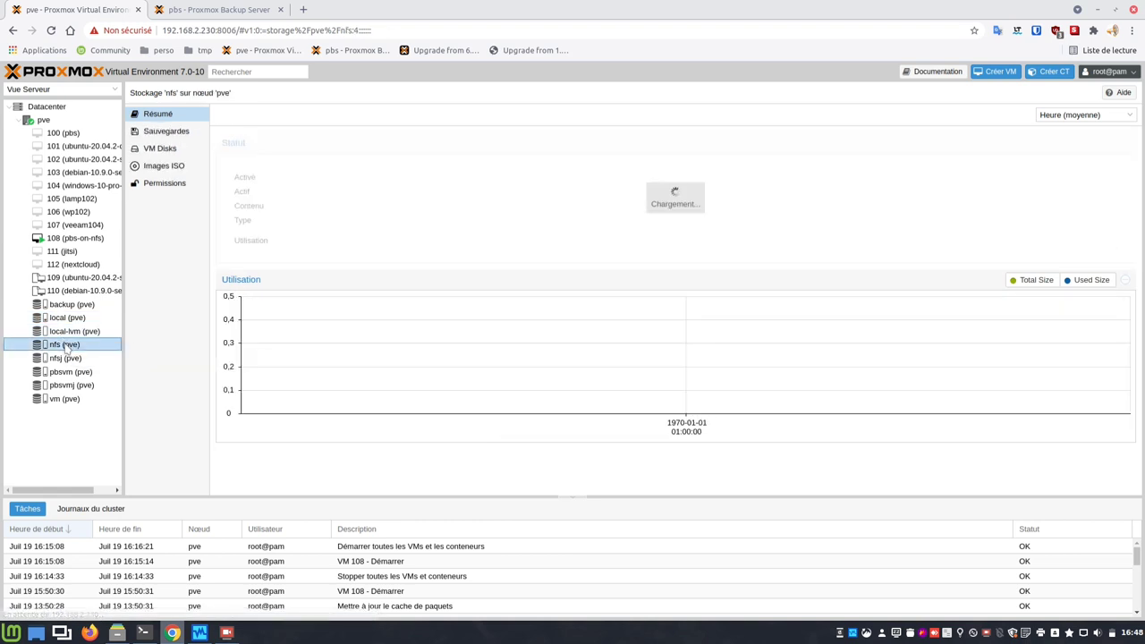
left_click(68, 359)
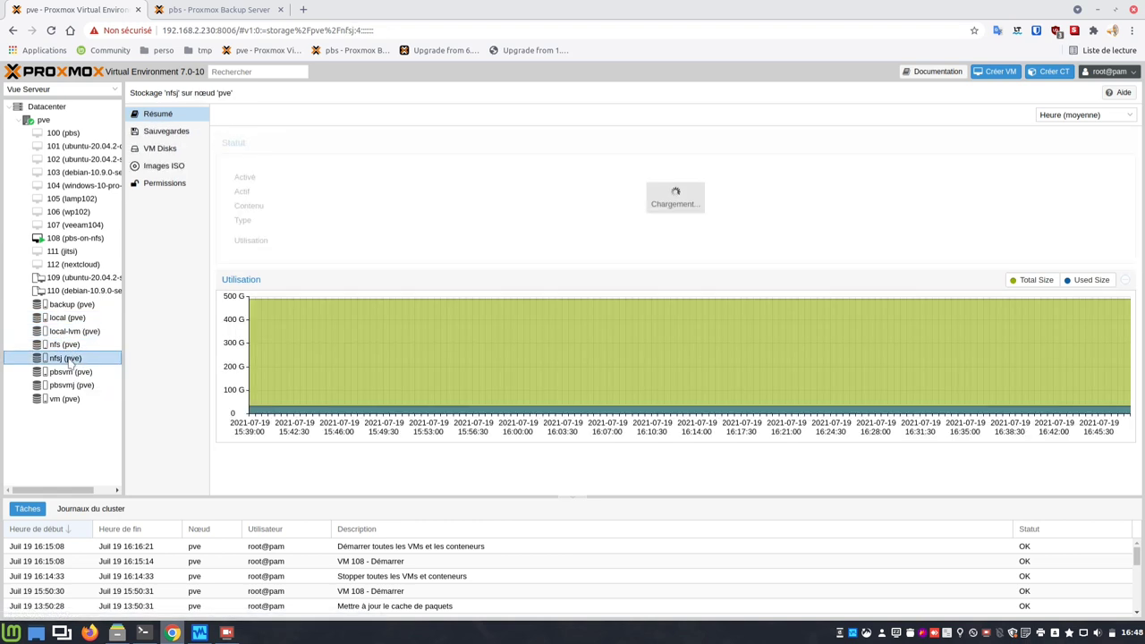
left_click(70, 373)
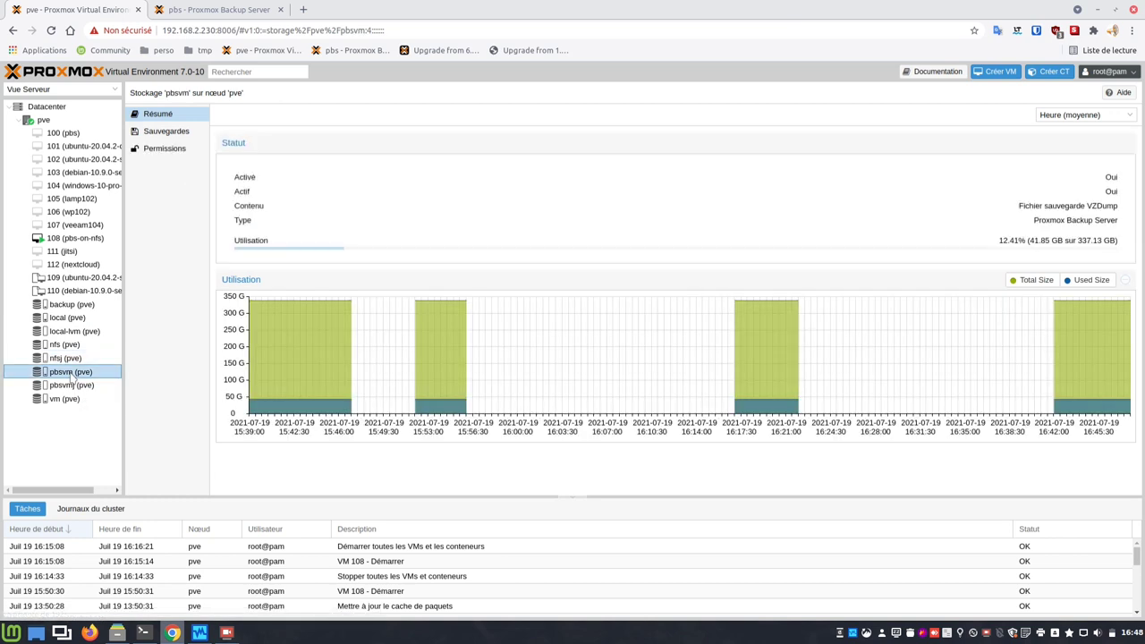
left_click(67, 386)
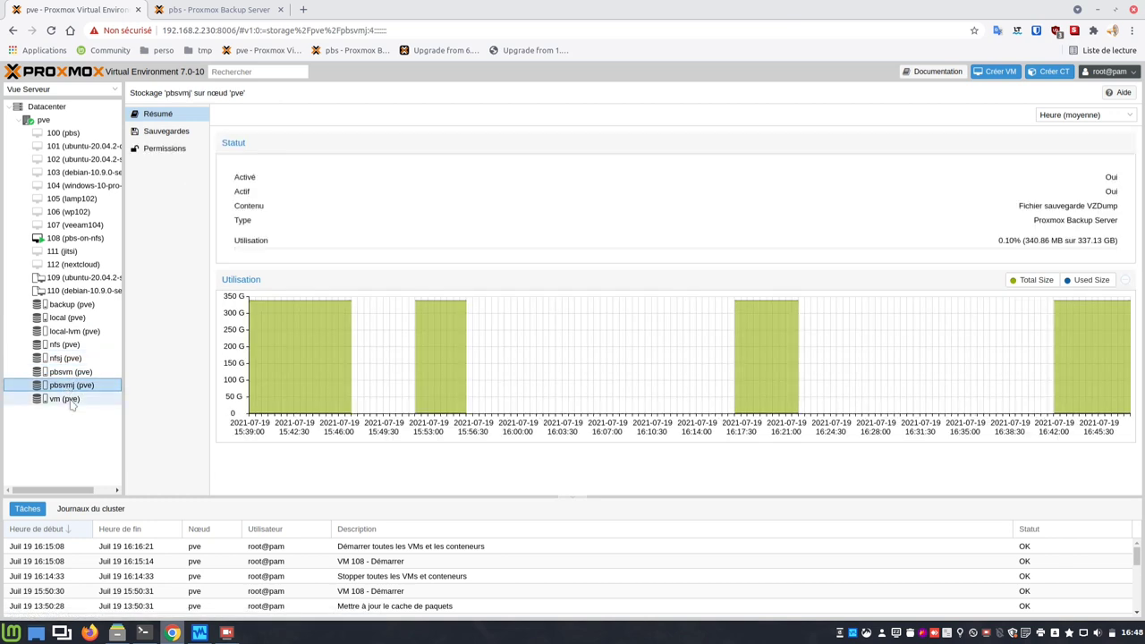
left_click(66, 399)
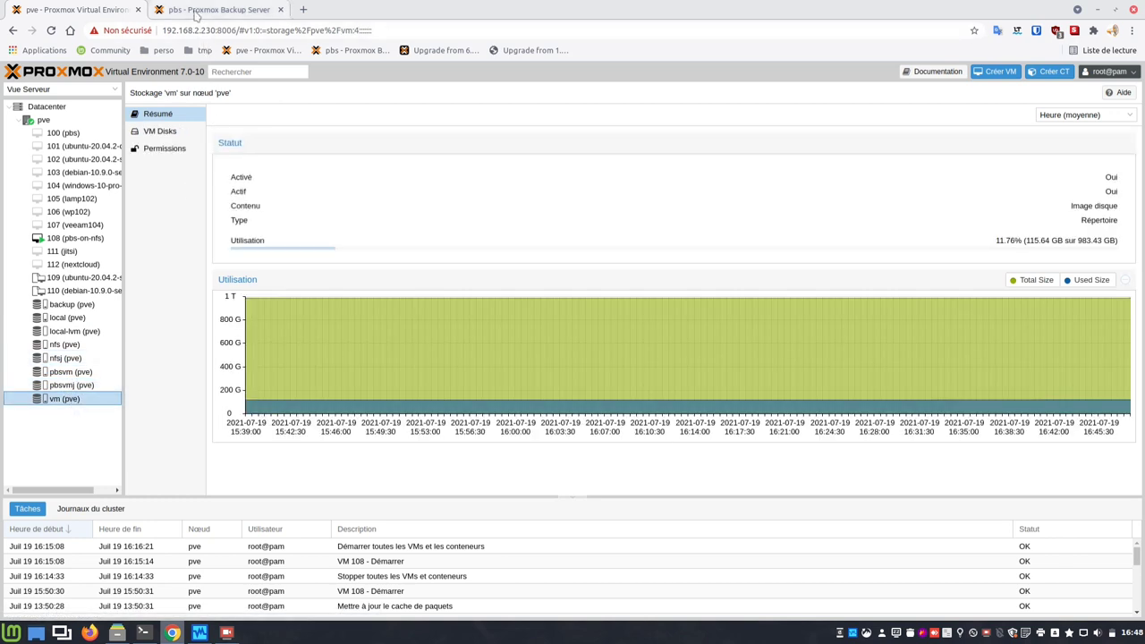
Step: Switch to Proxmox Backup Server and review the summaries of the backup and backupj datastores
left_click(195, 13)
left_click(60, 308)
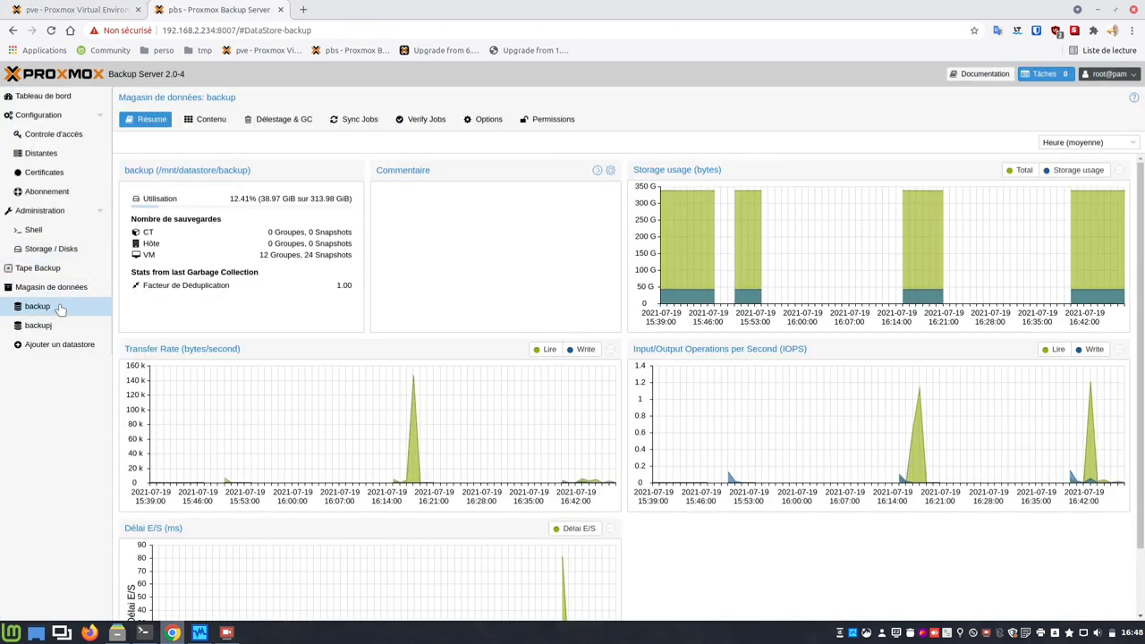
left_click(65, 328)
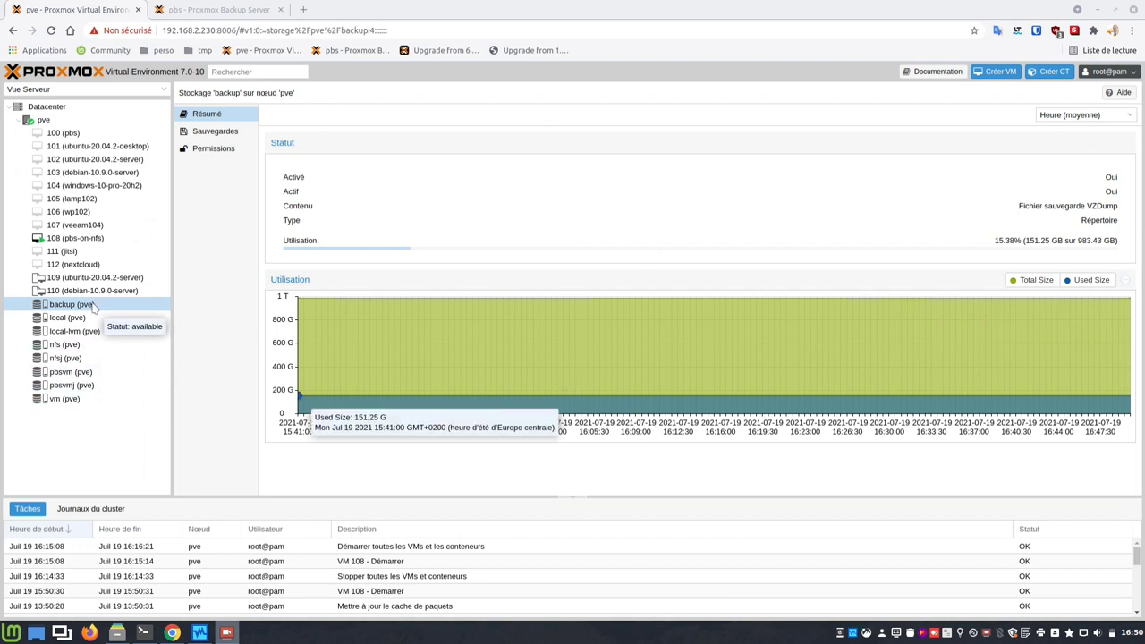
Step: In Proxmox Virtual Environment, examine the backups in the backup storage and the backups, ISO images and container templates in local
left_click(215, 132)
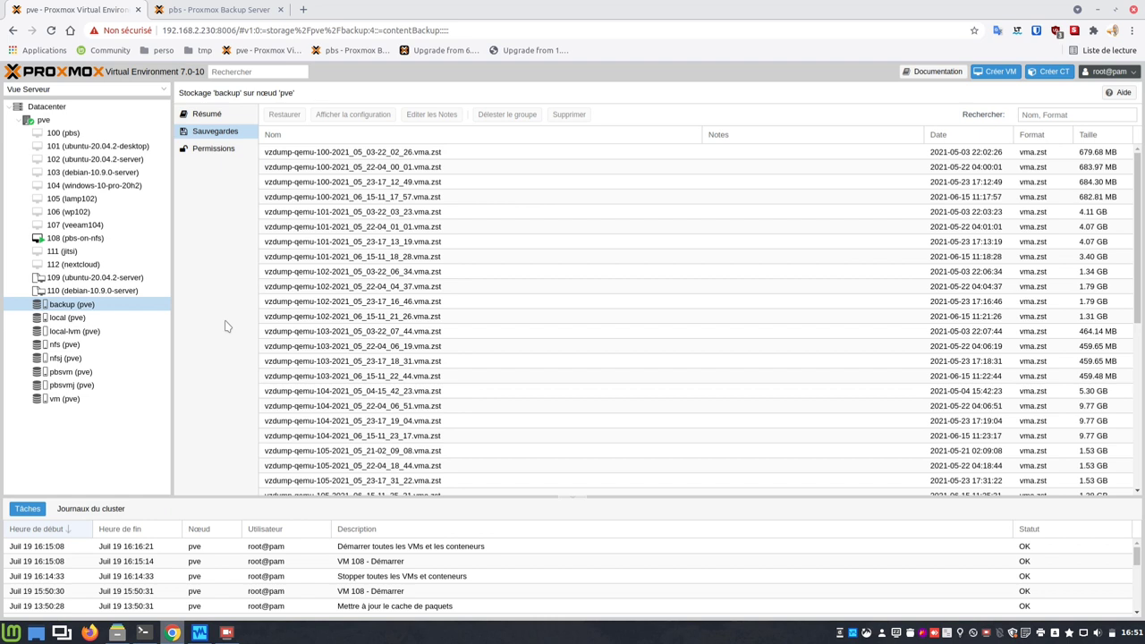
left_click(76, 319)
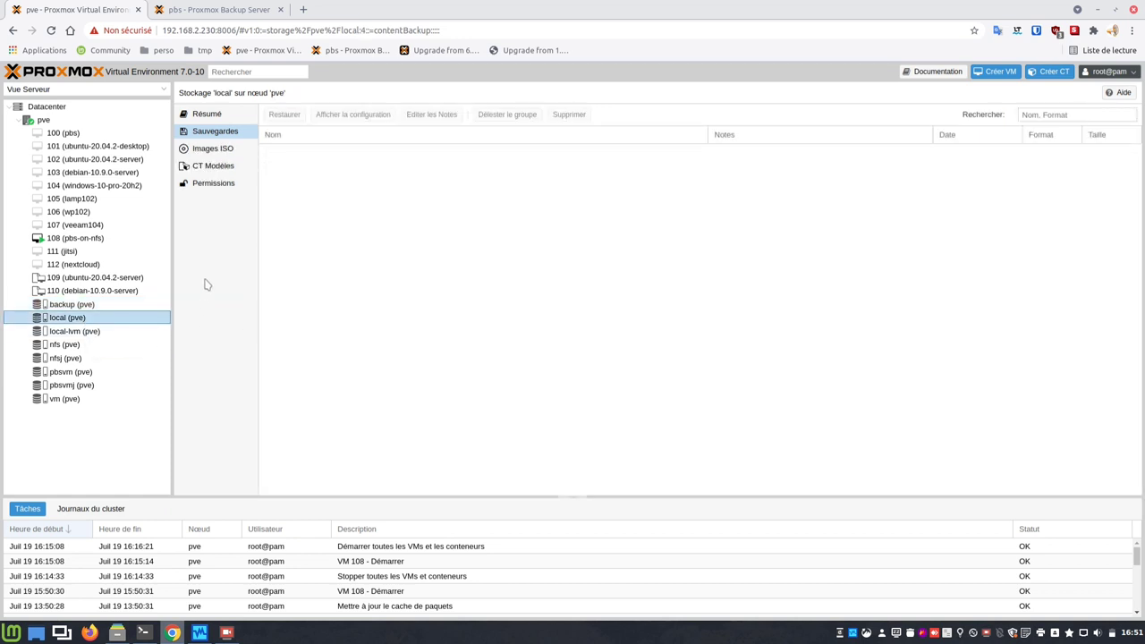
left_click(215, 152)
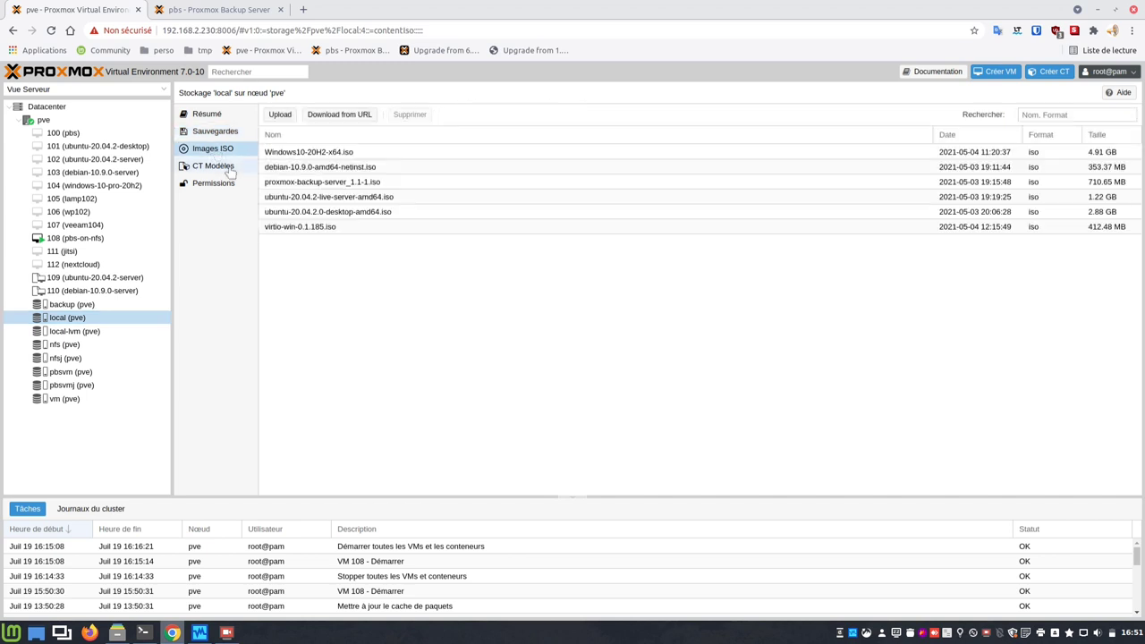
left_click(228, 168)
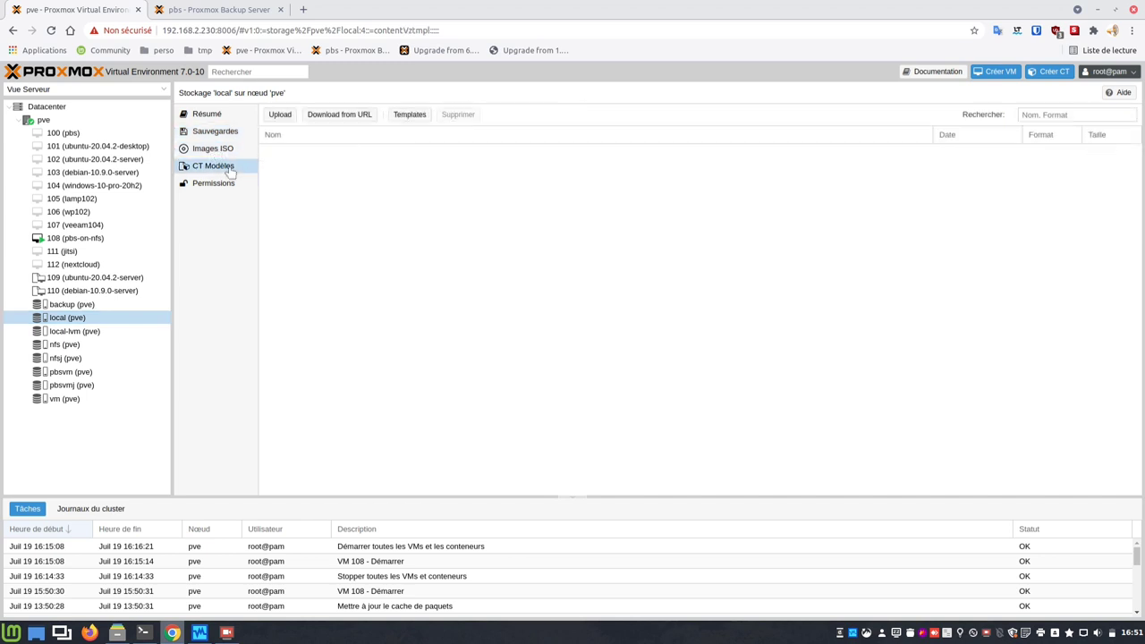
Step: Examine the summary, VM disks and container volumes of the local-lvm storage
left_click(98, 333)
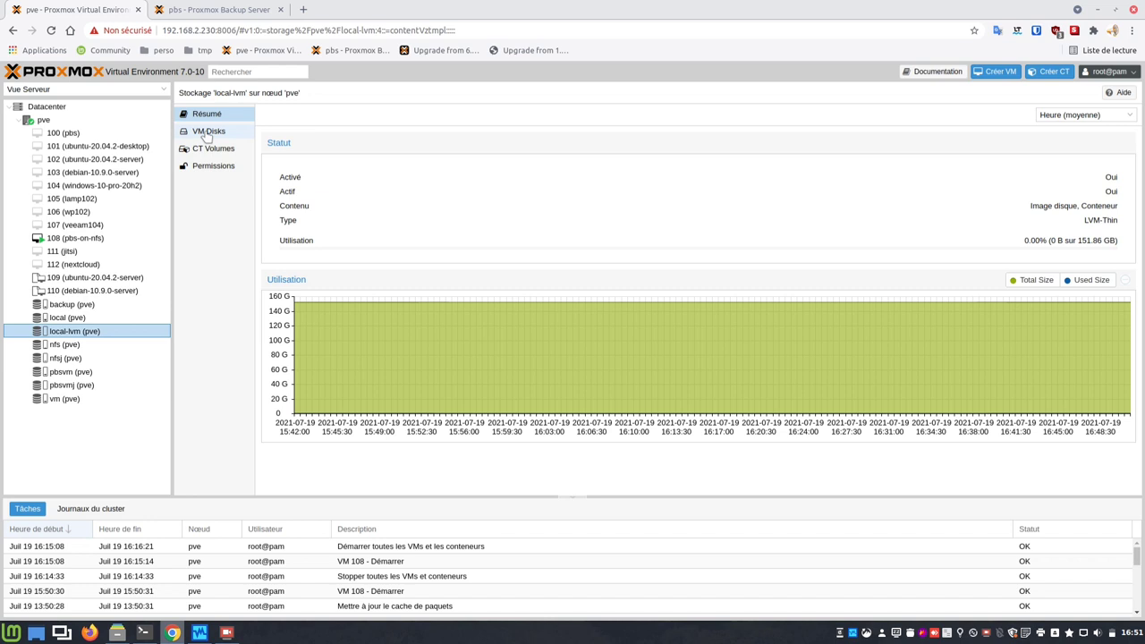
left_click(208, 131)
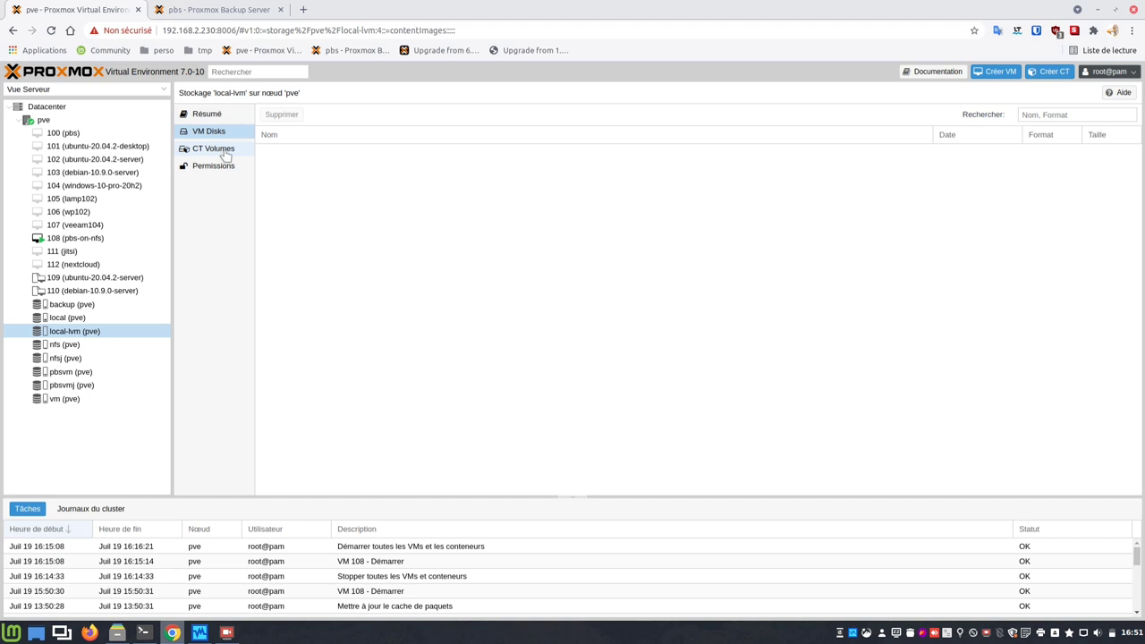
left_click(225, 154)
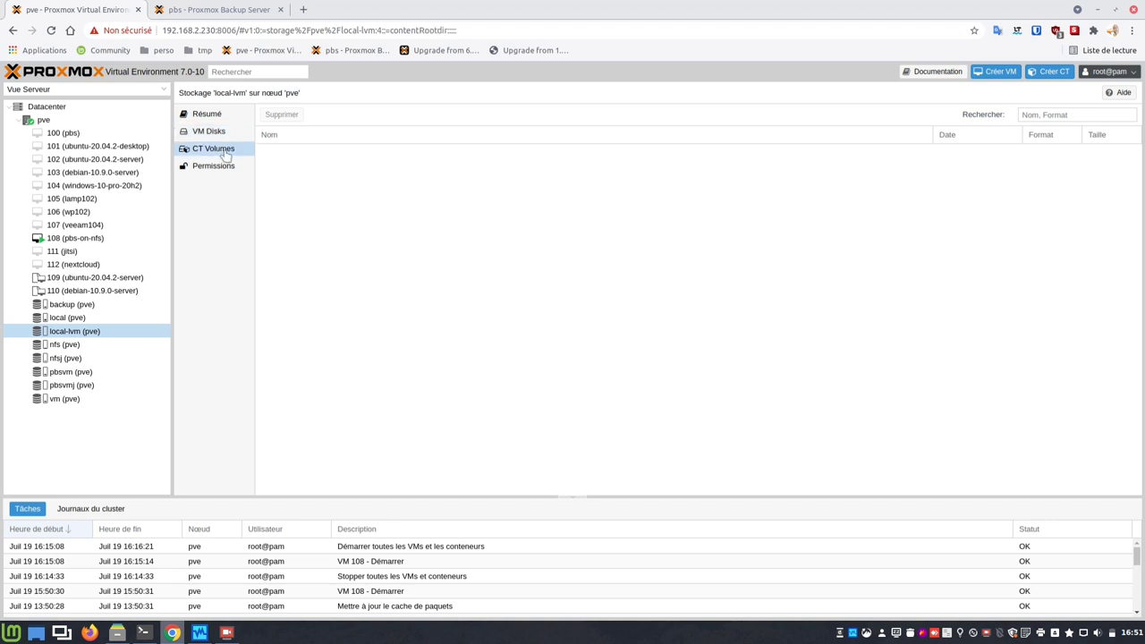
Step: Examine the backups, VM disks and ISO images held in the nfs storage
left_click(143, 346)
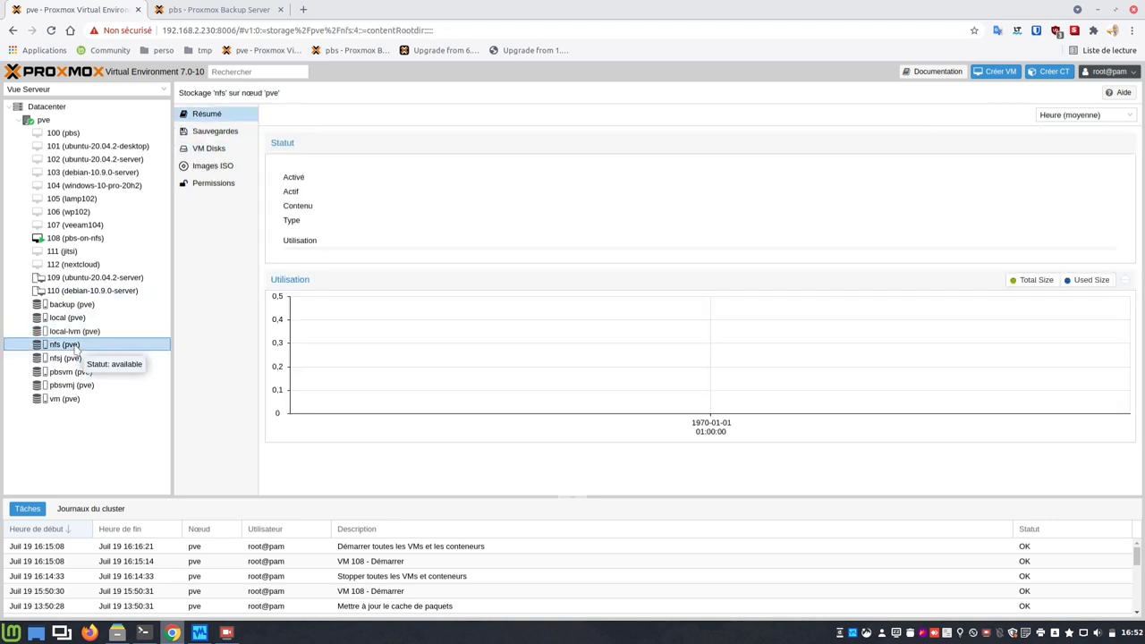
left_click(225, 134)
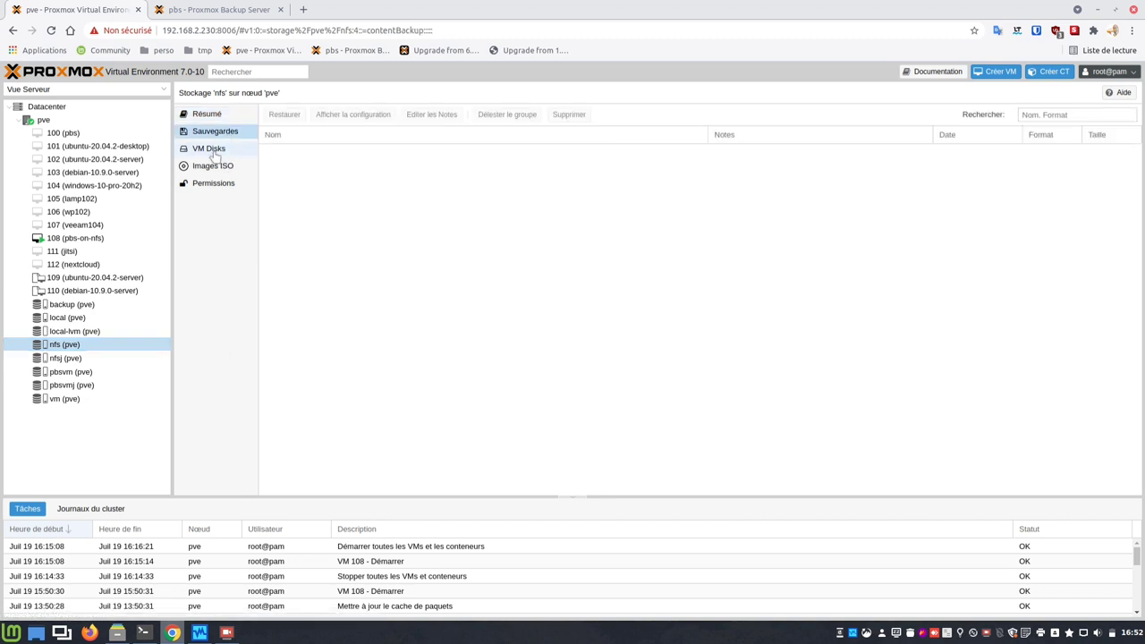
left_click(215, 152)
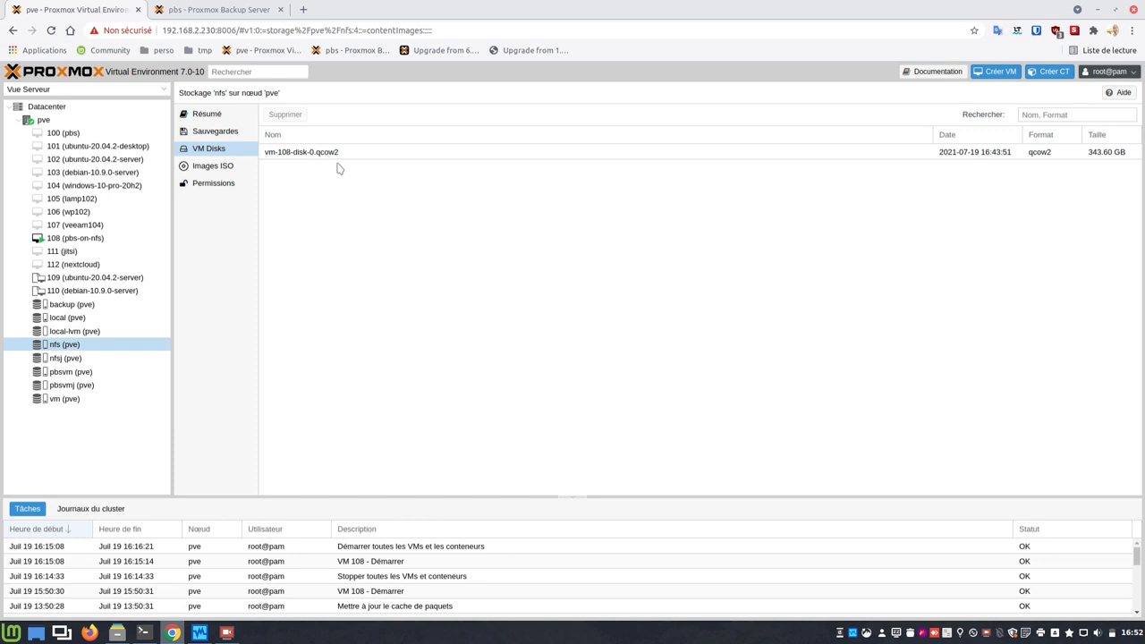
left_click(194, 167)
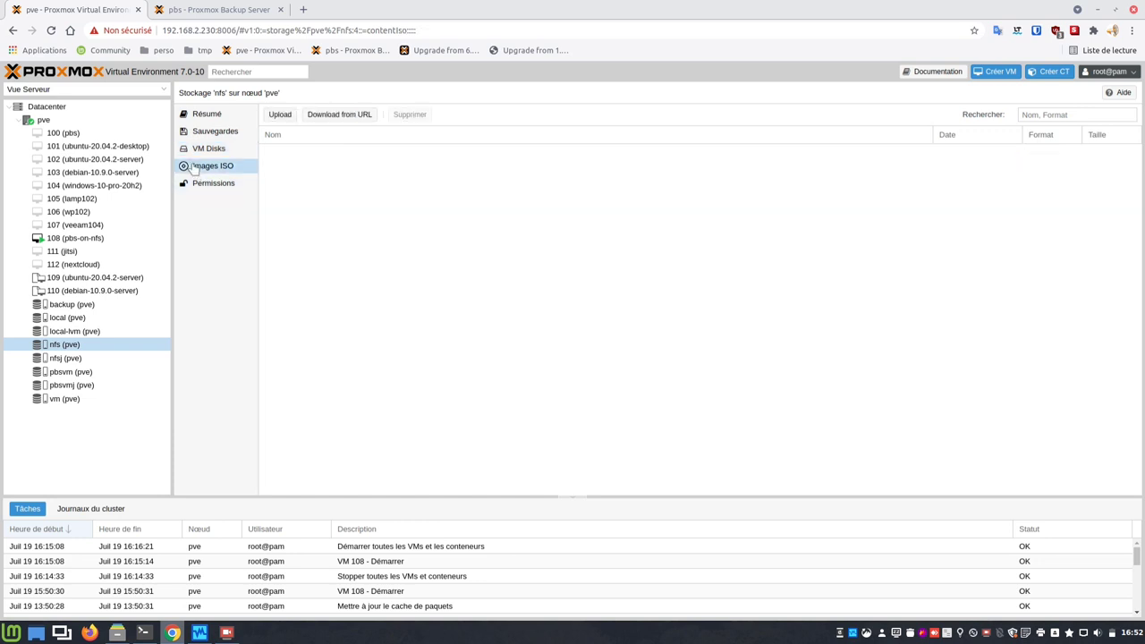
Step: Examine the backups, VM disks and ISO images held in the nfsj storage
left_click(64, 362)
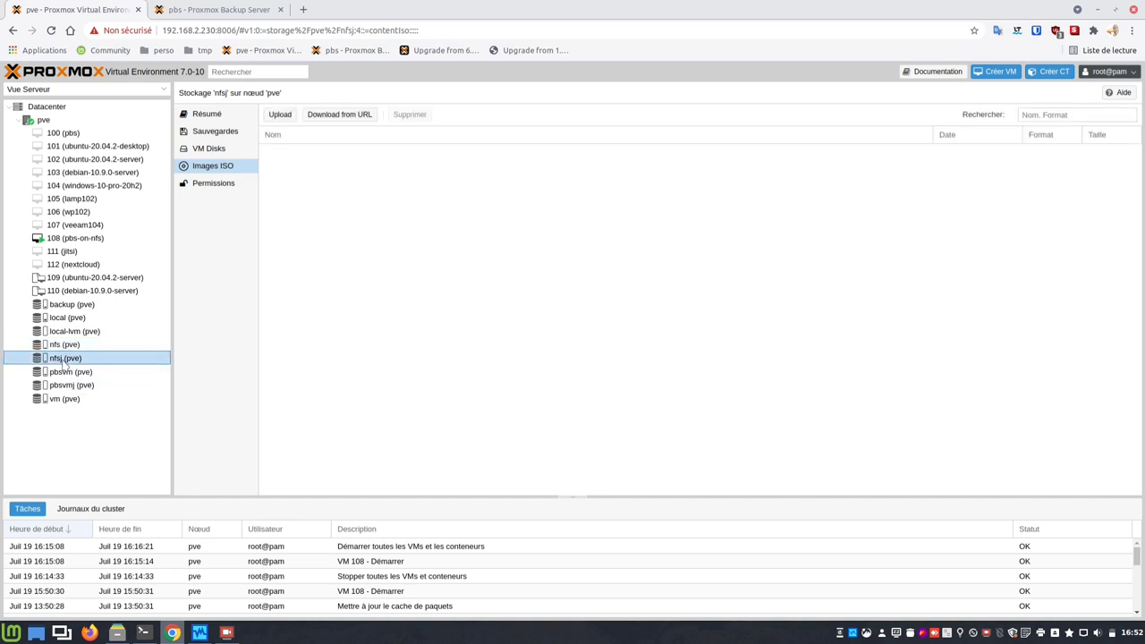
left_click(228, 140)
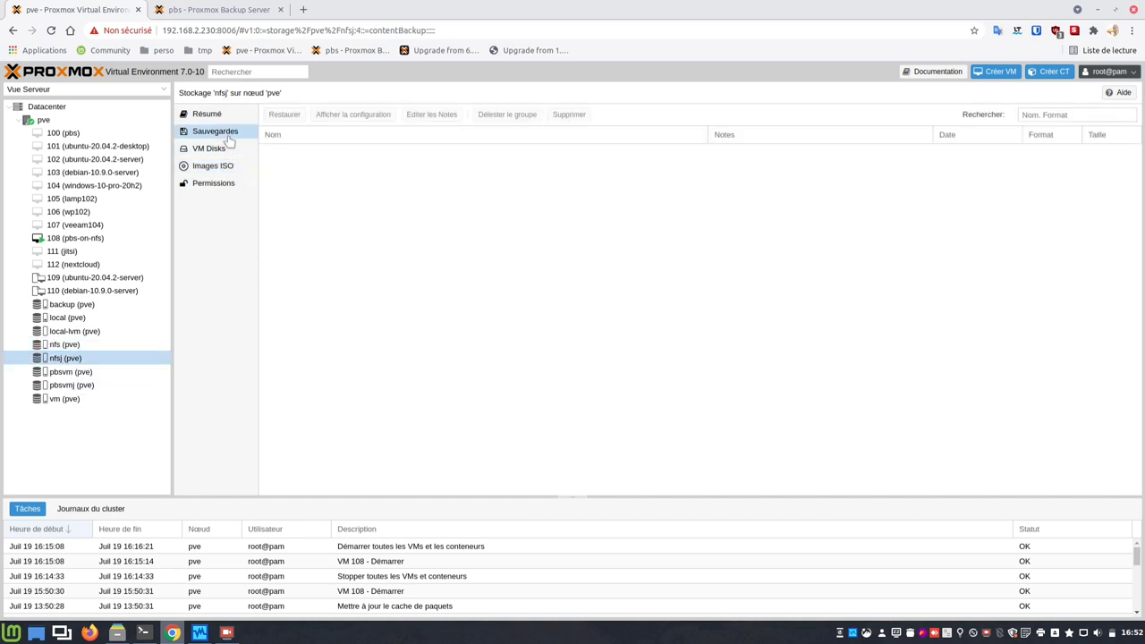
left_click(215, 152)
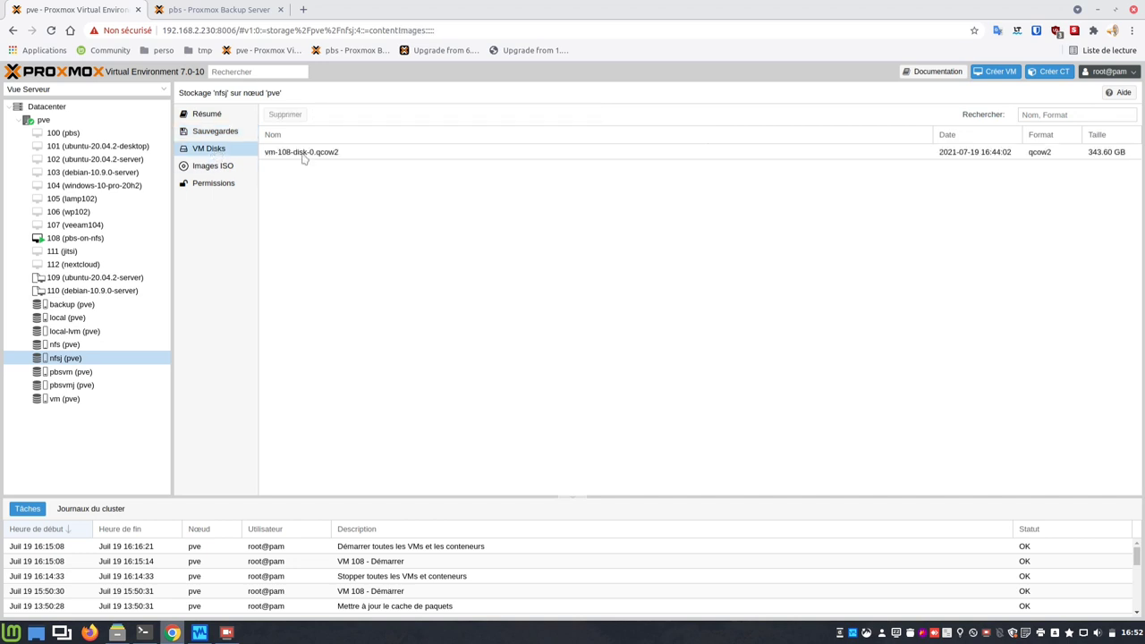
left_click(234, 170)
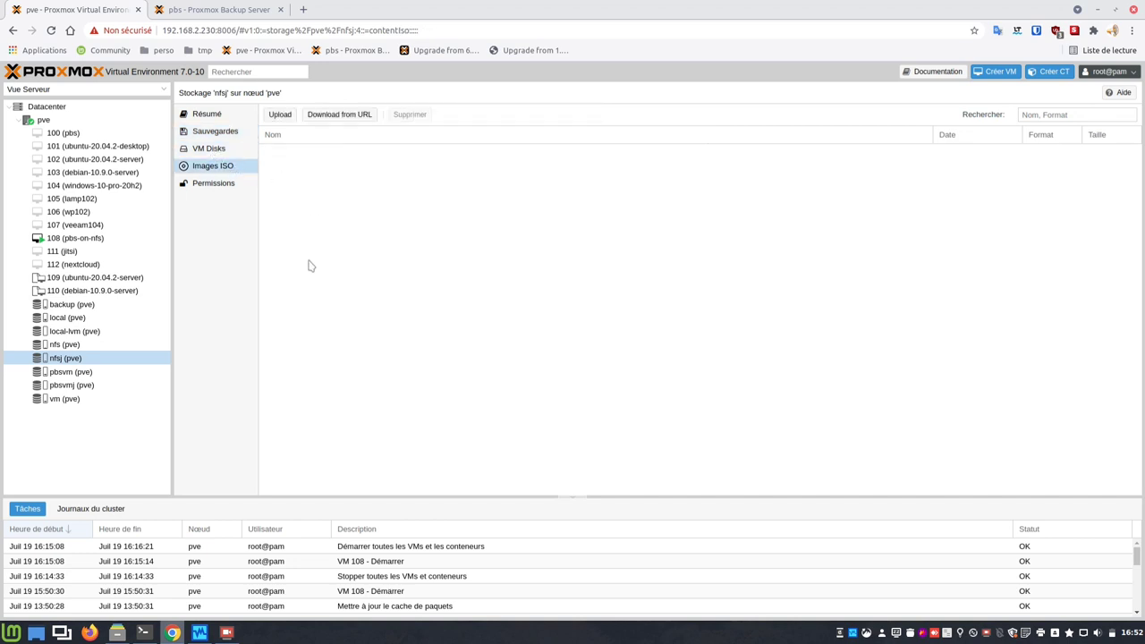
Step: Examine the summary and backups of the pbsvm storage and compare its backup list with that of pbsvmj
left_click(67, 374)
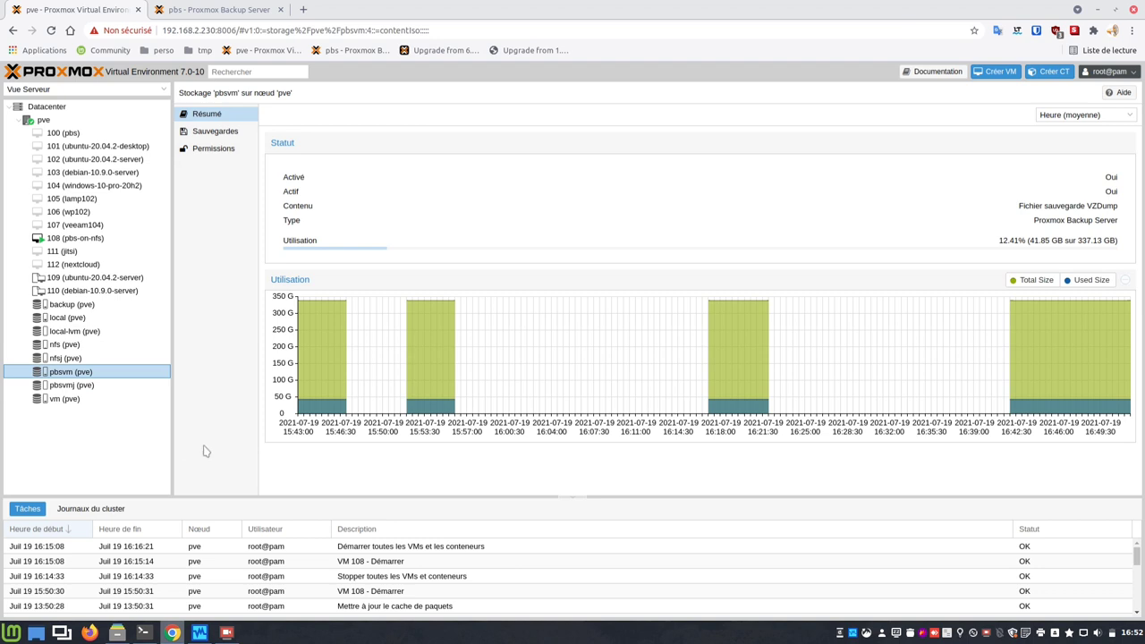
left_click(229, 133)
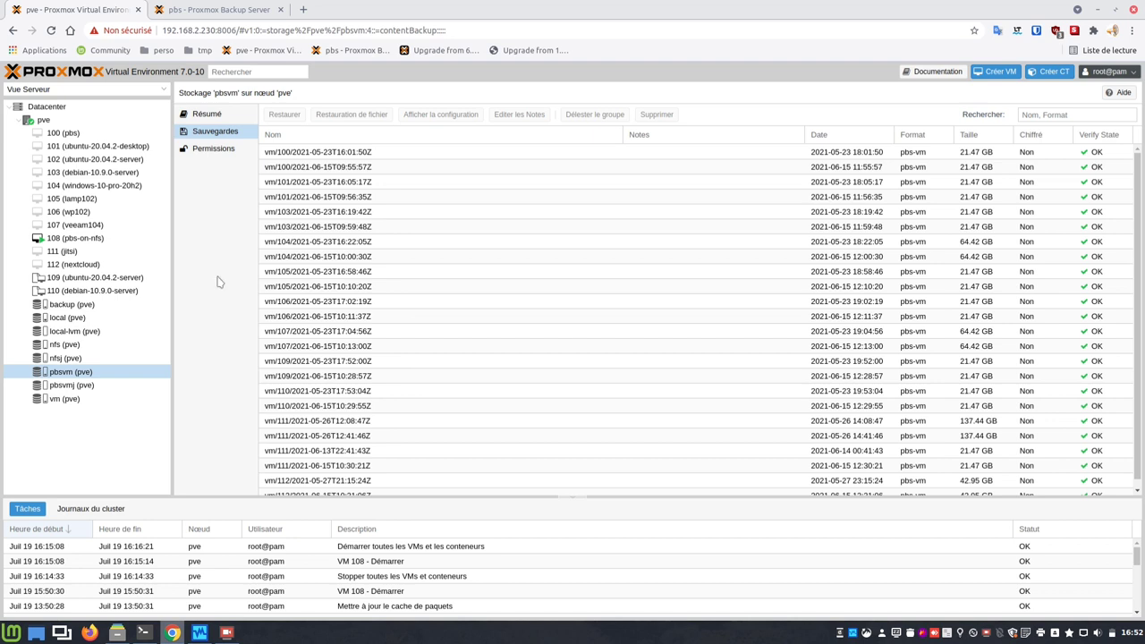
left_click(58, 388)
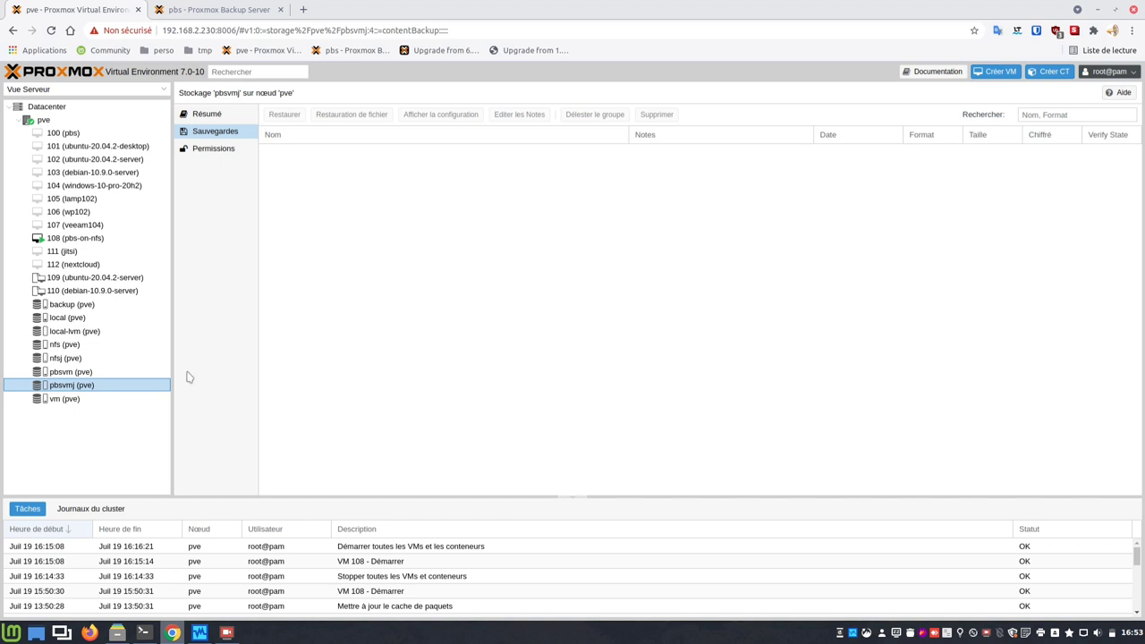
left_click(71, 372)
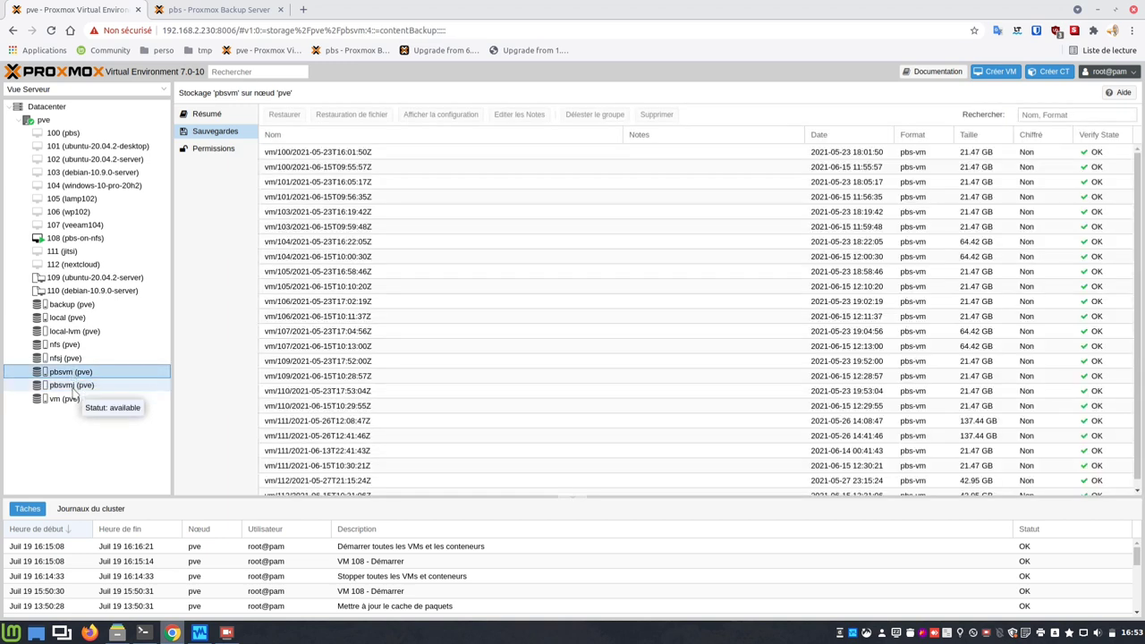
left_click(71, 386)
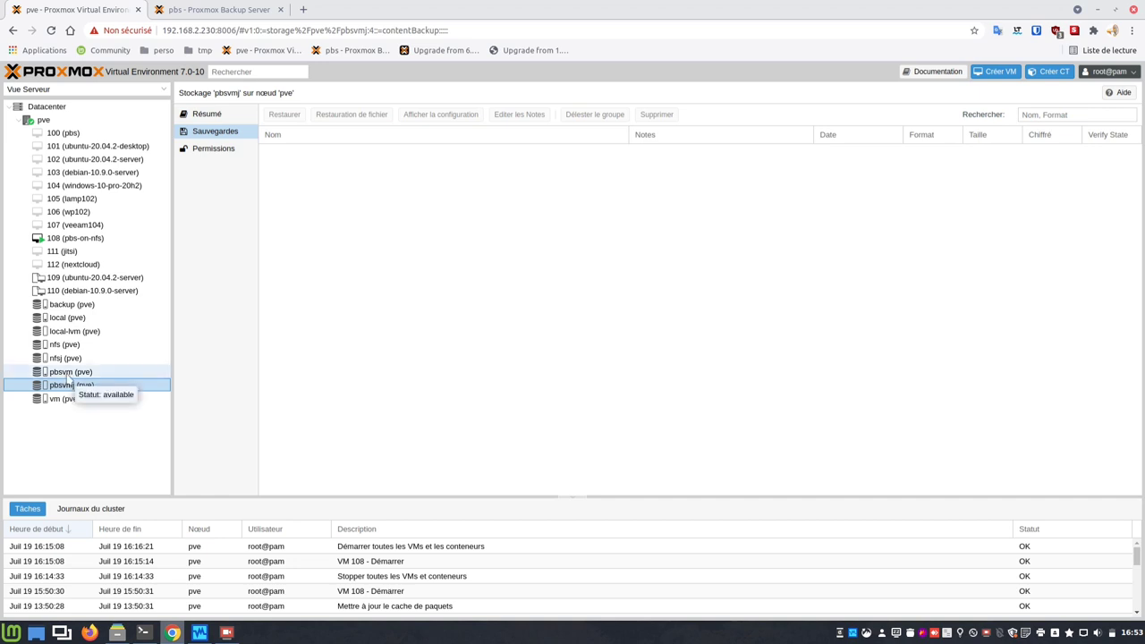
left_click(66, 374)
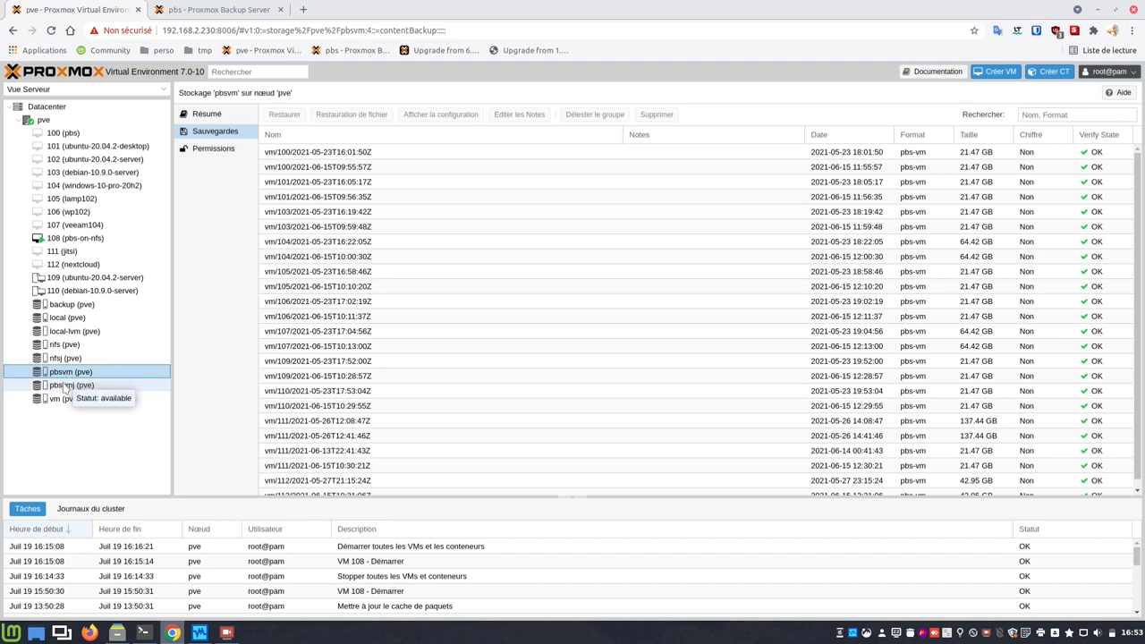
left_click(67, 386)
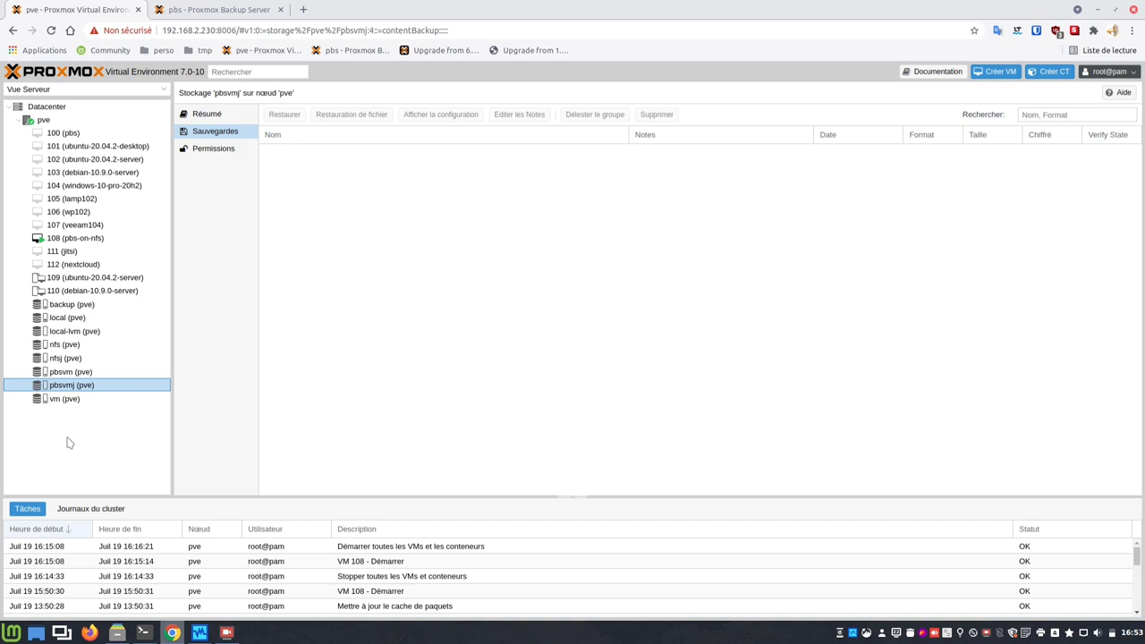
Step: Examine the summary and VM disks of the vm storage
left_click(57, 399)
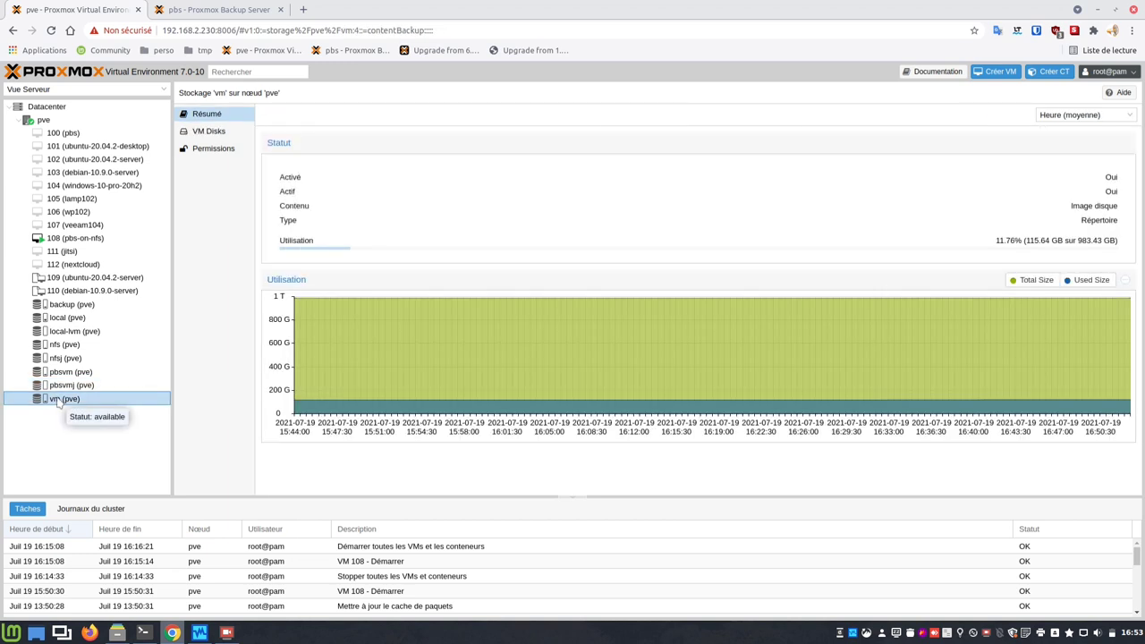
left_click(211, 132)
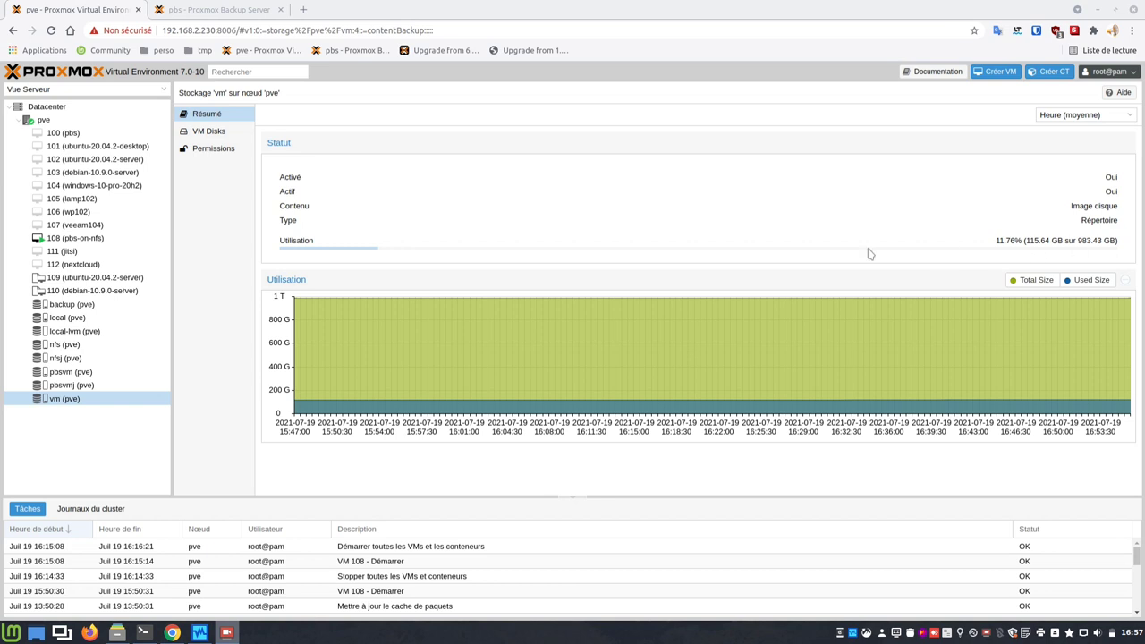
Step: Compare the backups of virtual machine 101 (ubuntu-20.04.2-desktop) held in the backup storage with those in pbsvm
left_click(78, 147)
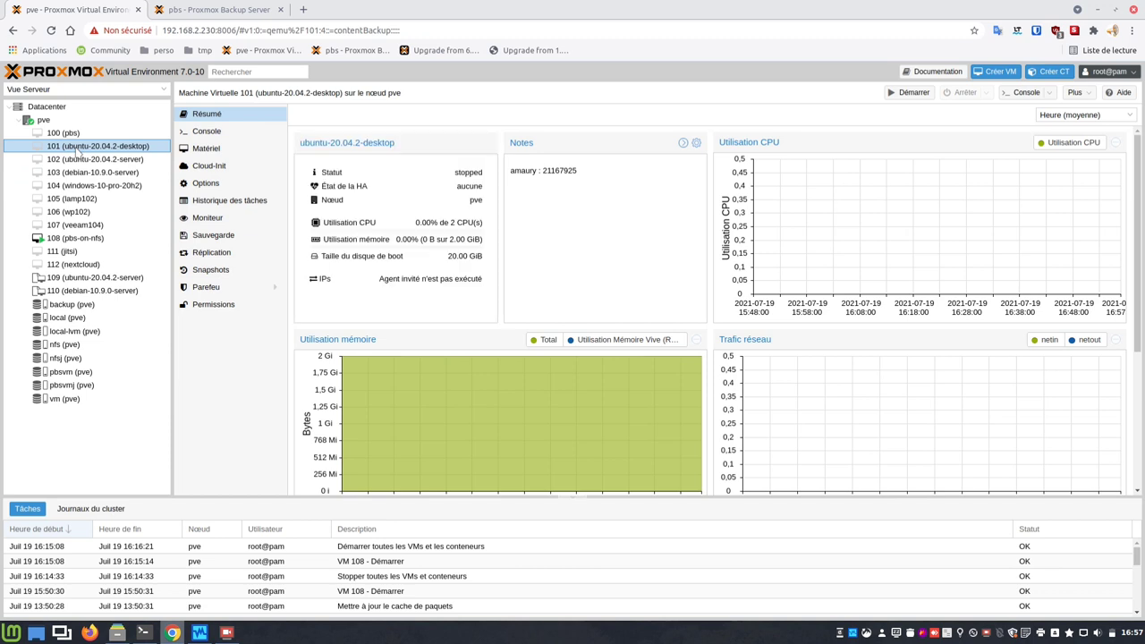
left_click(223, 240)
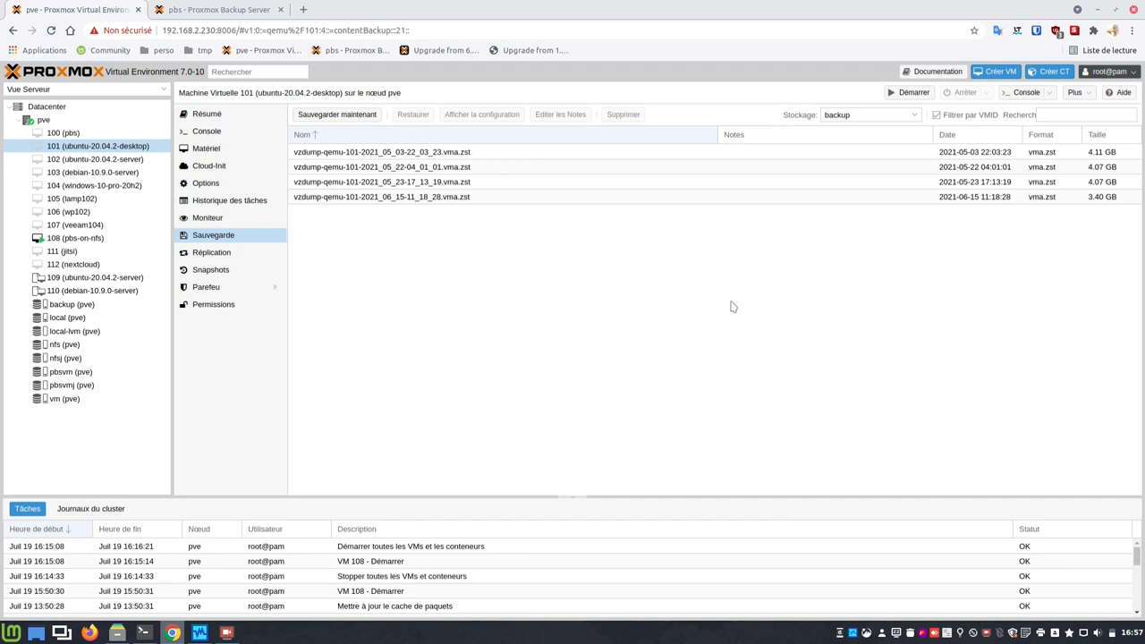
left_click(914, 116)
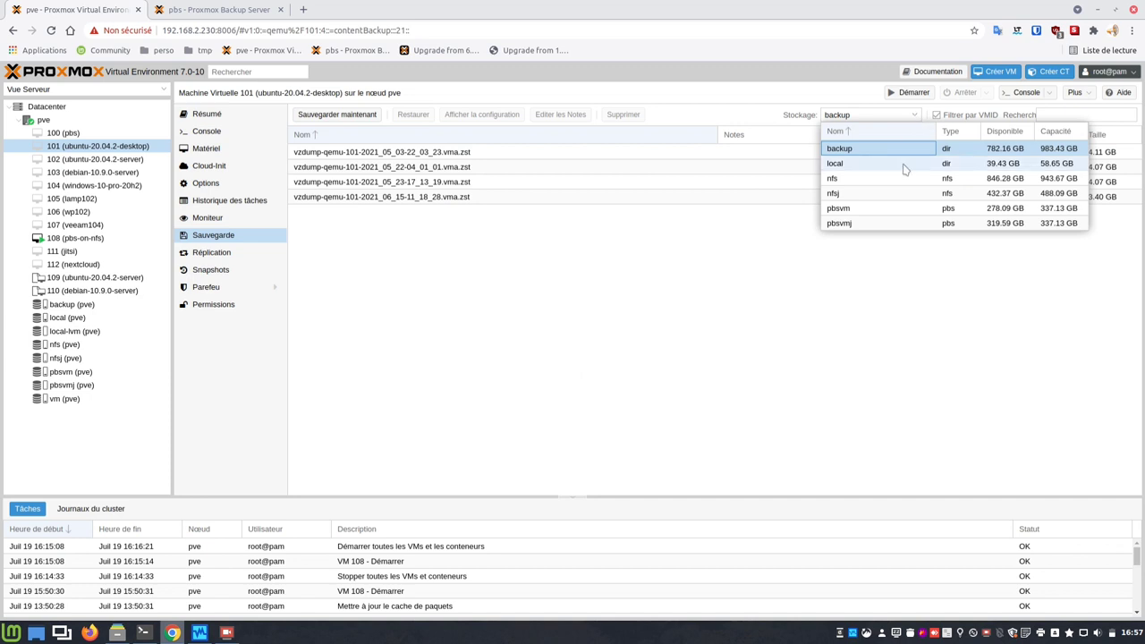
left_click(887, 213)
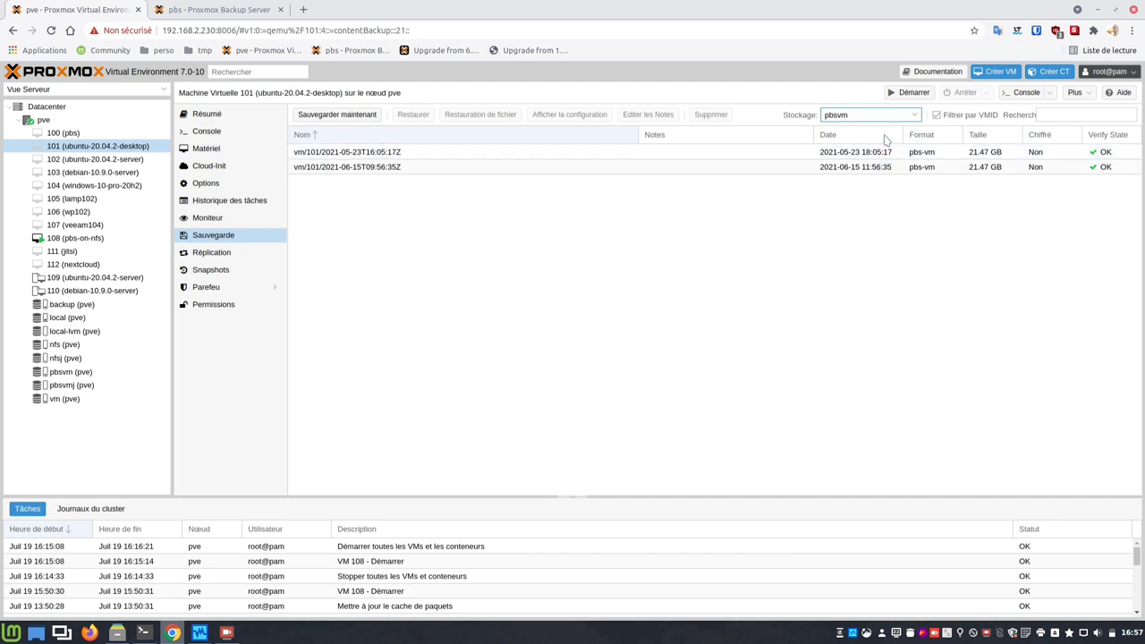
left_click(916, 116)
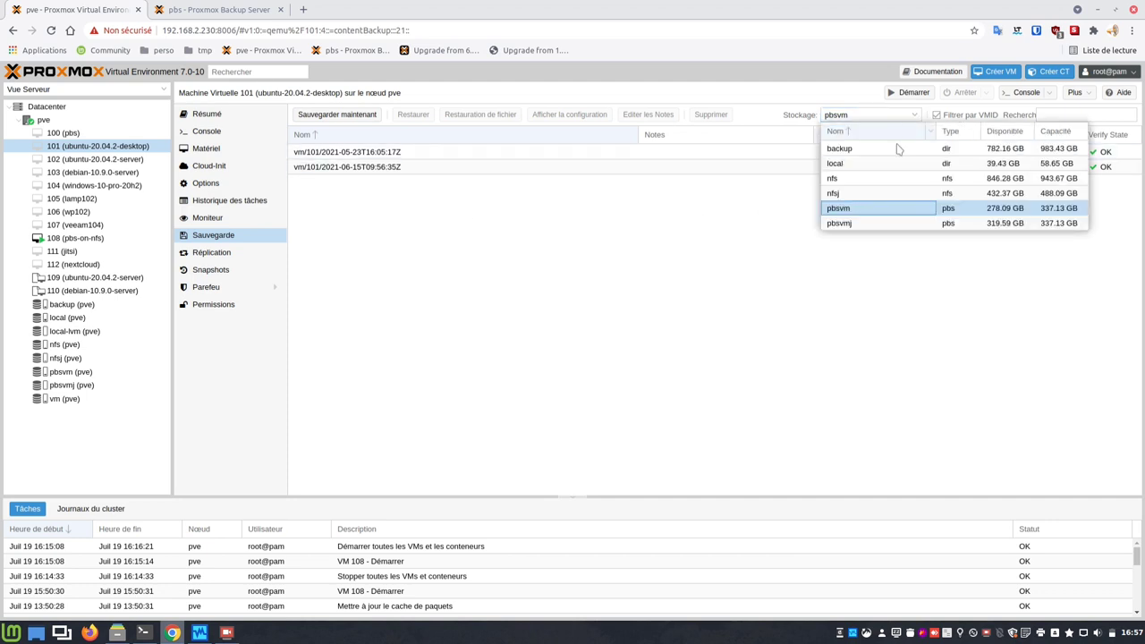
left_click(895, 149)
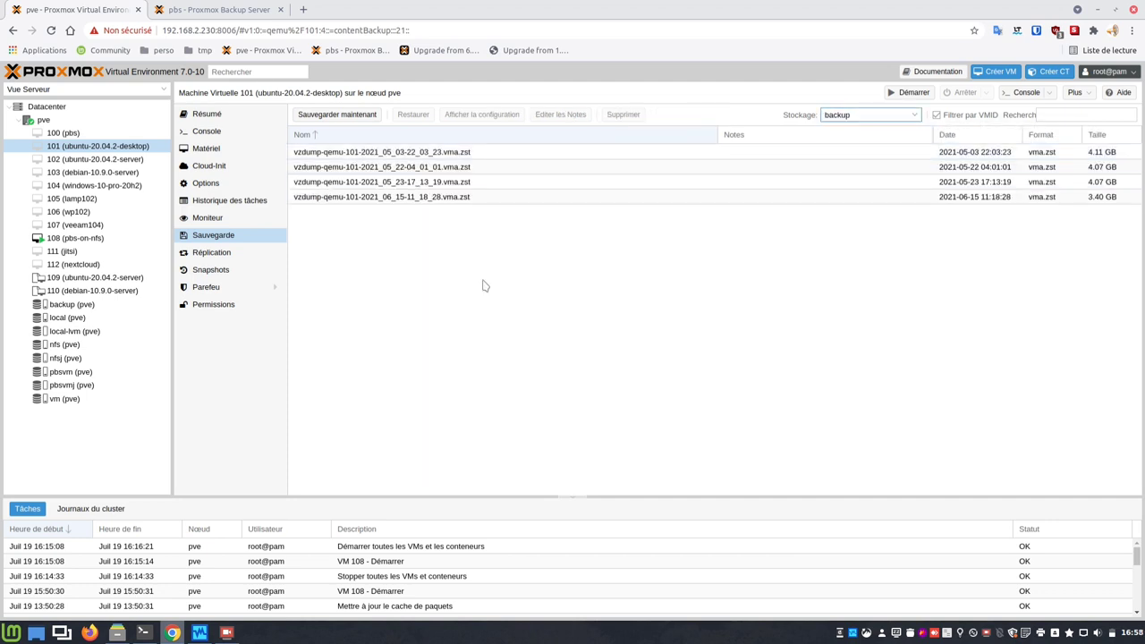
Step: Go through VM 101's backups in the backup storage one by one, ending on the one dated 2021-06-15
left_click(426, 154)
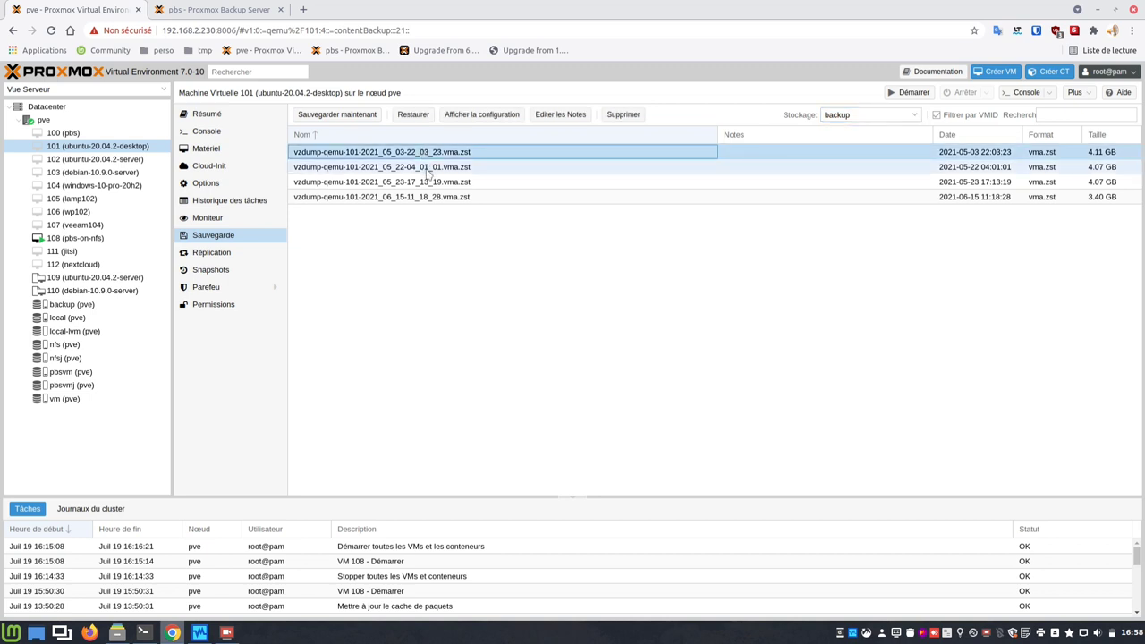
left_click(428, 168)
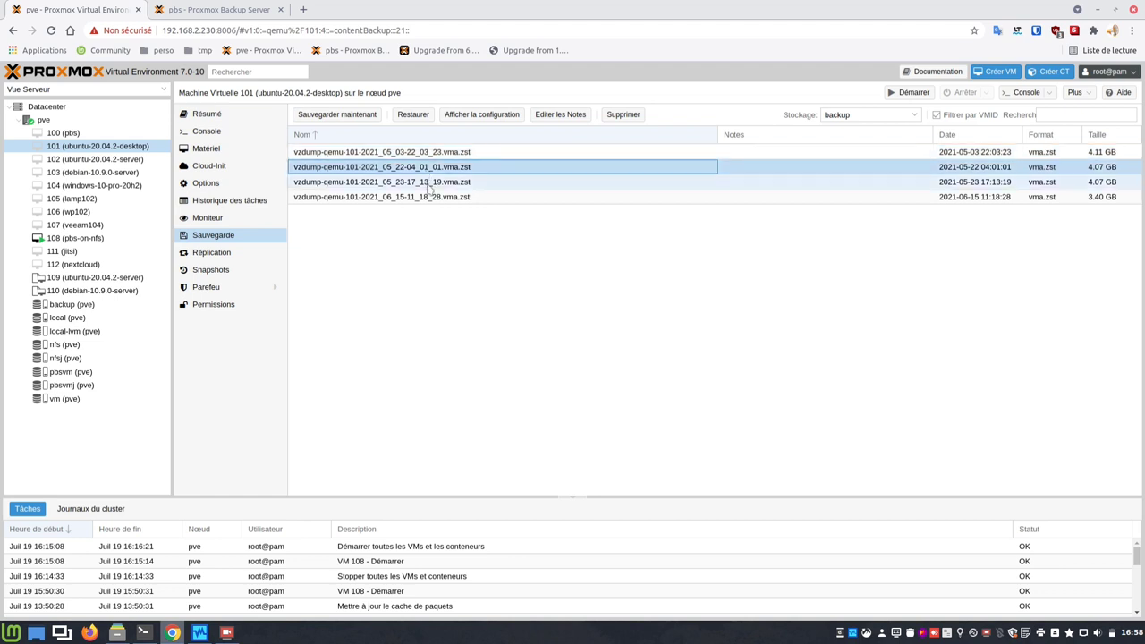
left_click(429, 183)
left_click(429, 198)
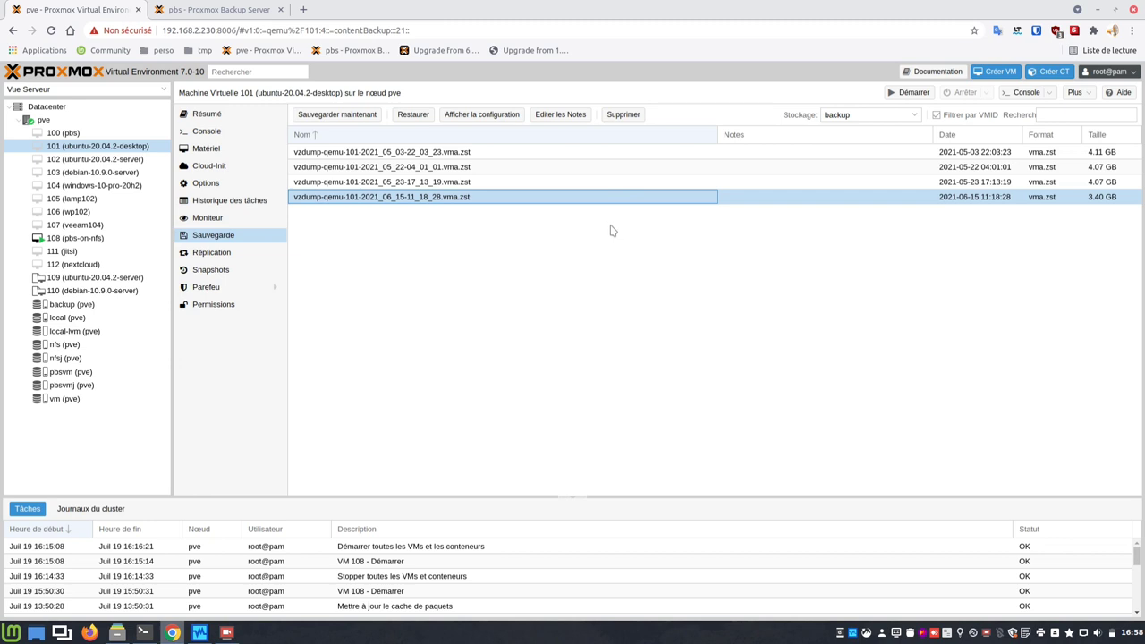
Step: List VM 101's backups in the pbsvm storage and select vm/101/2021-06-15T09:56:35Z
left_click(911, 117)
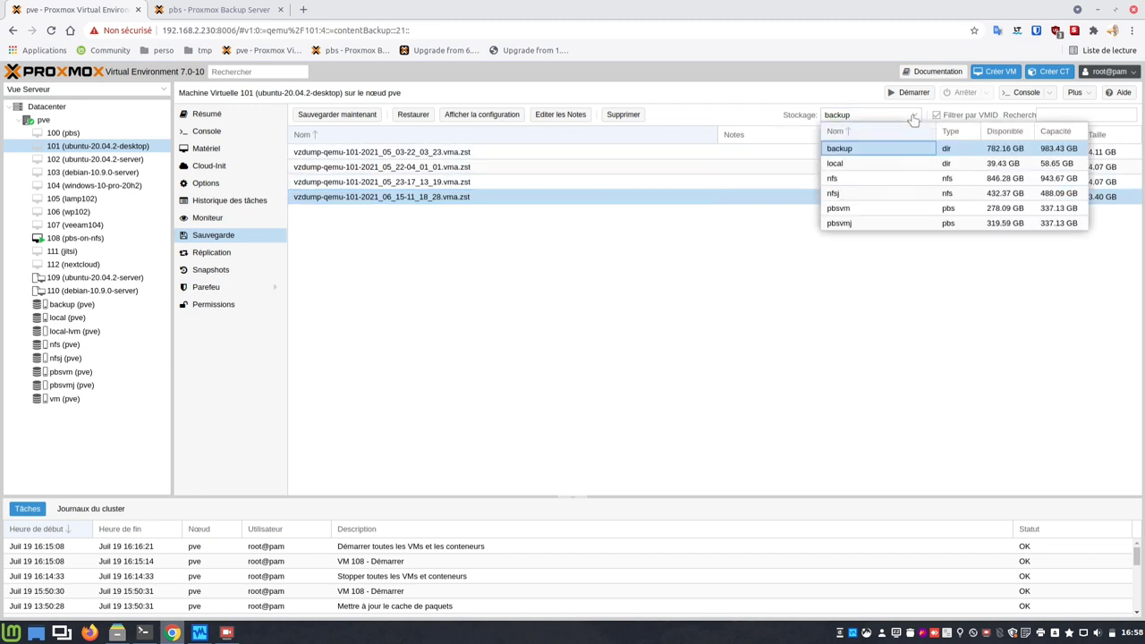
left_click(864, 209)
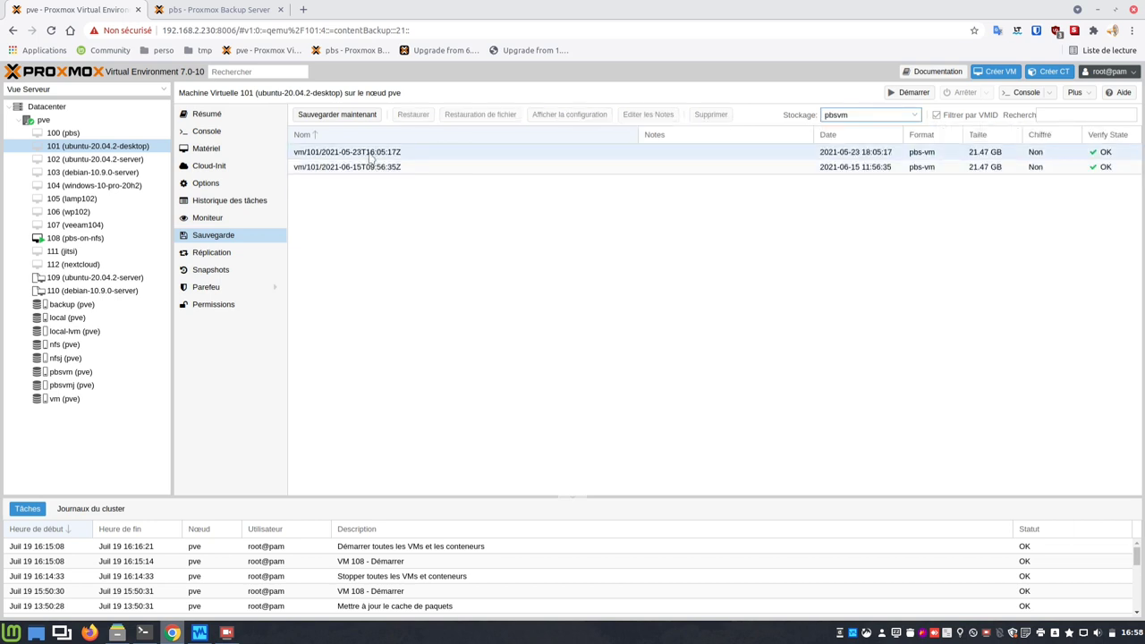
left_click(371, 154)
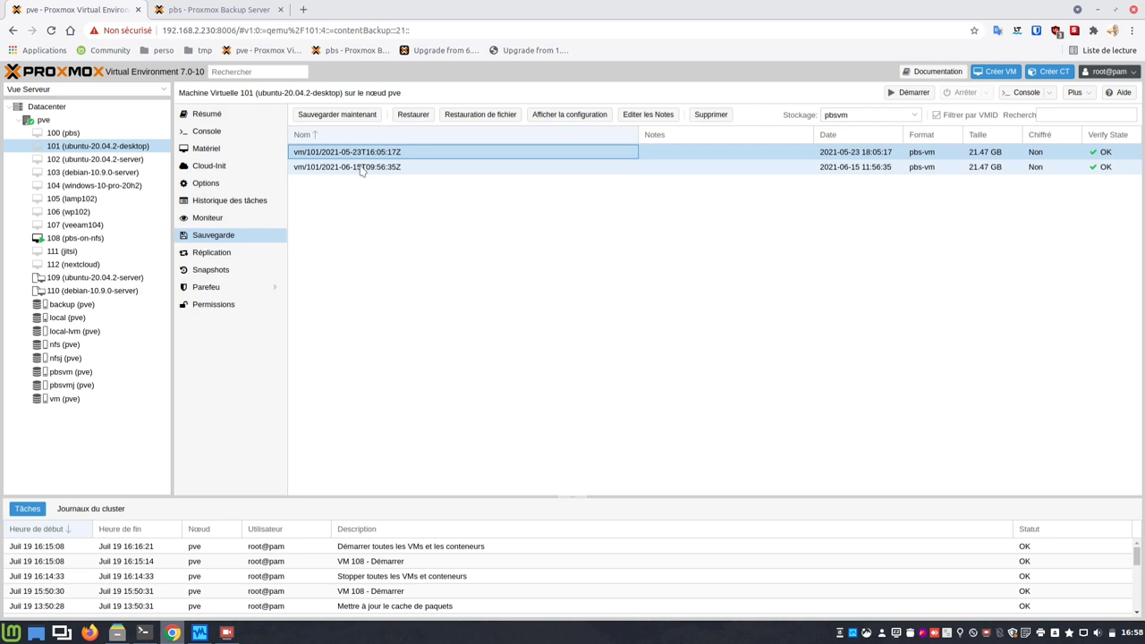
left_click(362, 167)
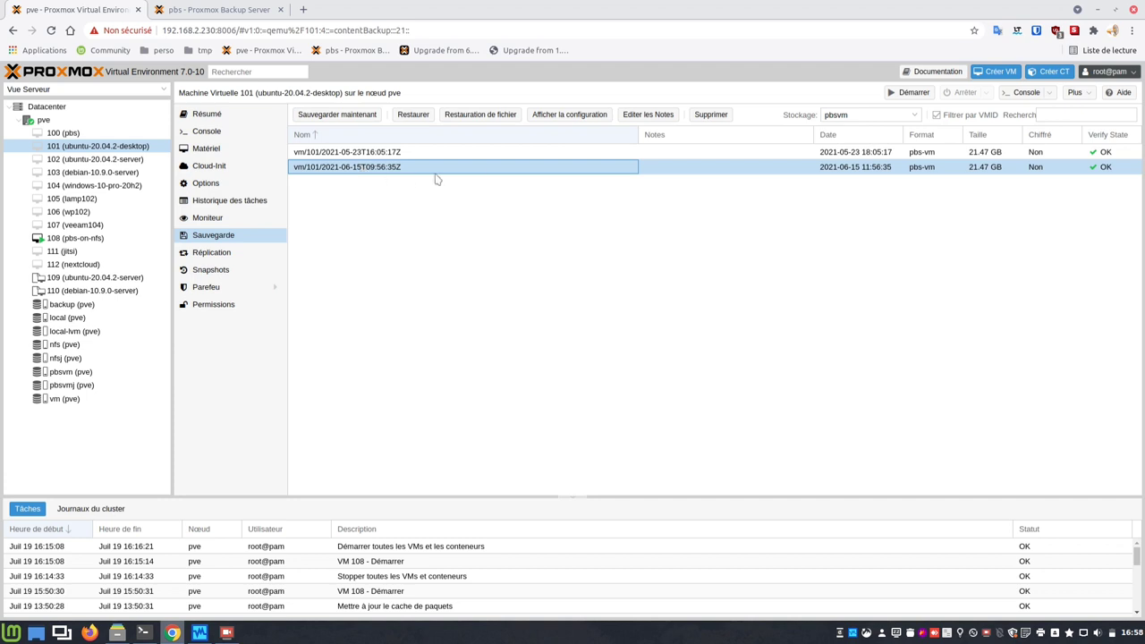
Step: Open file restore for the selected backup, browse partition 5 down to the user's folder under home, and select .bashrc
left_click(501, 116)
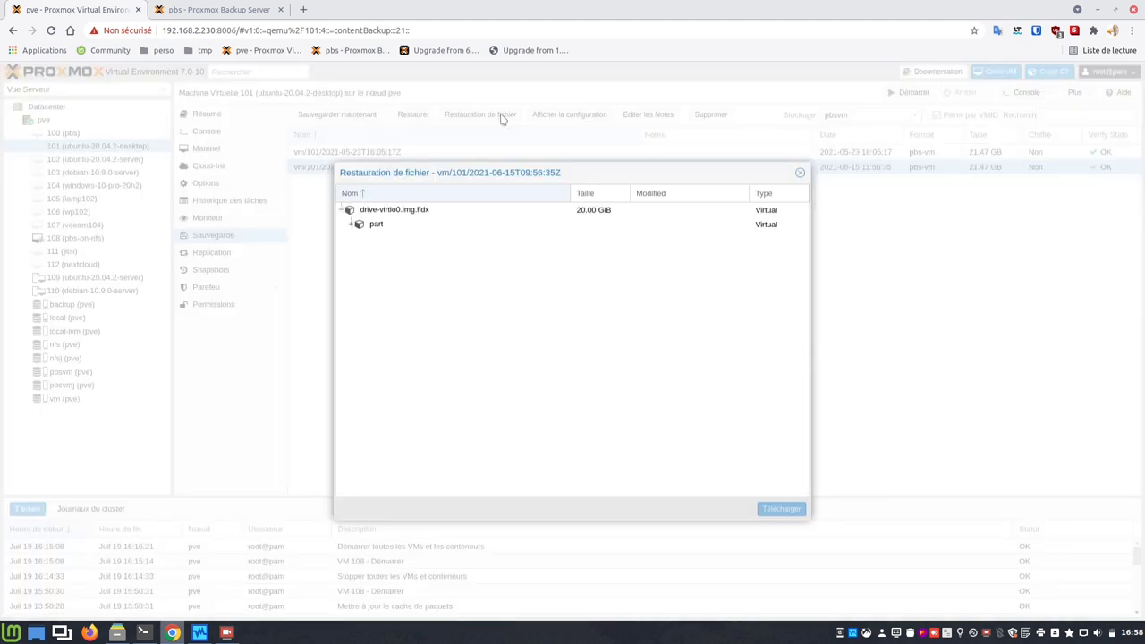
left_click(350, 225)
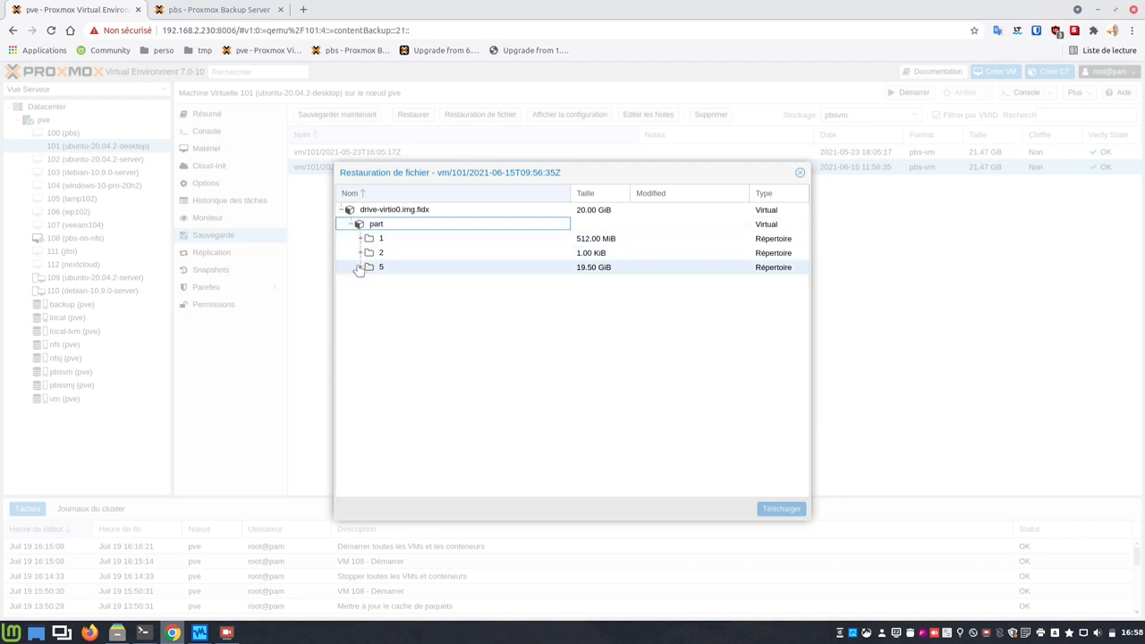
left_click(360, 268)
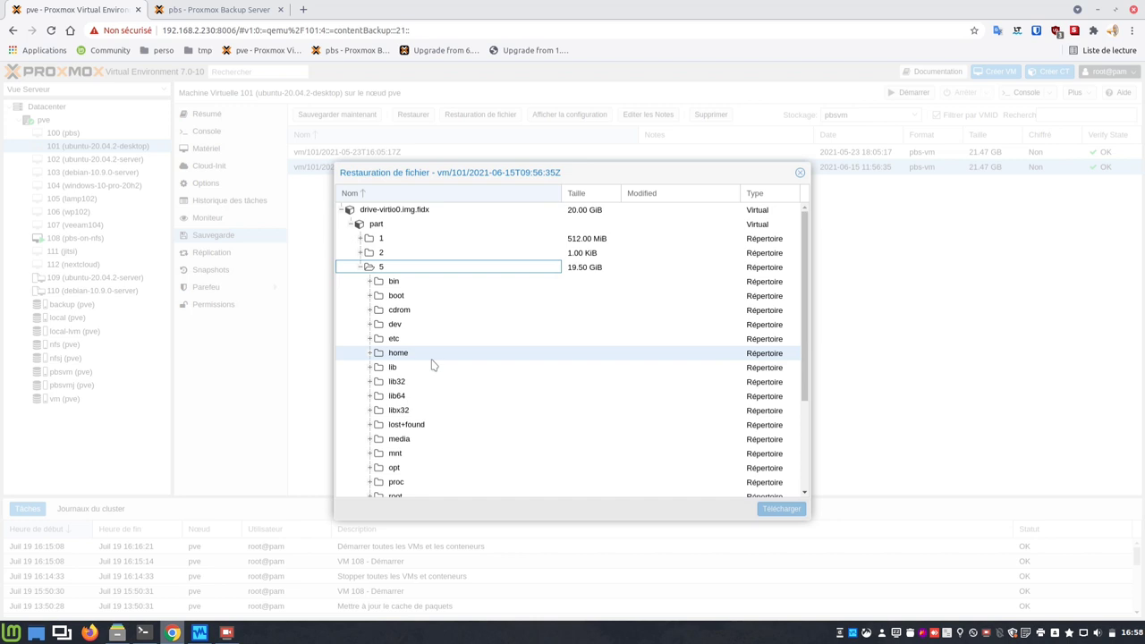
left_click(368, 354)
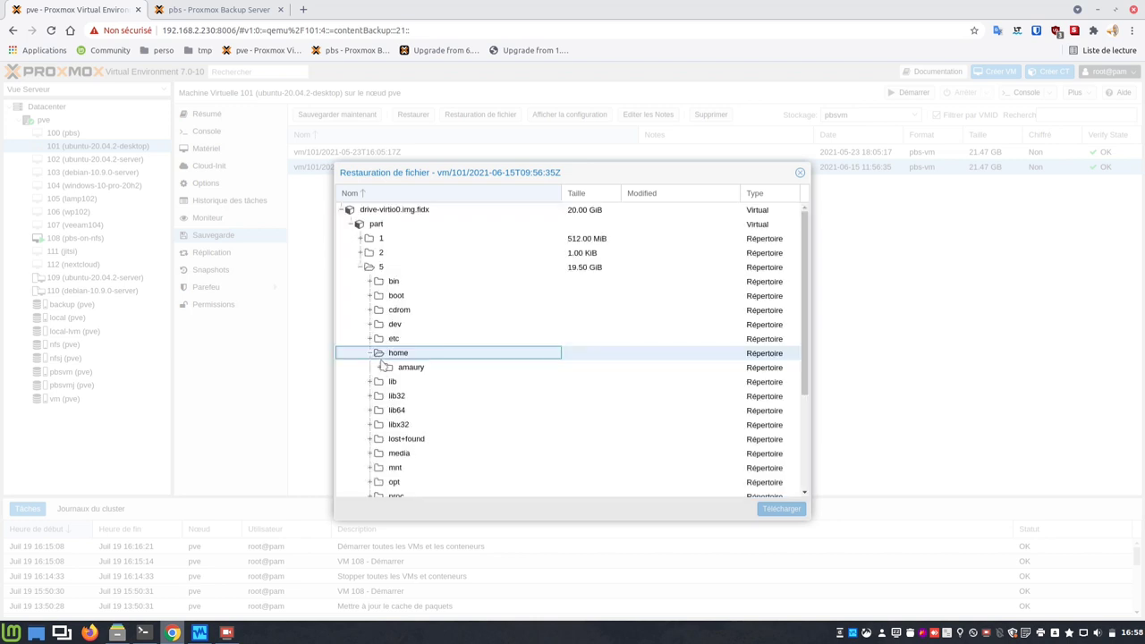
left_click(384, 369)
scroll(475, 391, "down", 3)
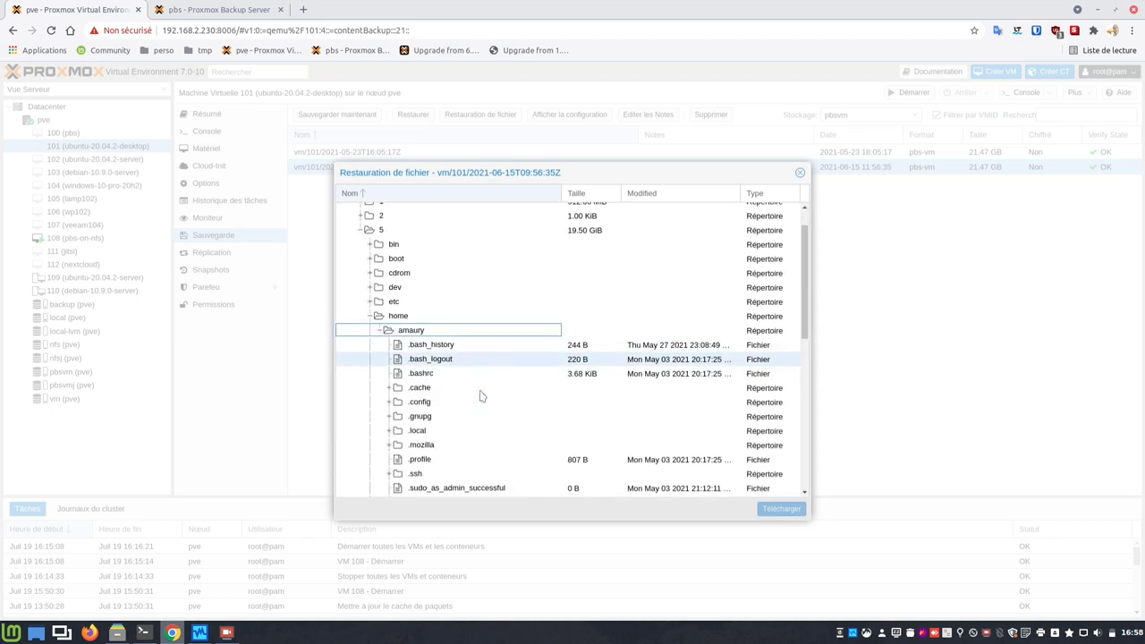
scroll(480, 397, "up", 1)
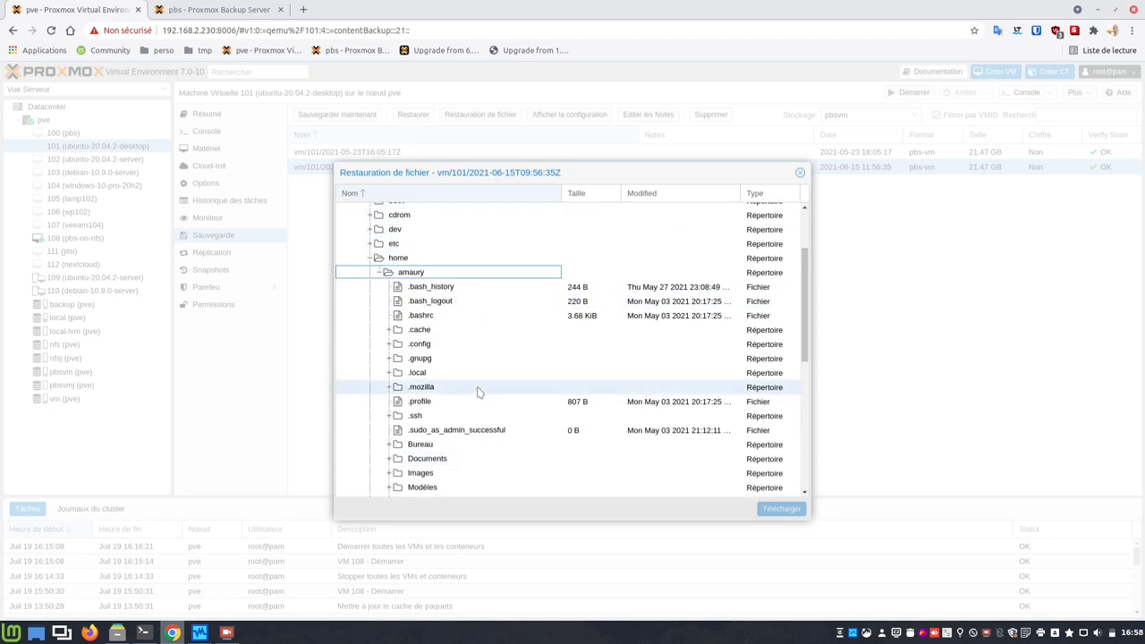
left_click(437, 315)
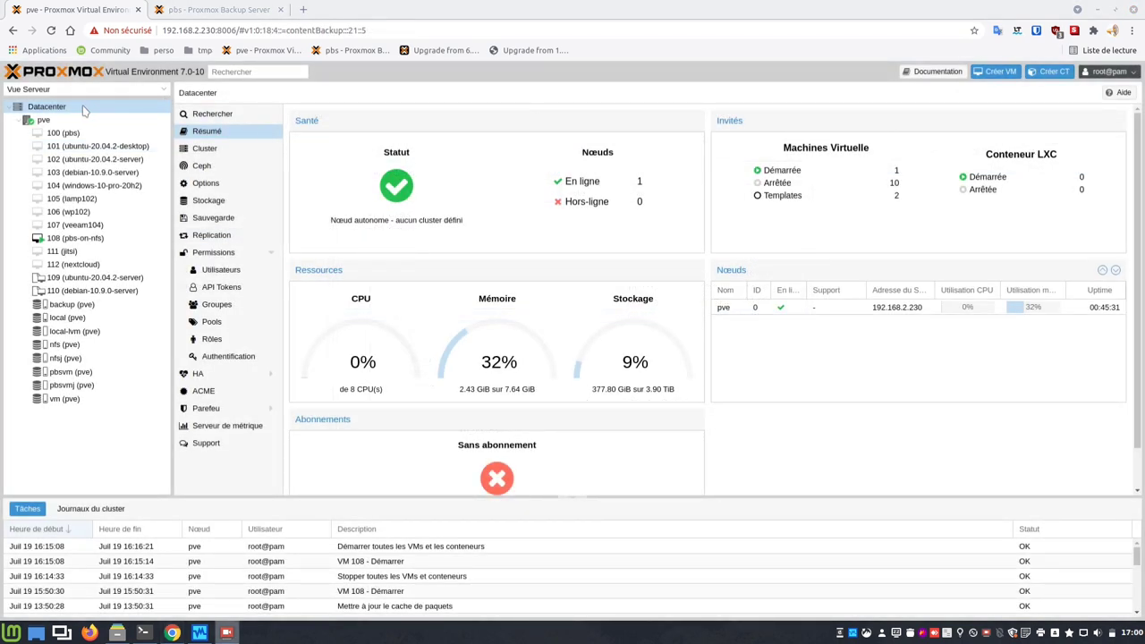
Step: Open the datacenter's scheduled job that saves to the backup storage, examine its weekday, compression and mode options, and close it without changes
left_click(227, 221)
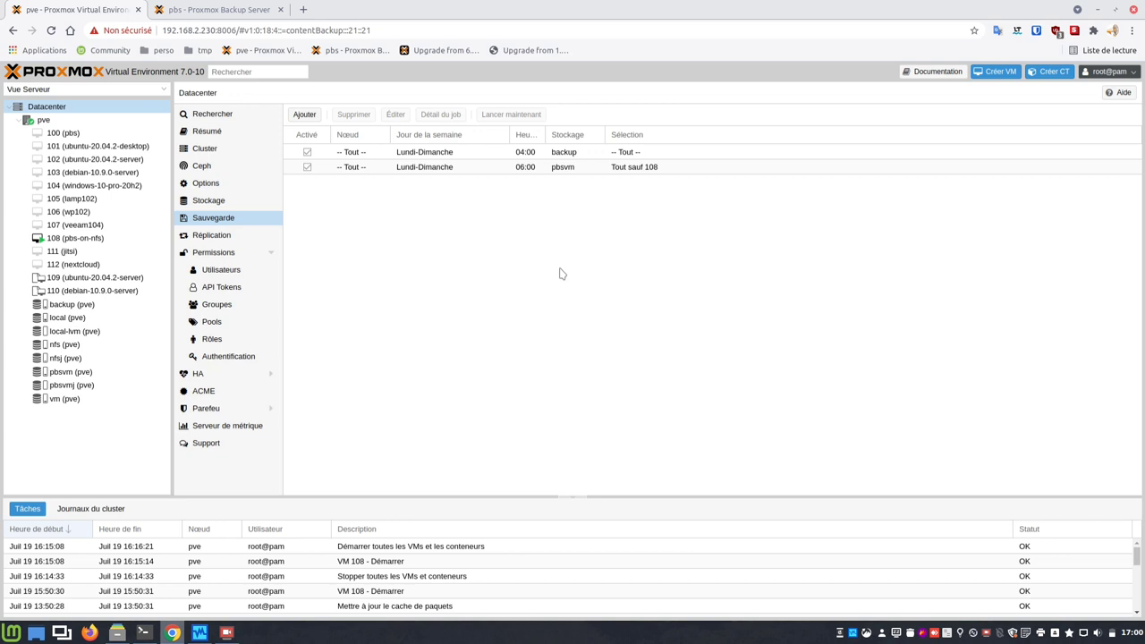
left_click(469, 156)
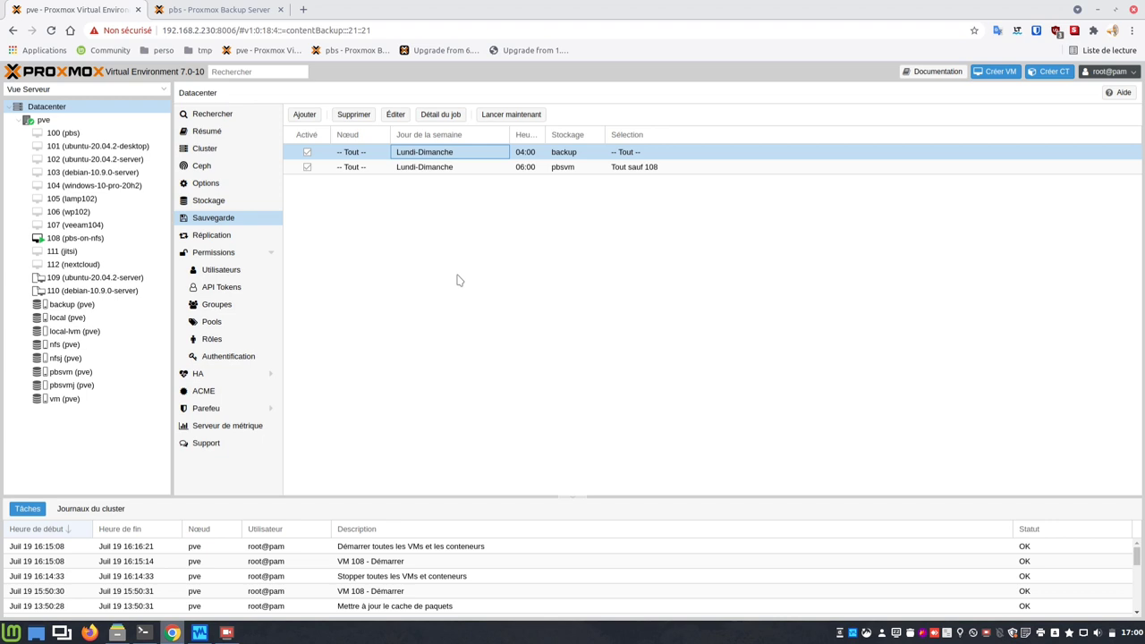
left_click(393, 115)
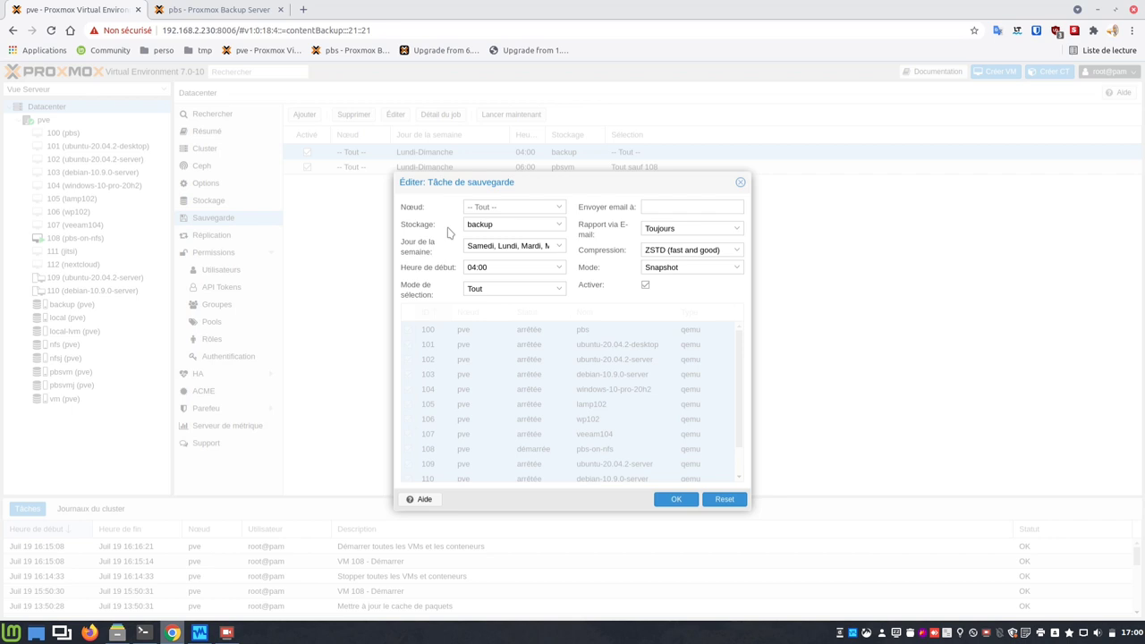
left_click(559, 247)
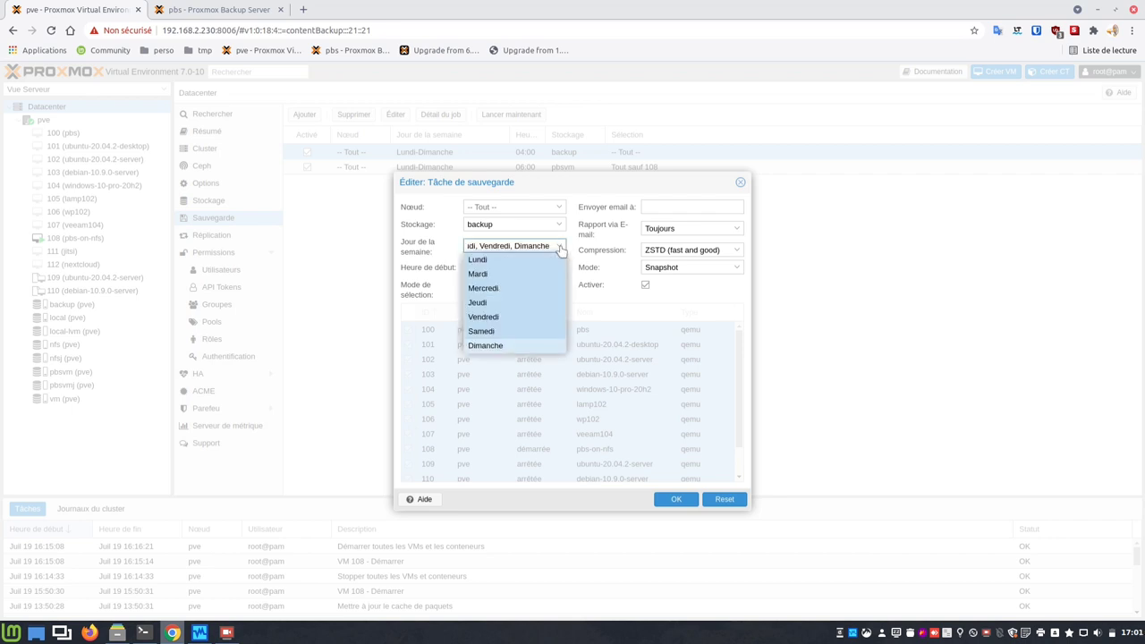
left_click(560, 248)
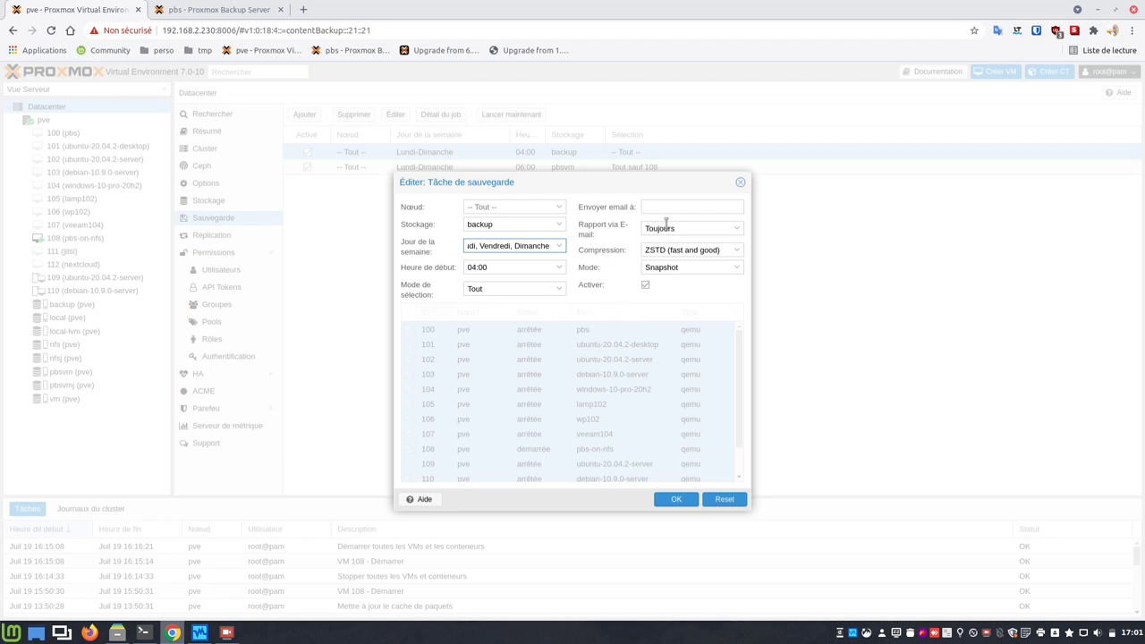
left_click(735, 251)
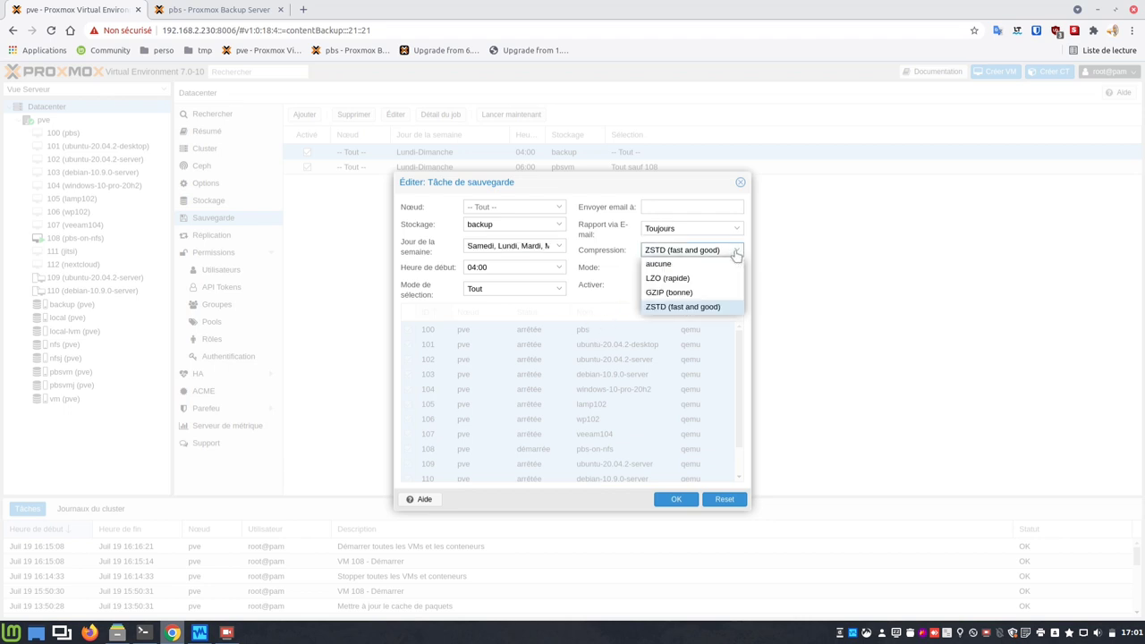
left_click(735, 254)
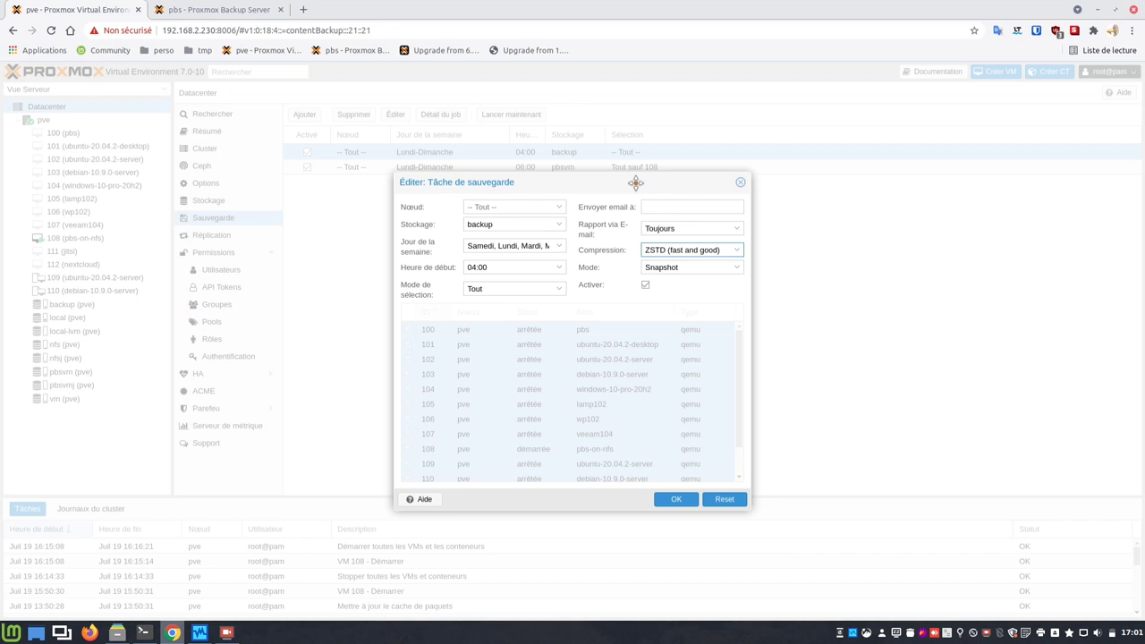
left_click(739, 270)
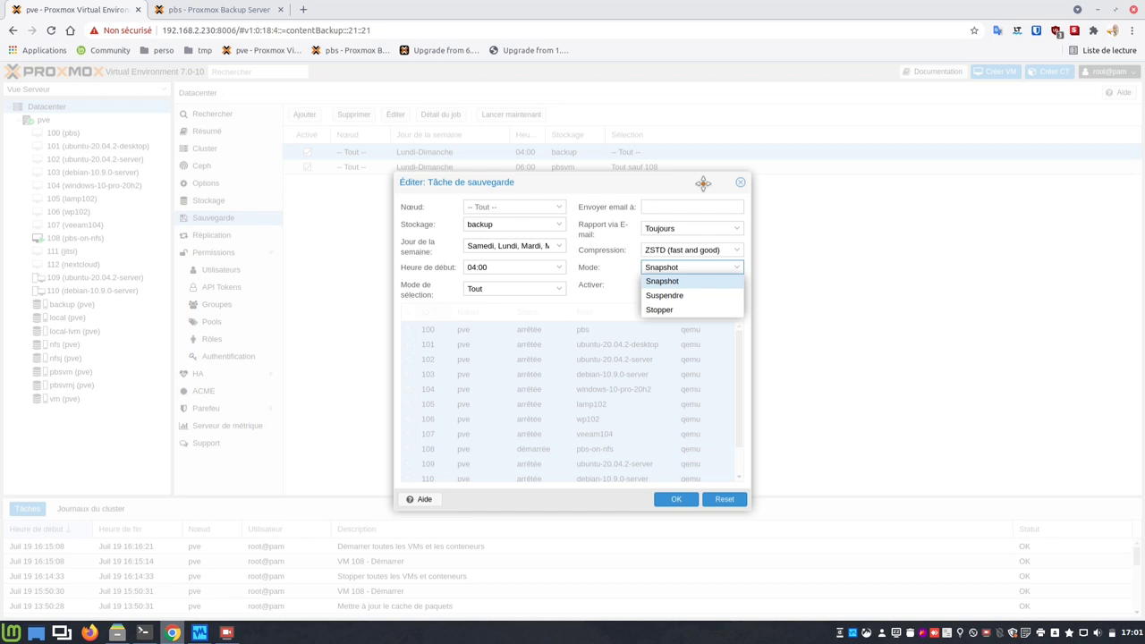
left_click(739, 267)
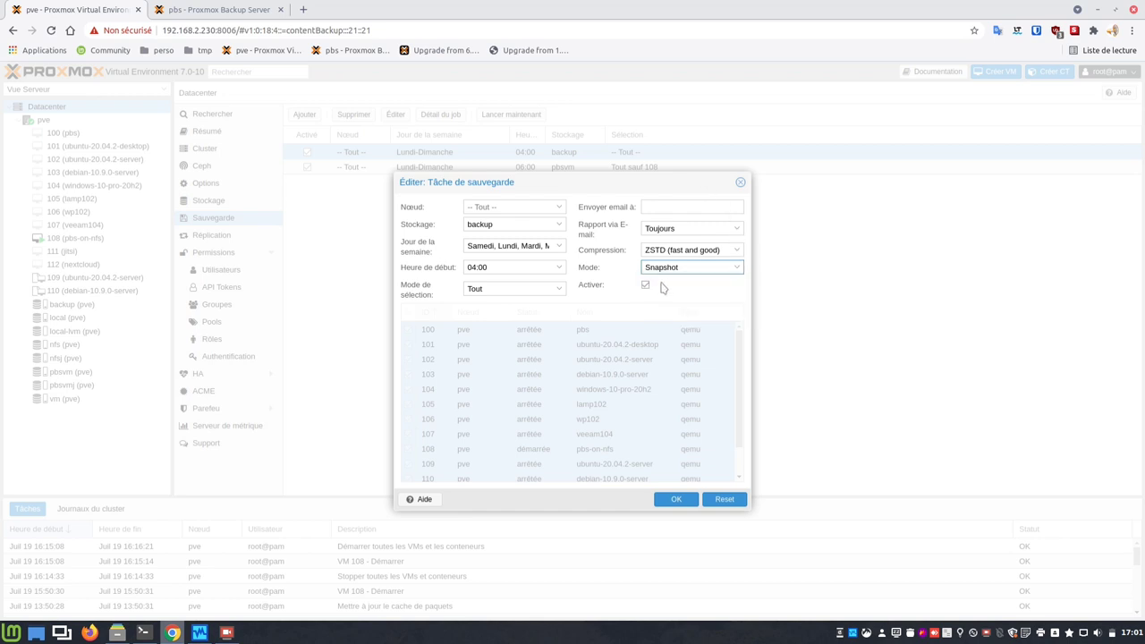
left_click(741, 182)
Step: Select the scheduled backup job that saves to pbsvm and open its settings
left_click(367, 169)
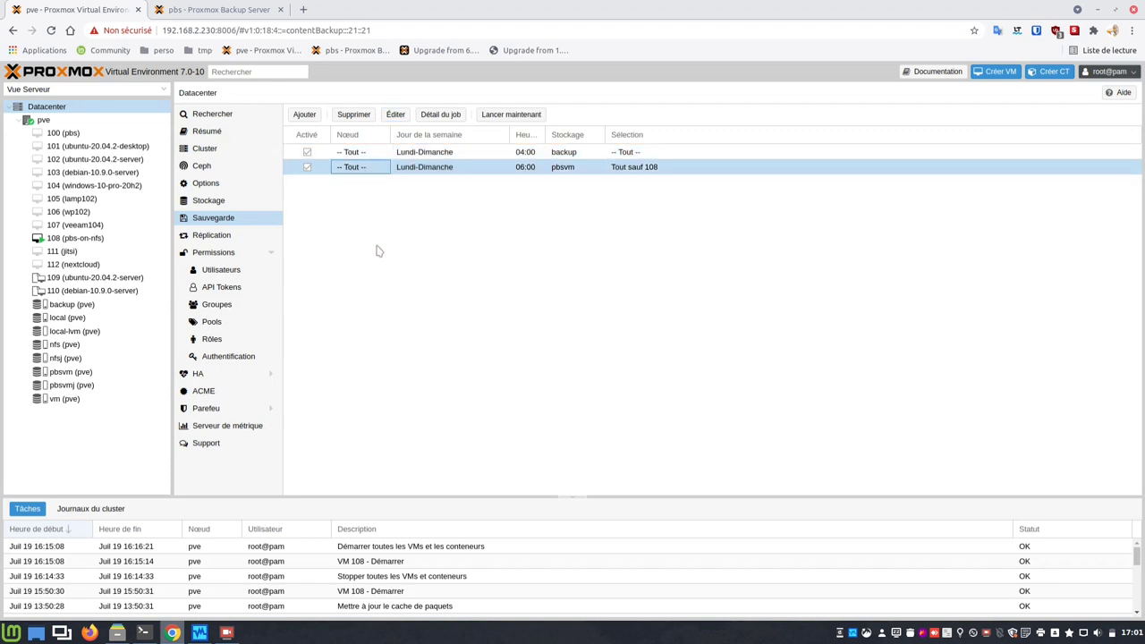
left_click(396, 115)
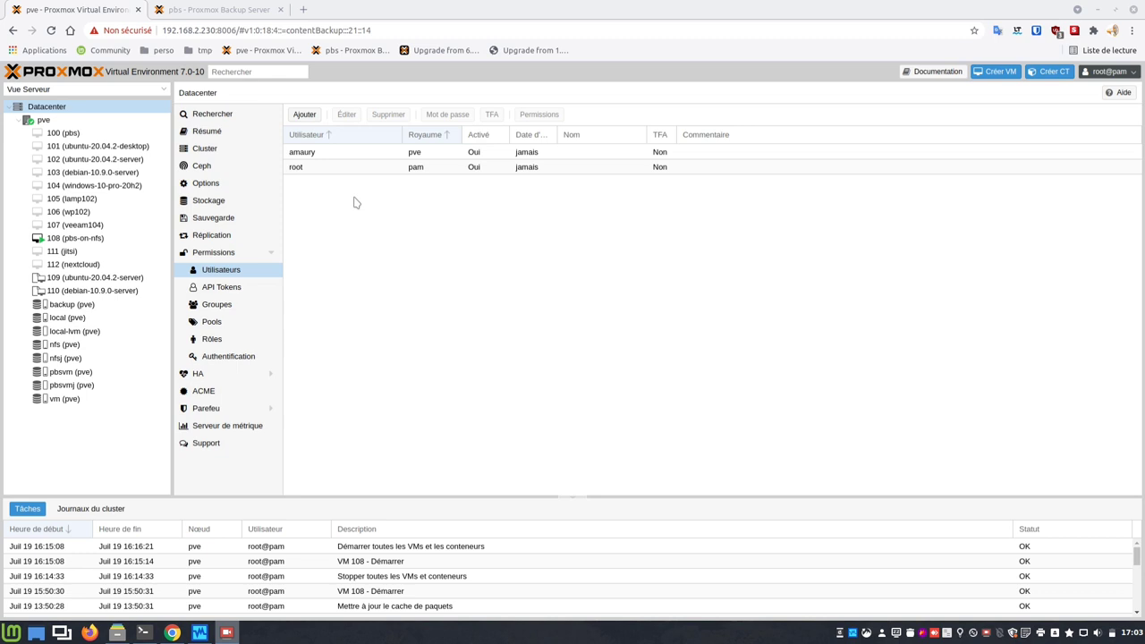
Step: Log out of root and log in with the personal username and account password in the Proxmox VE authentication server realm, dismissing the subscription notice
left_click(1111, 72)
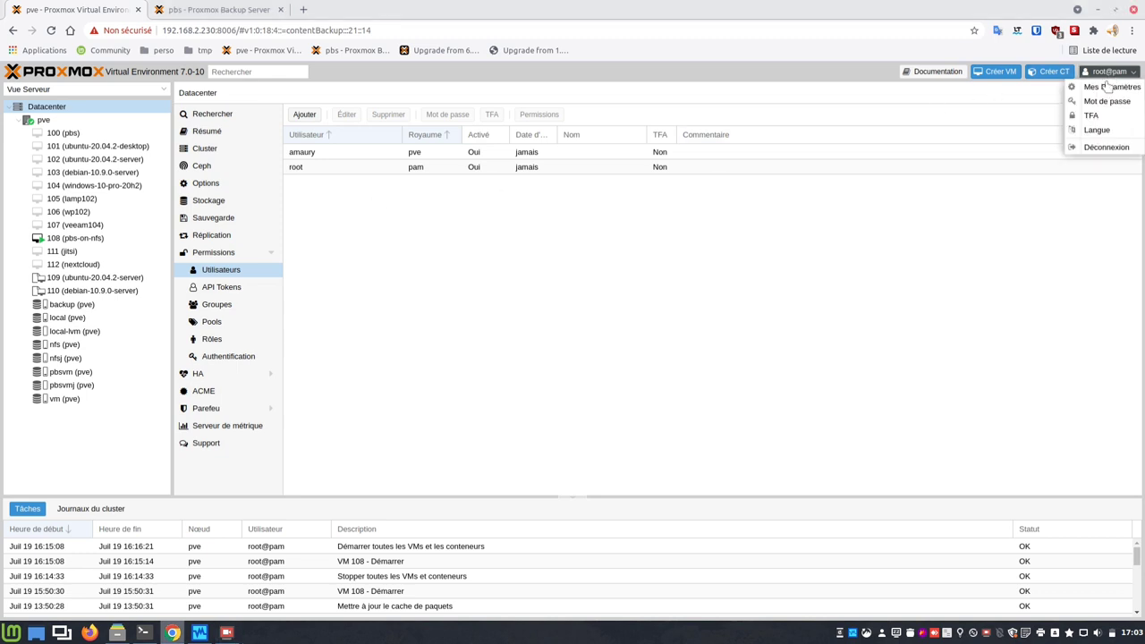
left_click(1090, 152)
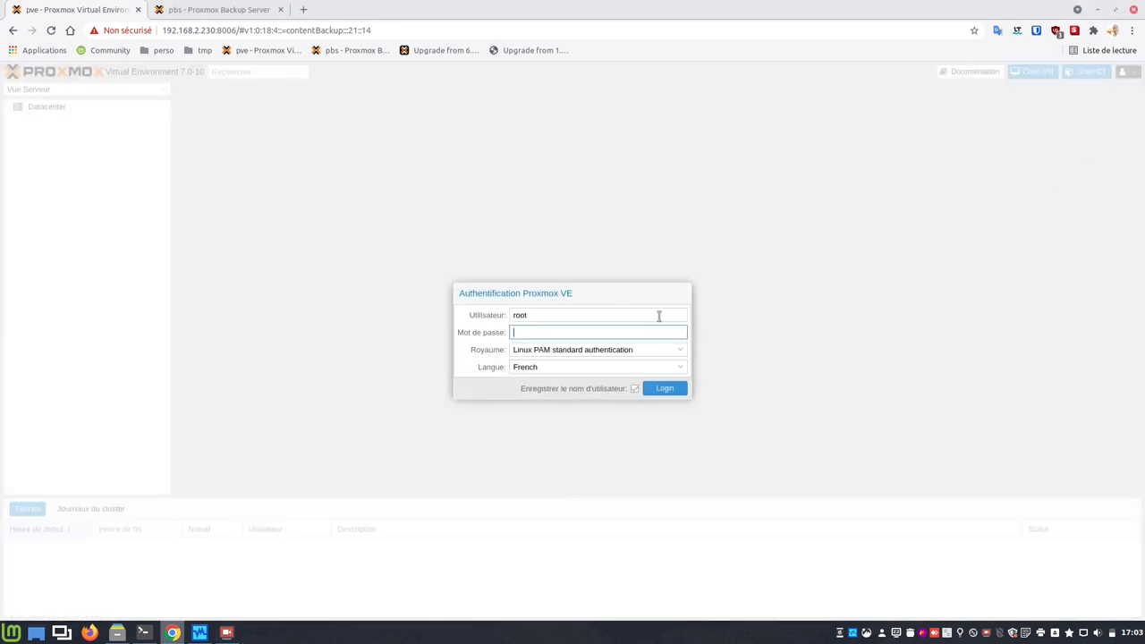
left_click_drag(547, 317, 495, 319)
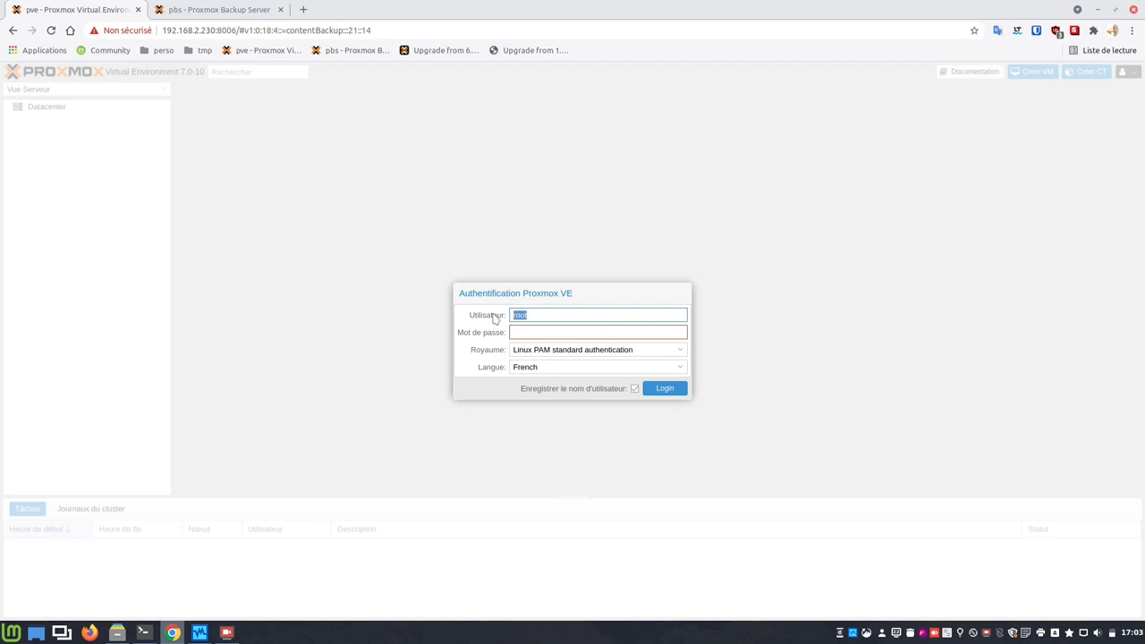
type("amaury")
left_click(580, 331)
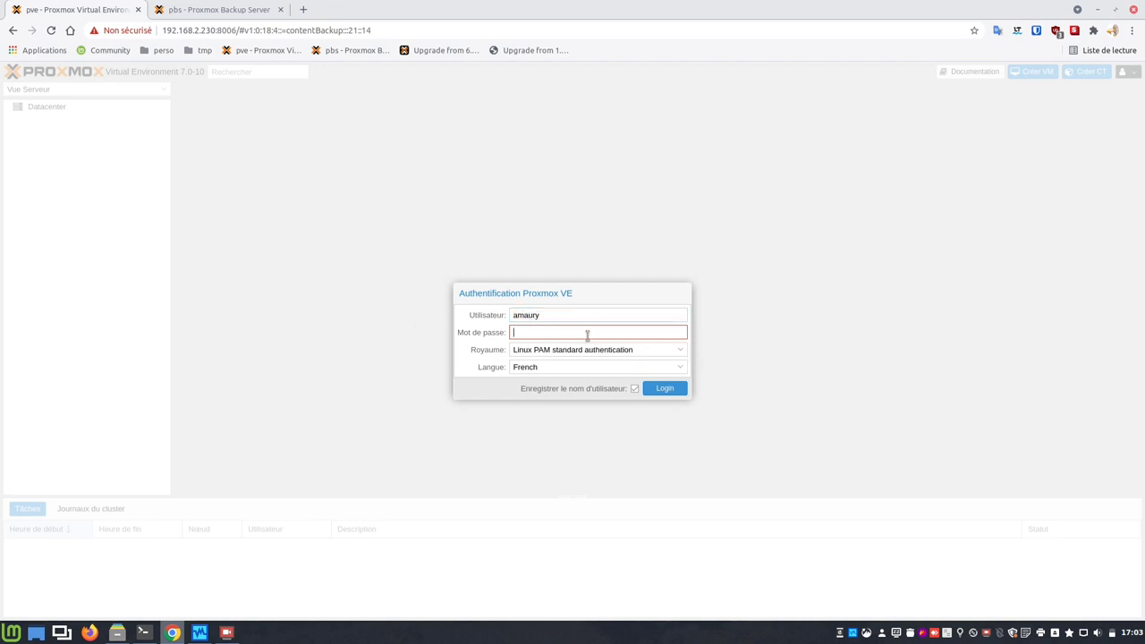
type("••••••••")
left_click(673, 350)
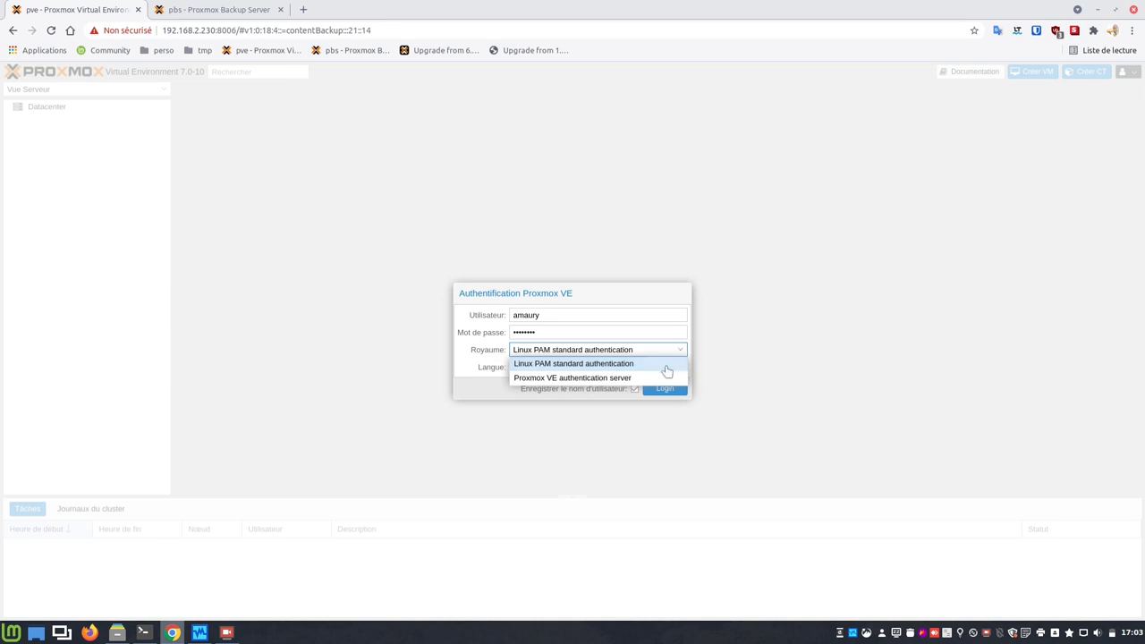
left_click(648, 377)
left_click(672, 388)
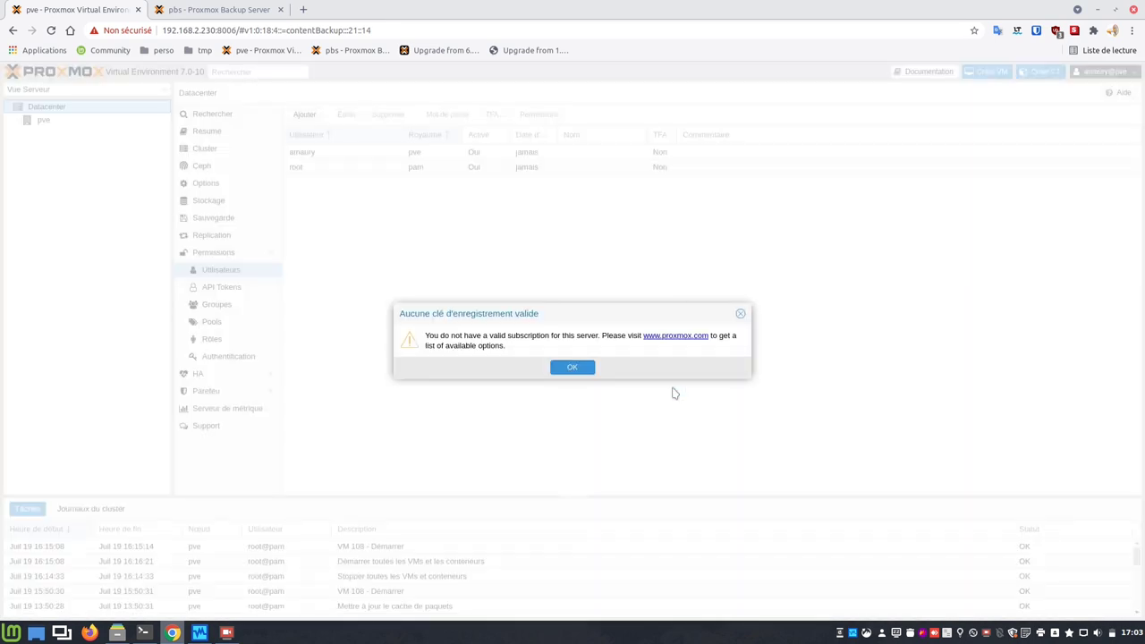
left_click(572, 368)
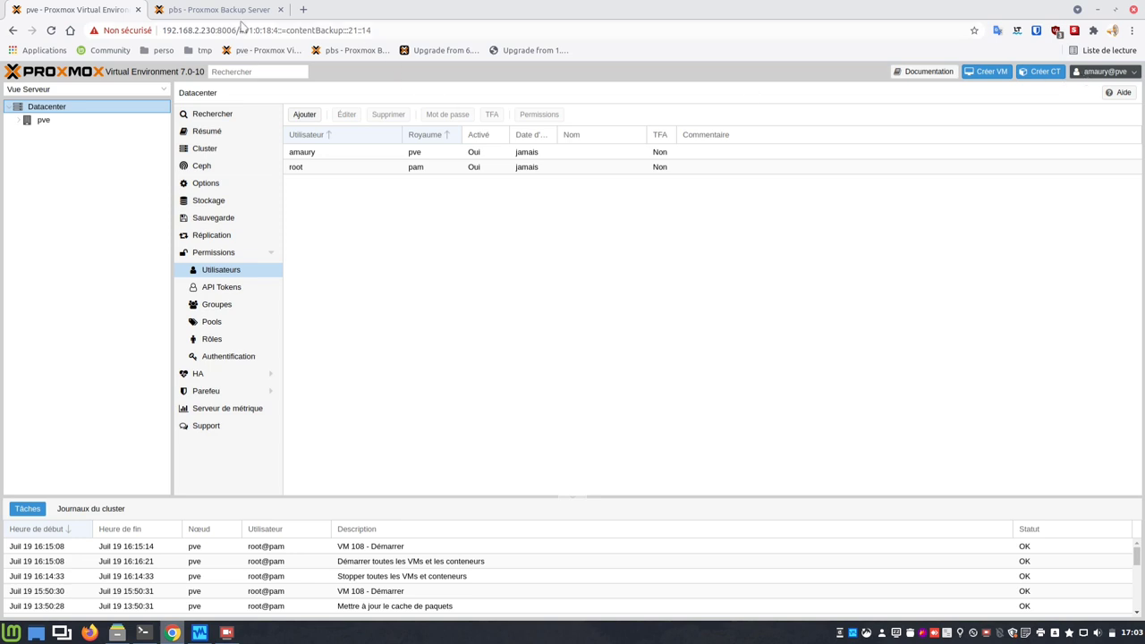
Step: Switch to Proxmox Backup Server, view its access control users, and inspect the output of the running datastore read task
left_click(234, 12)
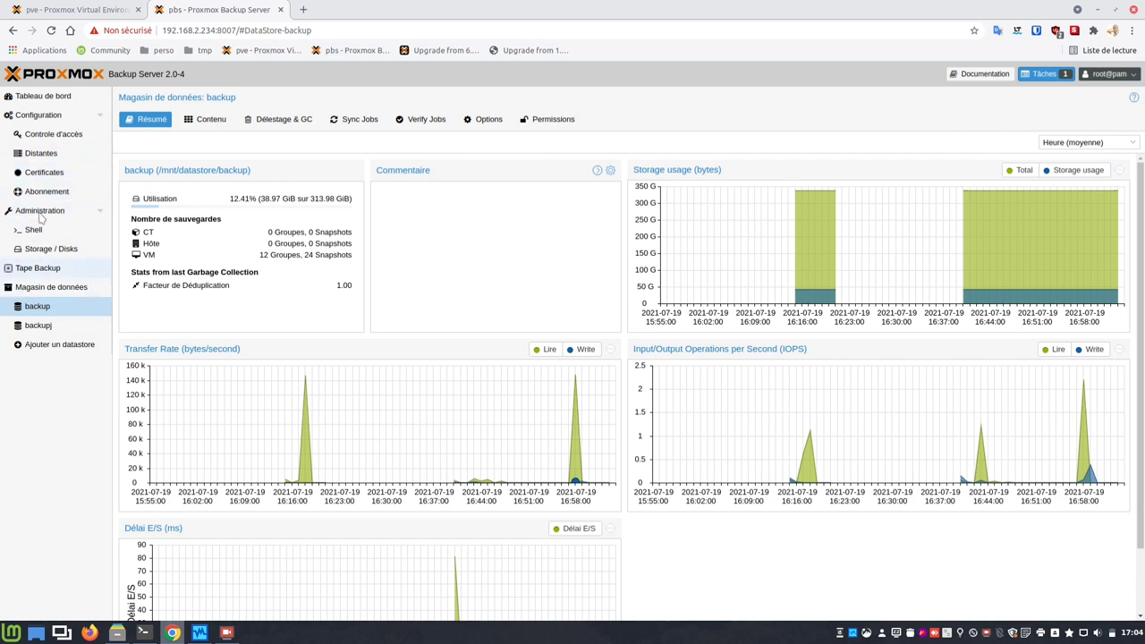
left_click(42, 122)
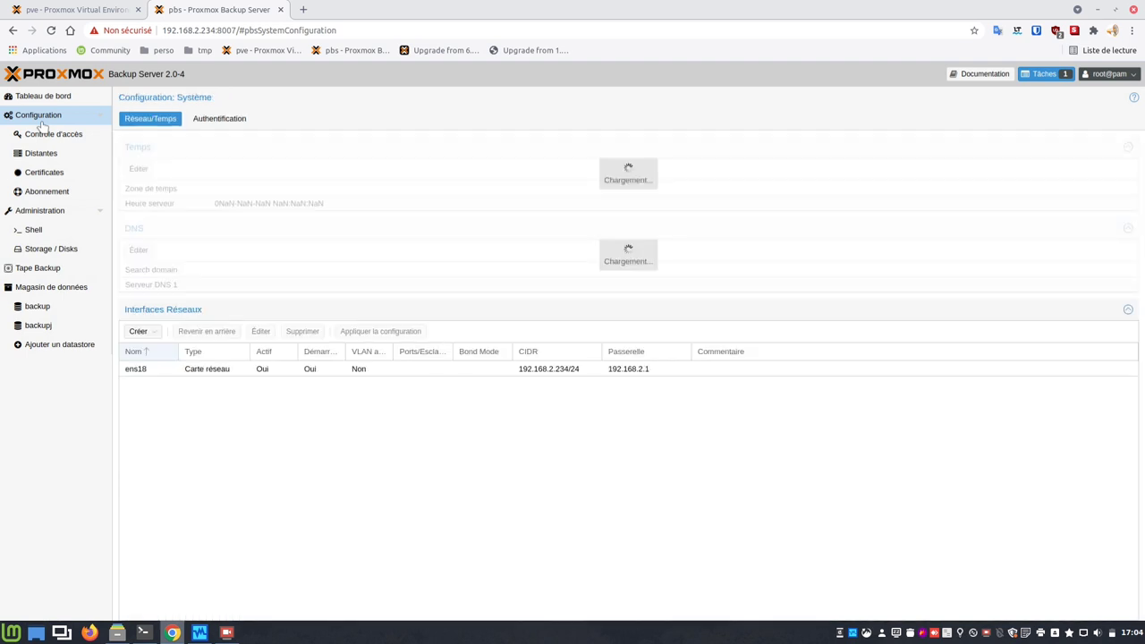
left_click(39, 136)
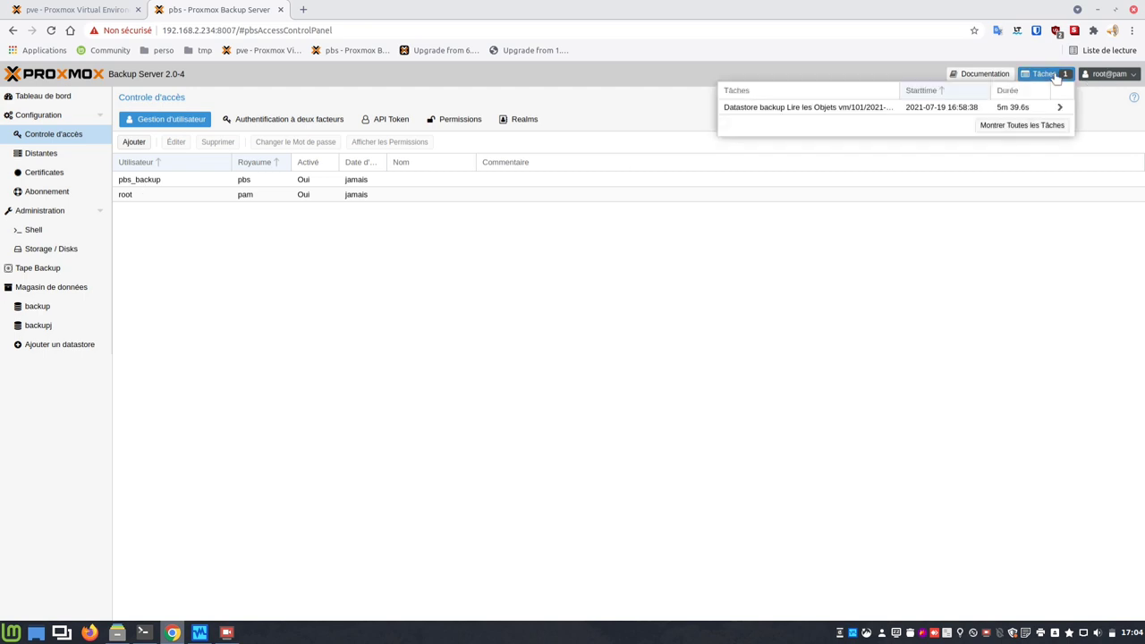
left_click(1060, 107)
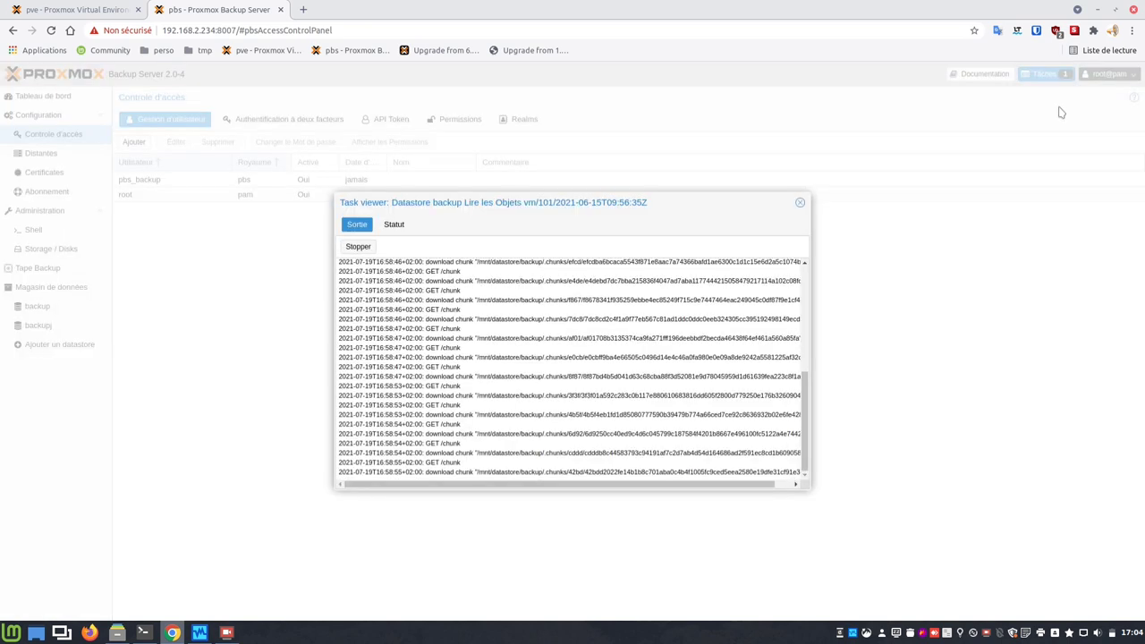
left_click(801, 204)
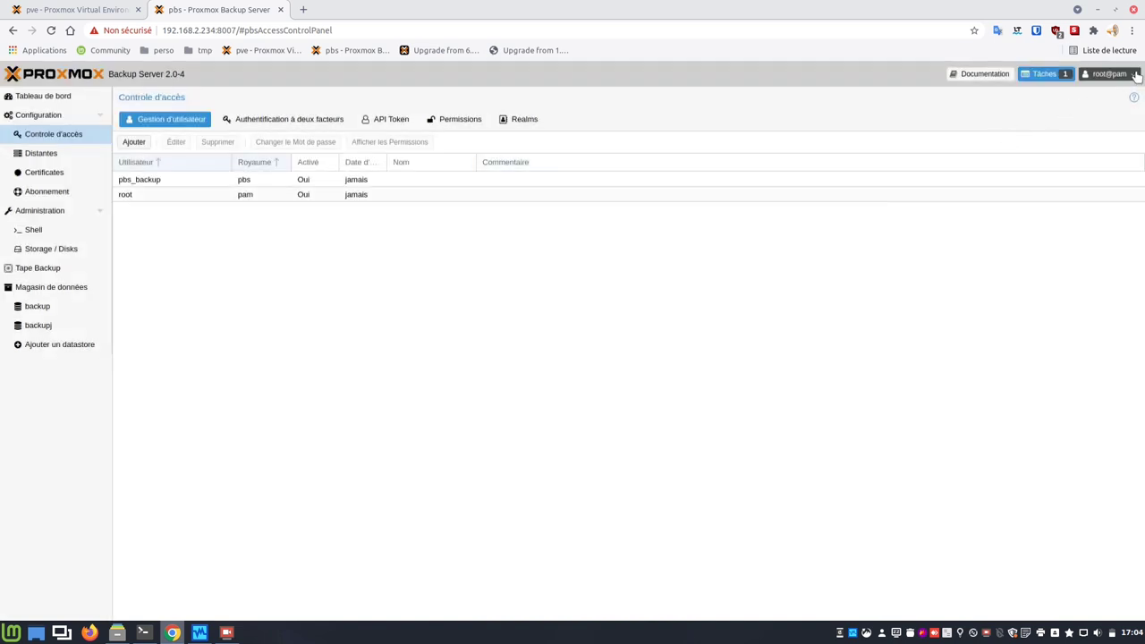
Step: Log out of root and log in as pbs_backup with the account password in the Proxmox Backup authentication server realm, dismissing the subscription notice
left_click(1110, 74)
left_click(1123, 118)
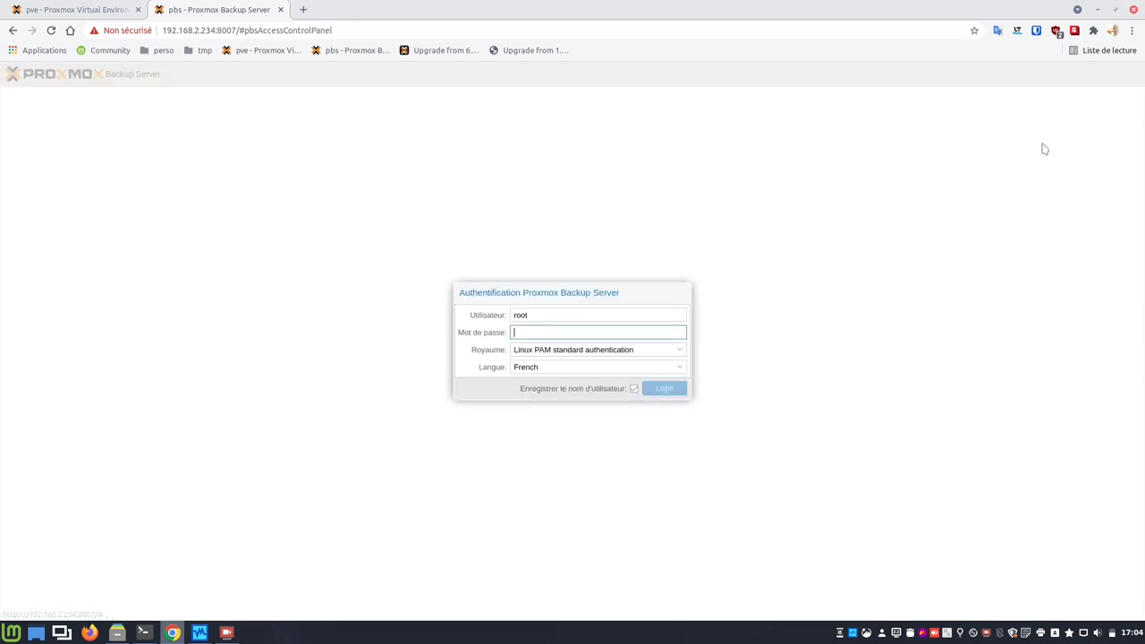
left_click_drag(595, 318, 471, 322)
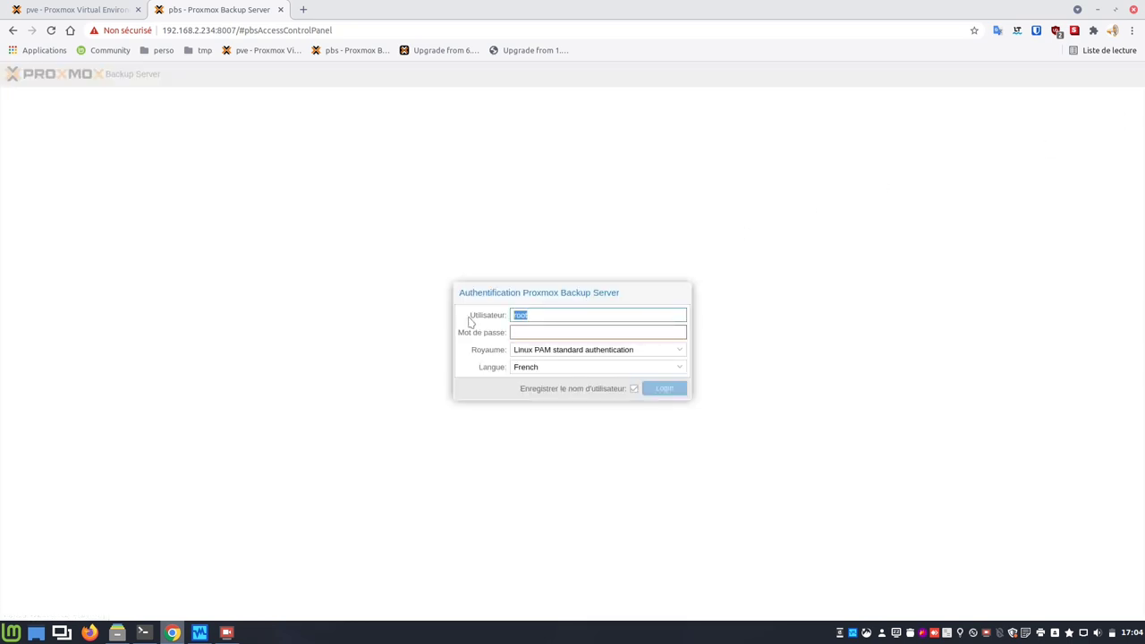
type("pbs_backup")
left_click(524, 333)
type("•••••••")
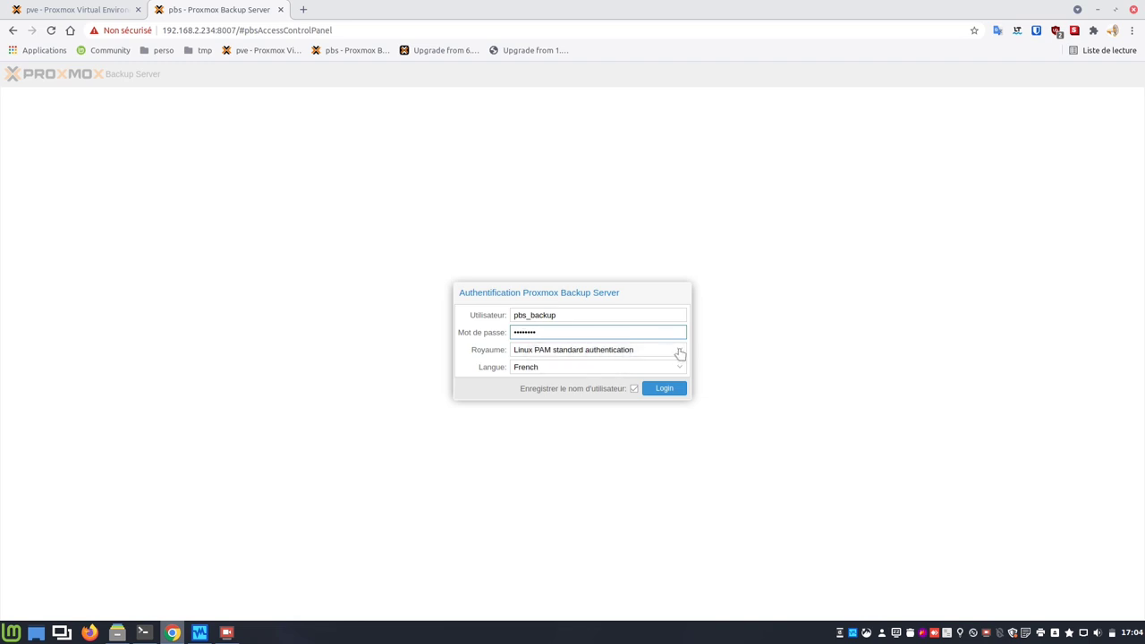
left_click(680, 350)
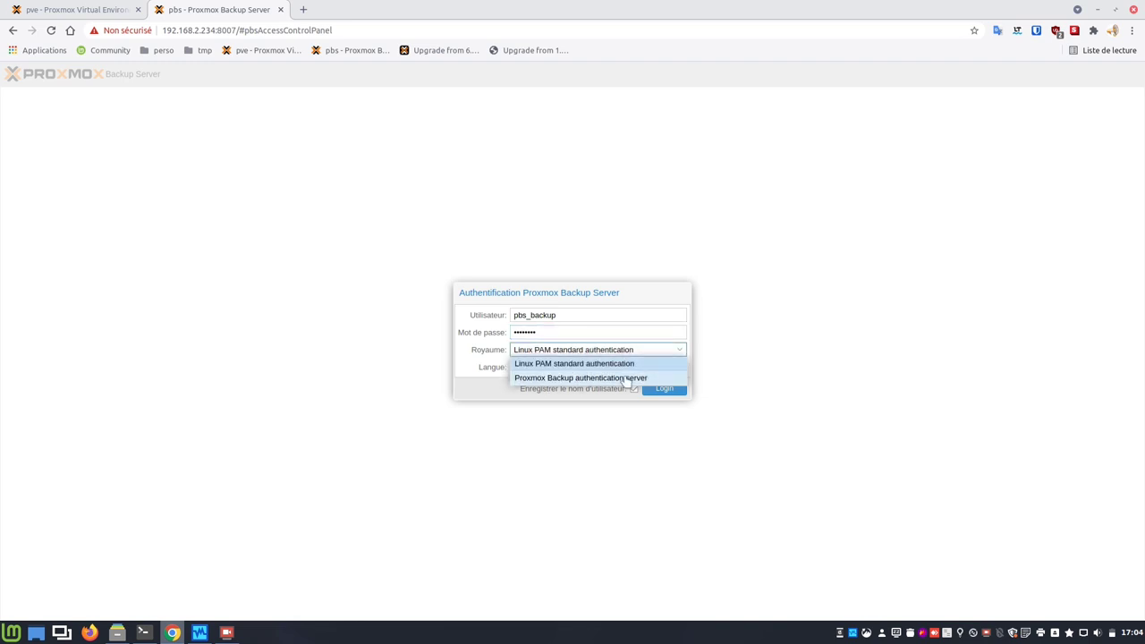
left_click(629, 379)
left_click(664, 389)
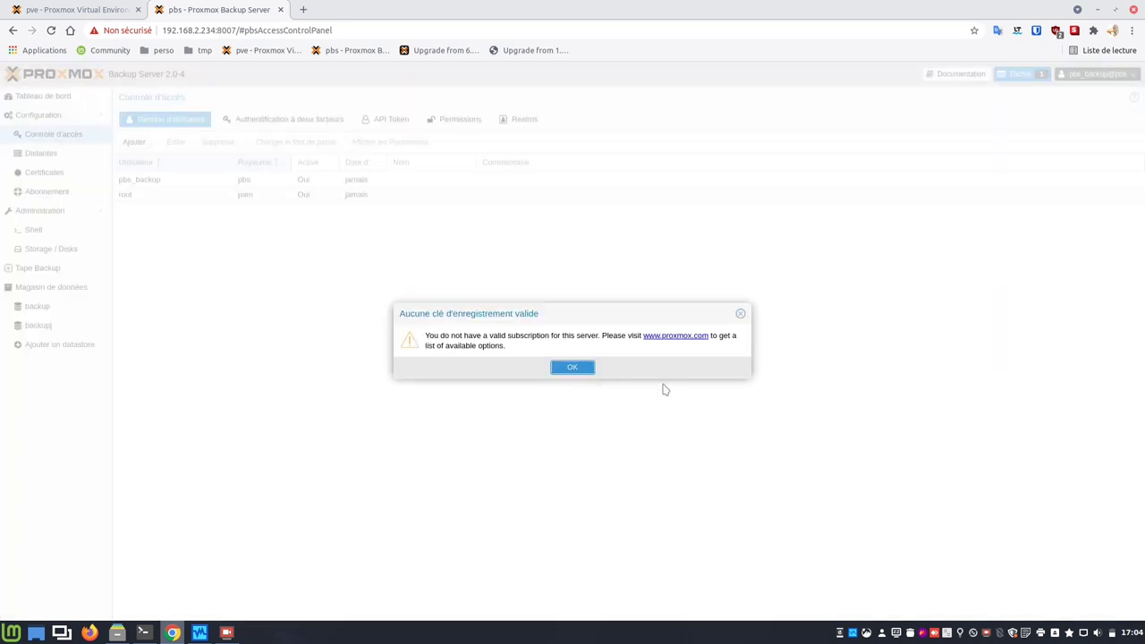
left_click(582, 370)
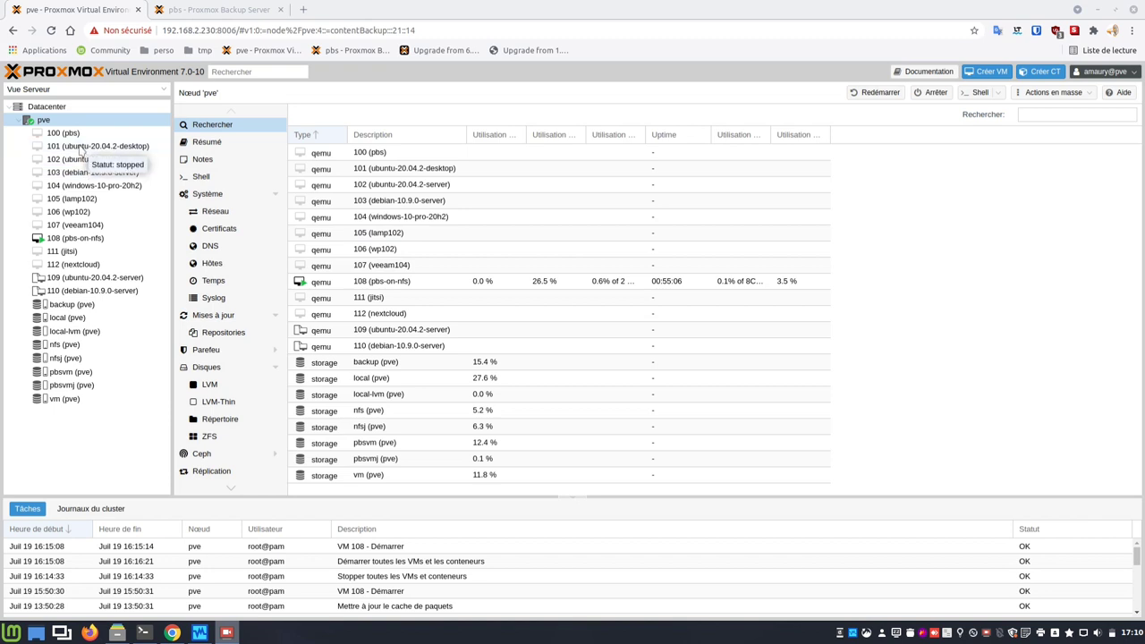
Step: List the backups of virtual machine 101 (ubuntu-20.04.2-desktop) held in the pbsvm storage in Proxmox Virtual Environment
left_click(82, 147)
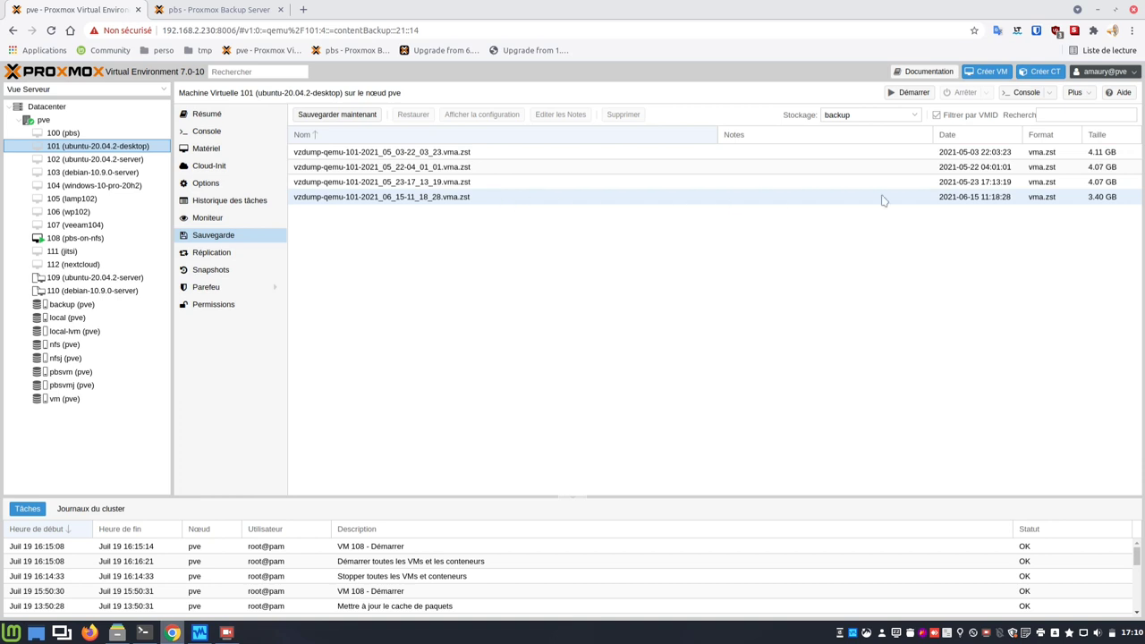
left_click(916, 116)
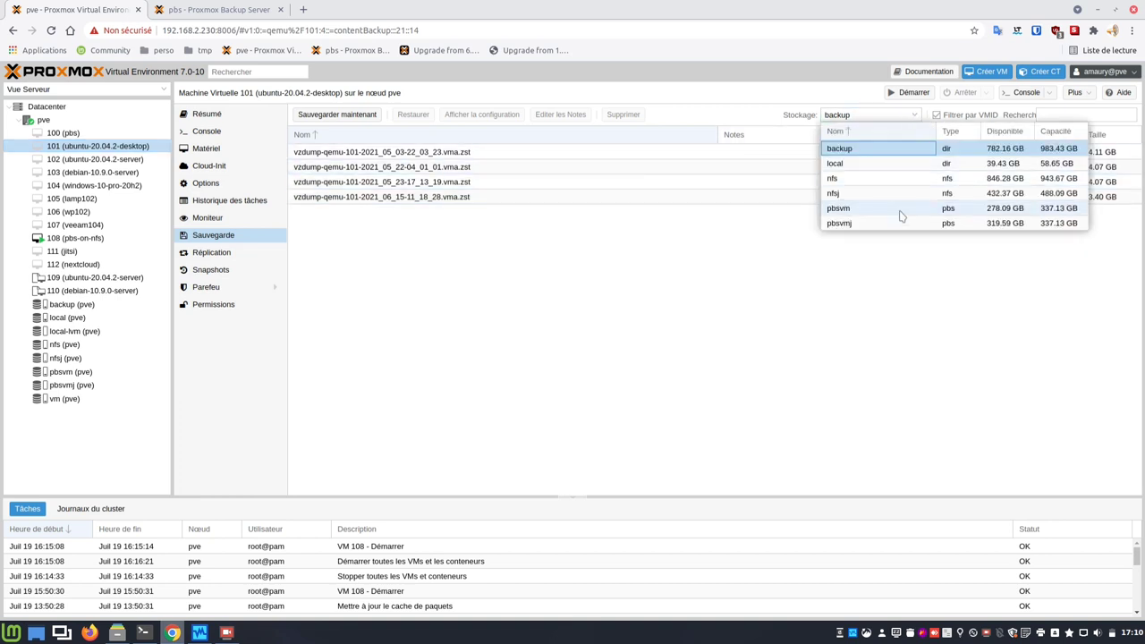
left_click(901, 217)
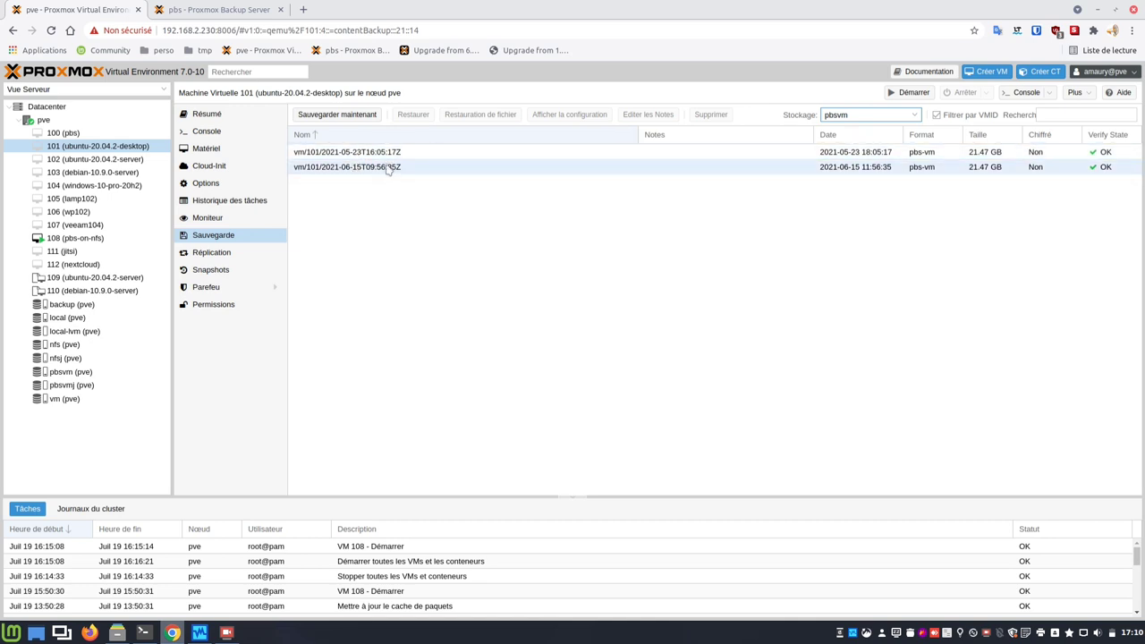
Step: Switch to Proxmox Backup Server, view the contents of the backup datastore, and return to Proxmox Virtual Environment
left_click(199, 11)
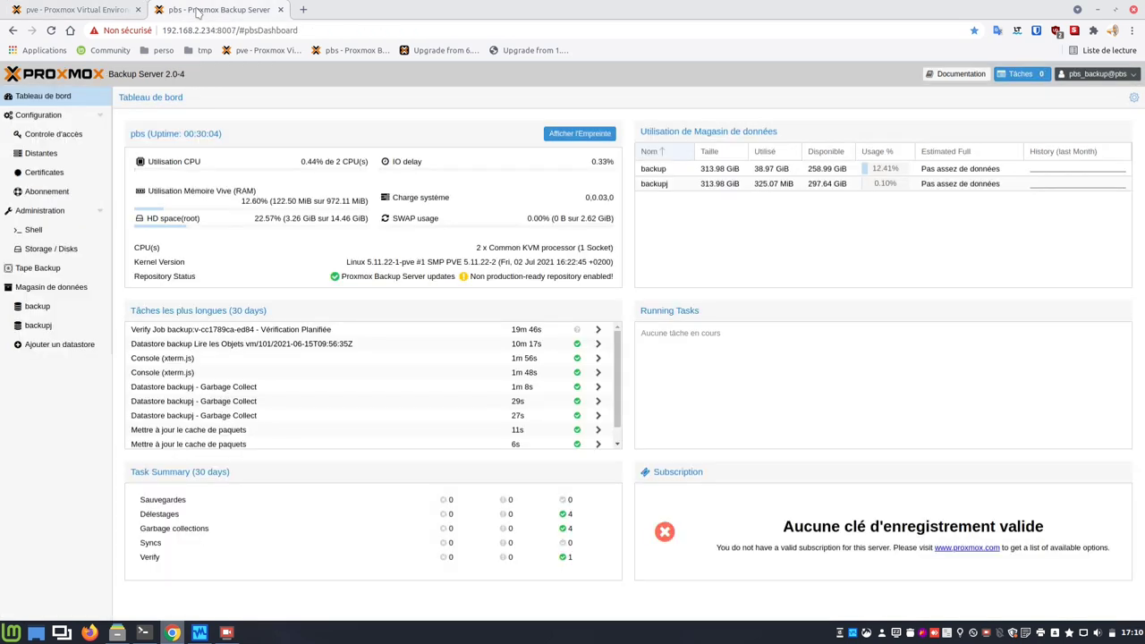
left_click(38, 307)
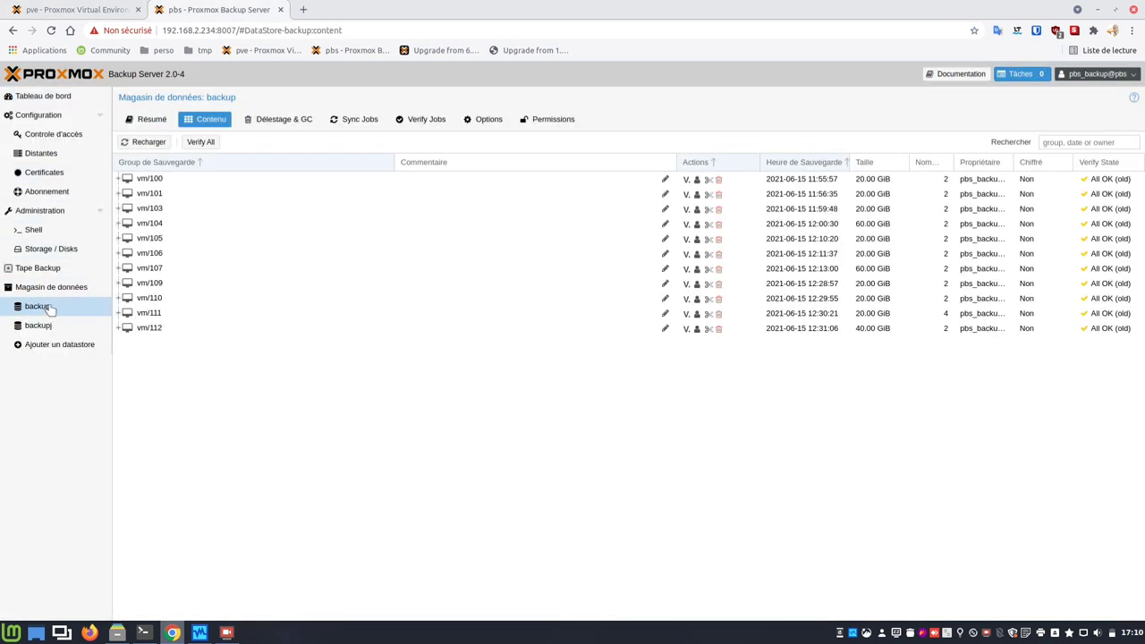
left_click(91, 11)
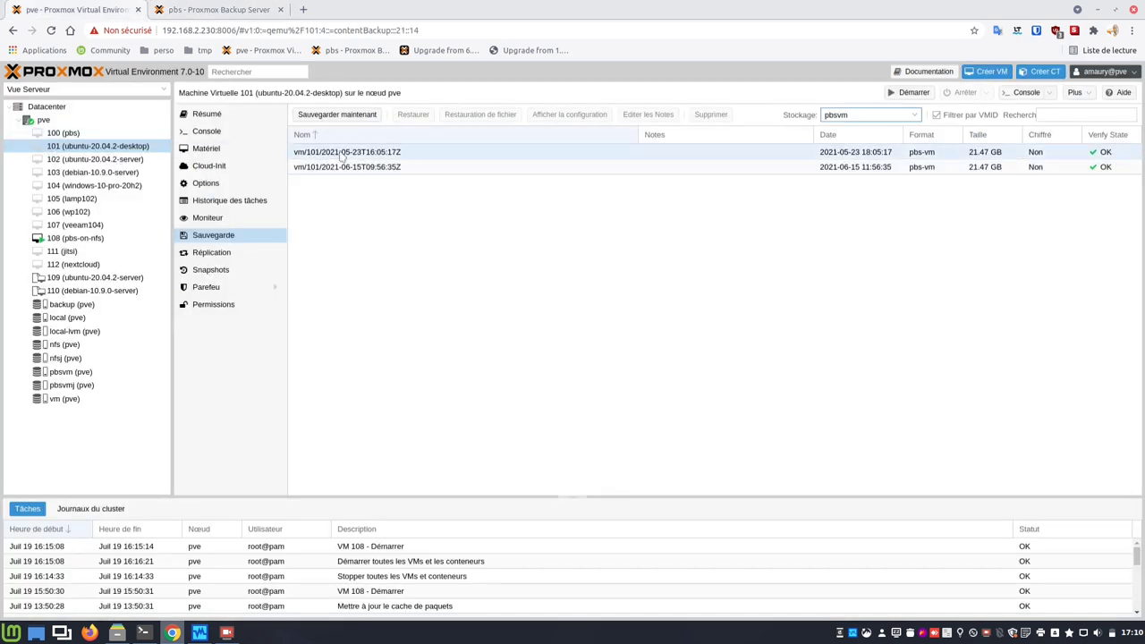
Step: Switch to Proxmox Backup Server, expand the snapshots of vm/101 in the backup datastore, and view the datastore's verify jobs
left_click(223, 10)
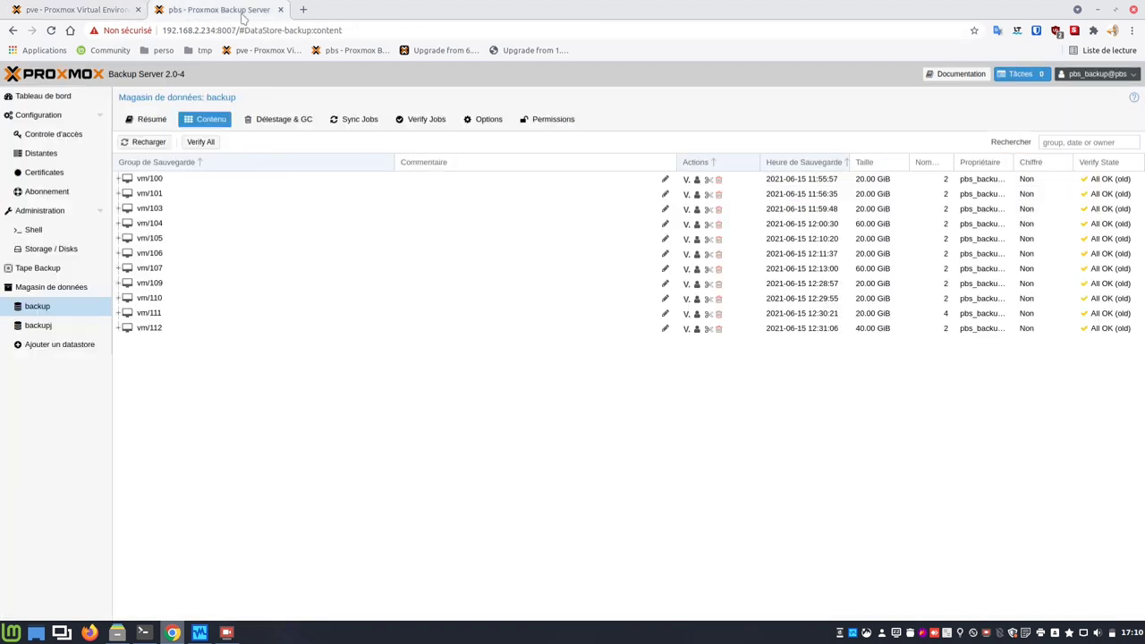
left_click(118, 194)
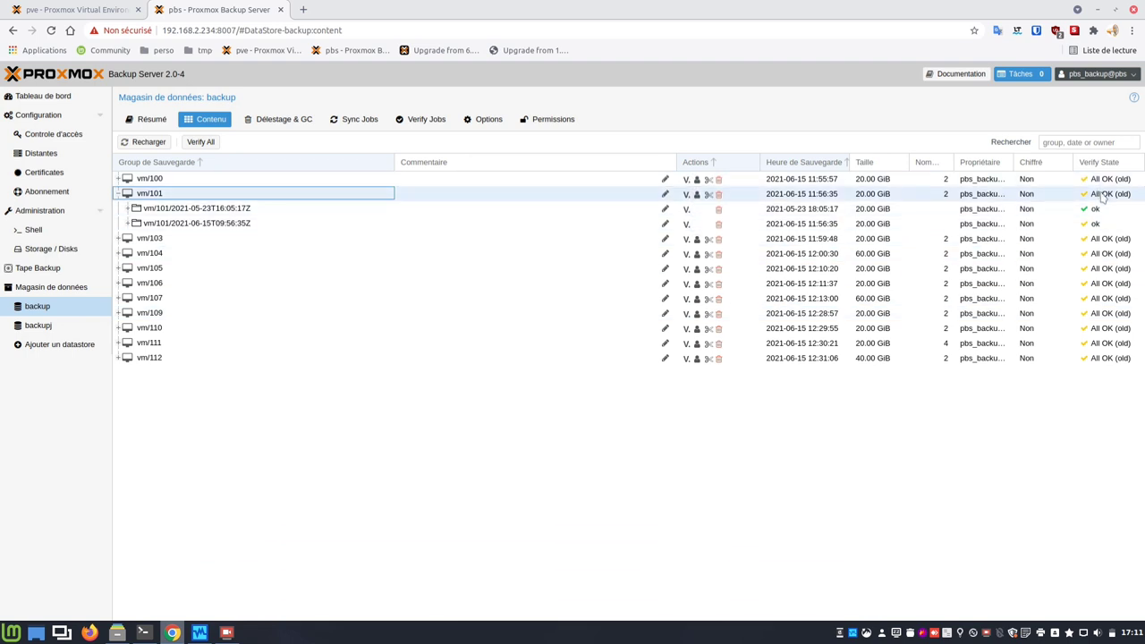
mouse_move(1105, 200)
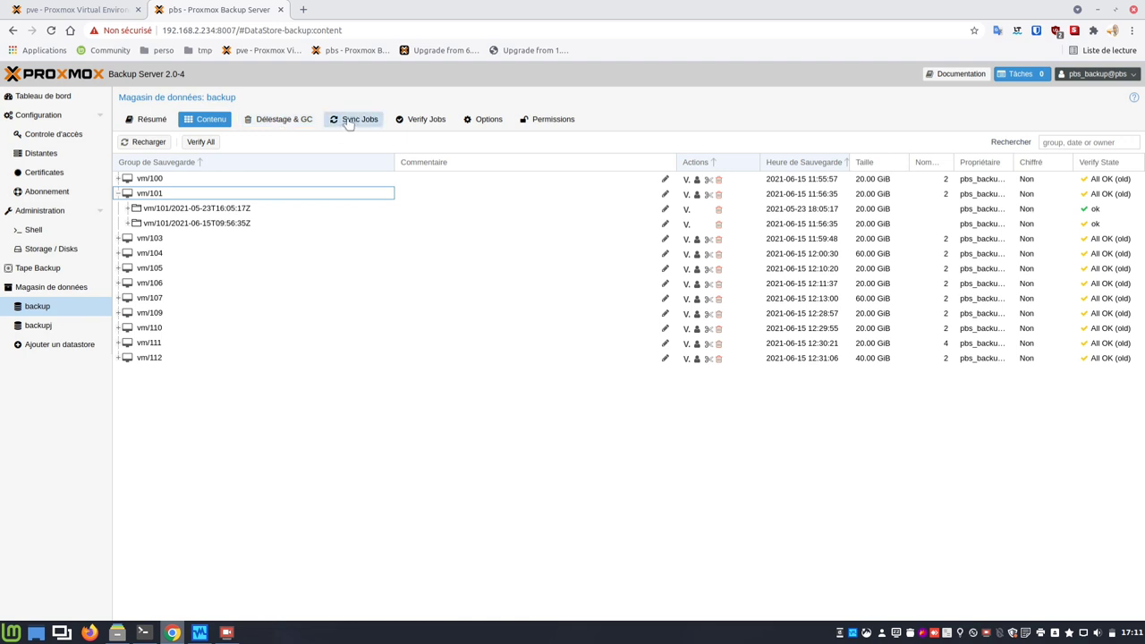
left_click(411, 125)
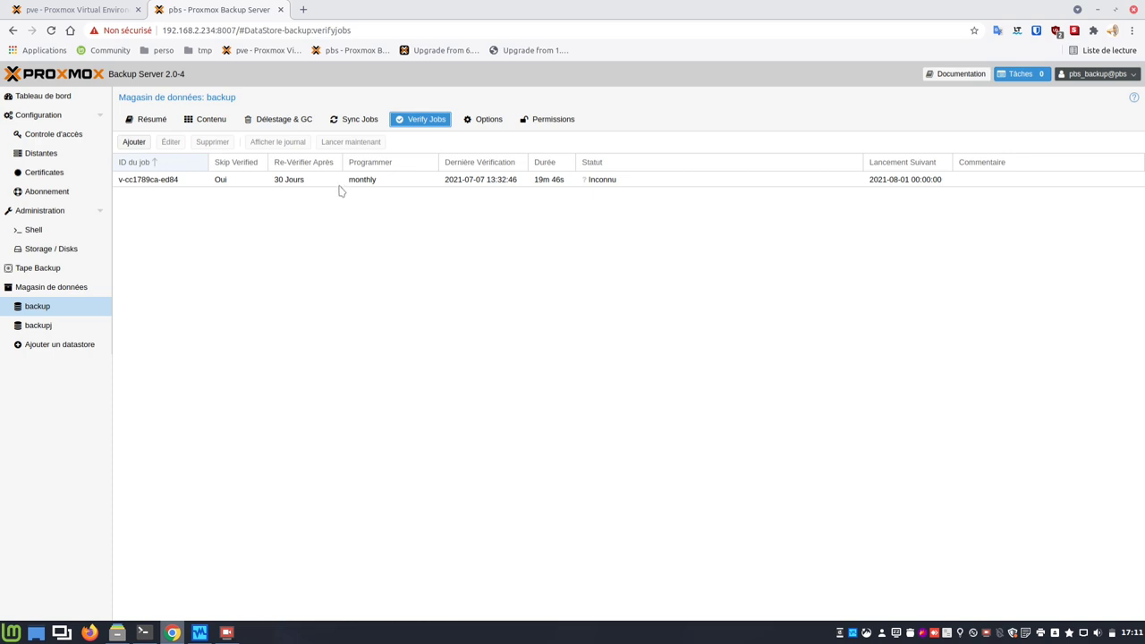
left_click(211, 120)
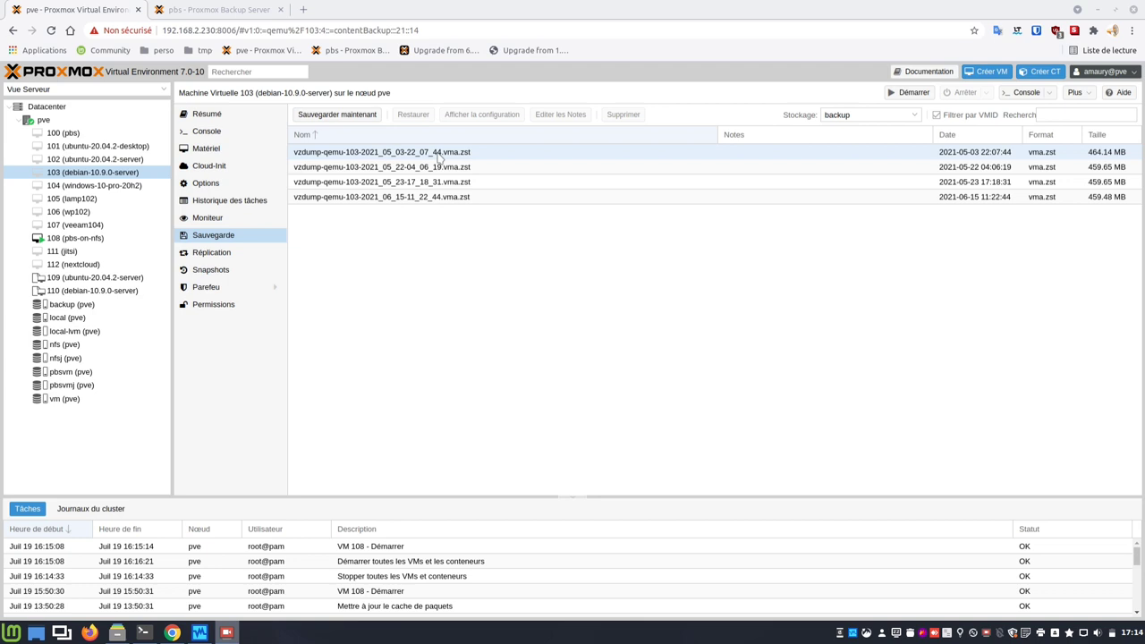
Step: Back up virtual machine 103 (debian-10.9.0-server) to the backup storage in Snapshot mode with ZSTD (fast and good) compression
left_click(335, 116)
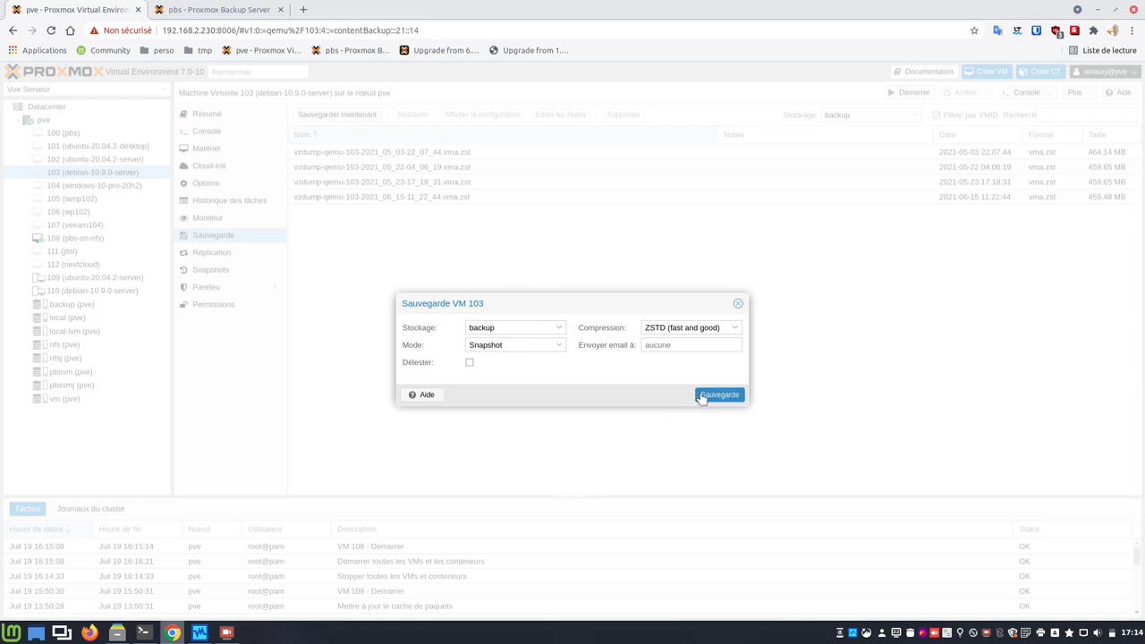
left_click(720, 395)
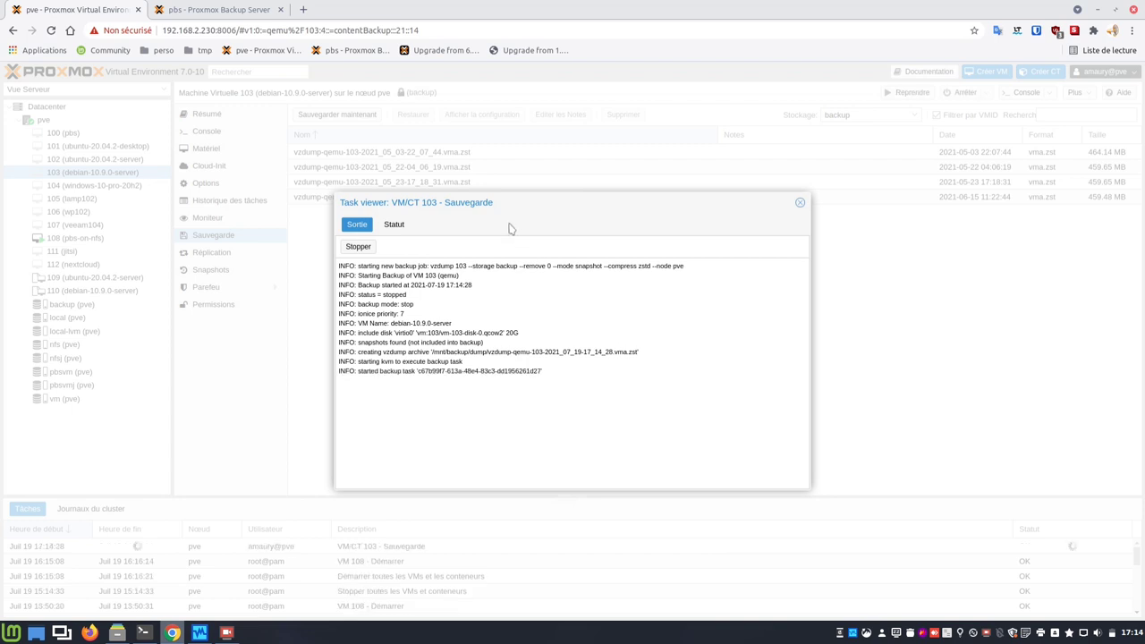
Step: Run nmon in the pve terminal with wide CPU and disk statistics beside the backup output, and dismiss both windows once the task ends
left_click(144, 632)
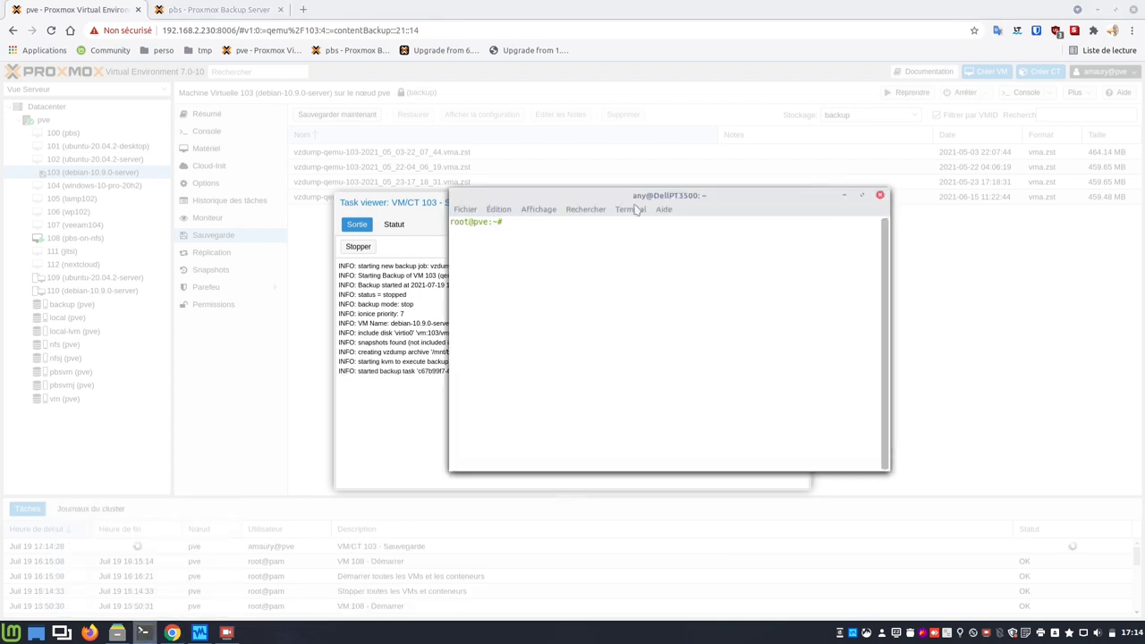
left_click_drag(644, 195, 832, 194)
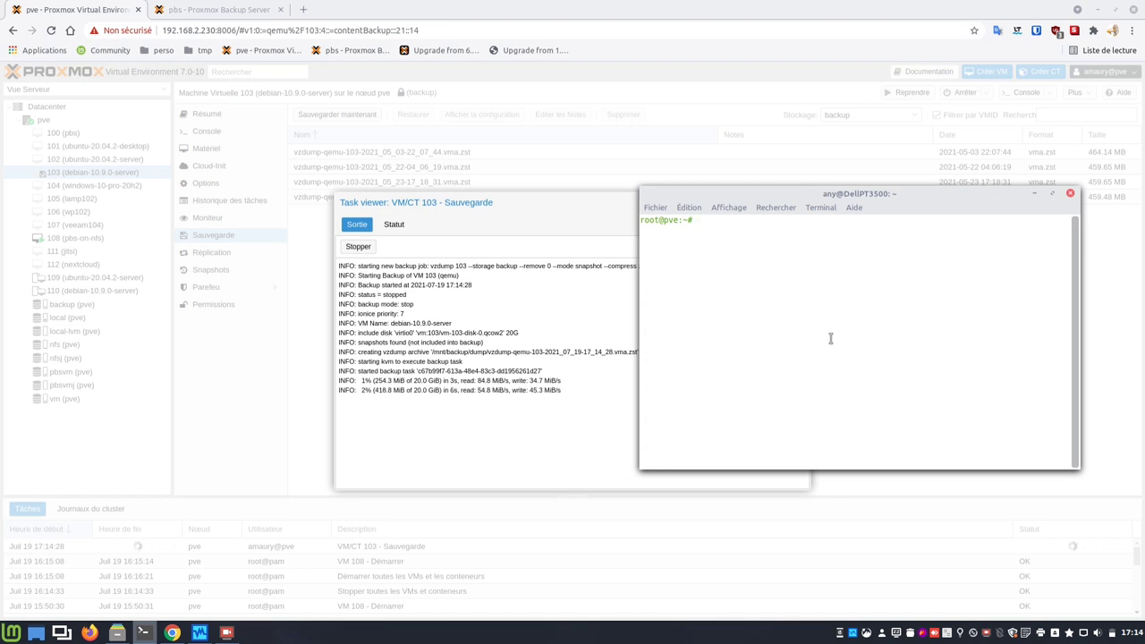
type("nmon")
key("Return")
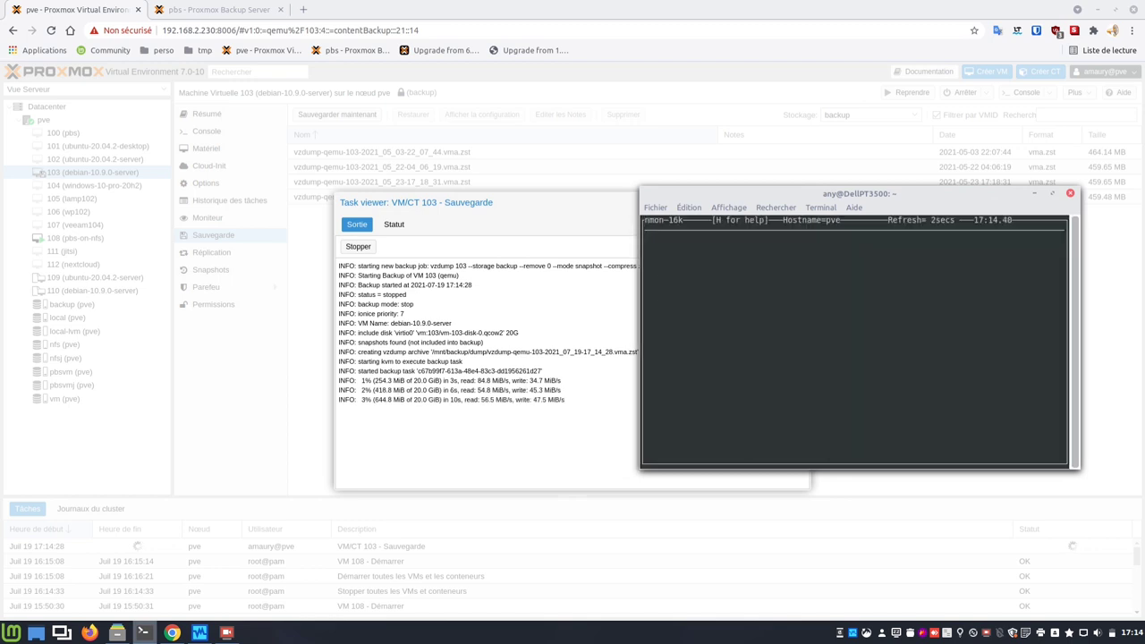
key("shift+c")
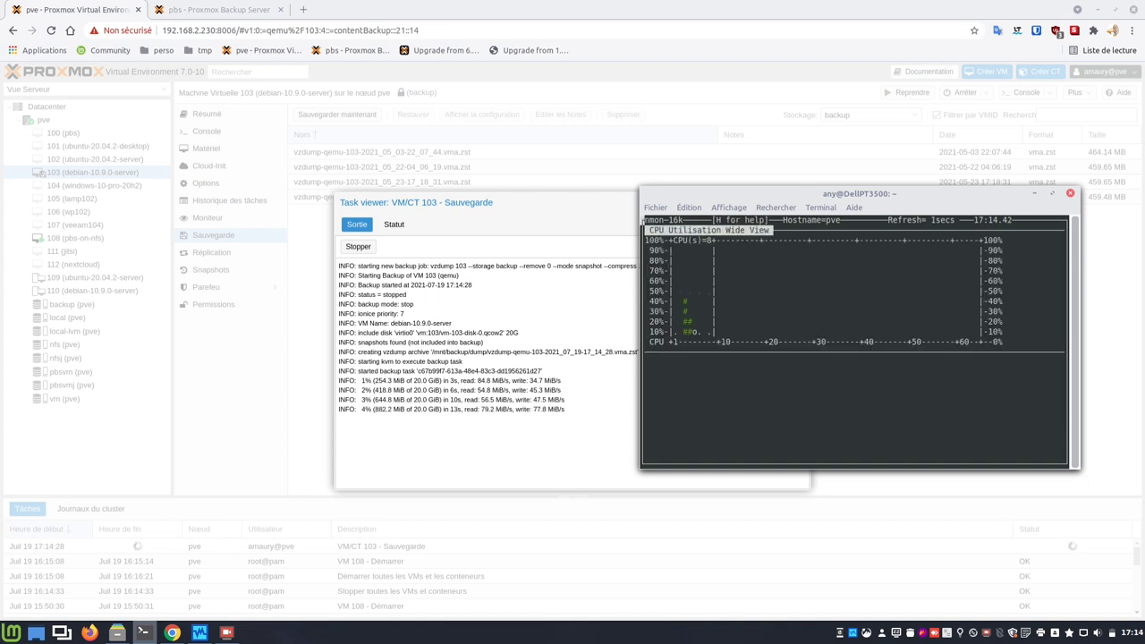
key("d")
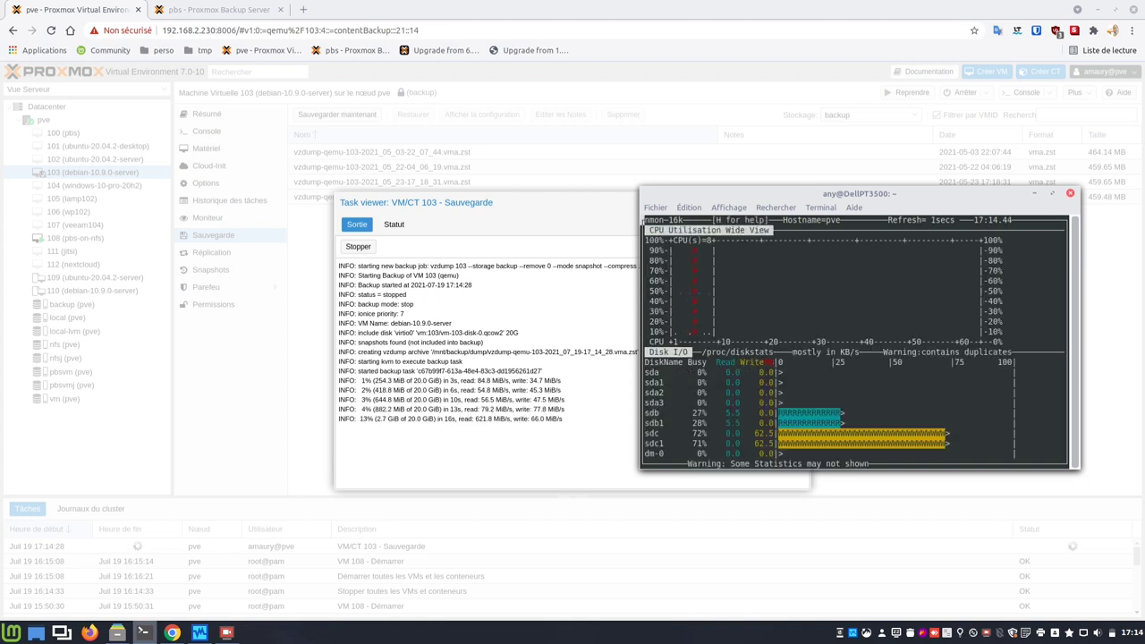
left_click_drag(903, 192, 957, 205)
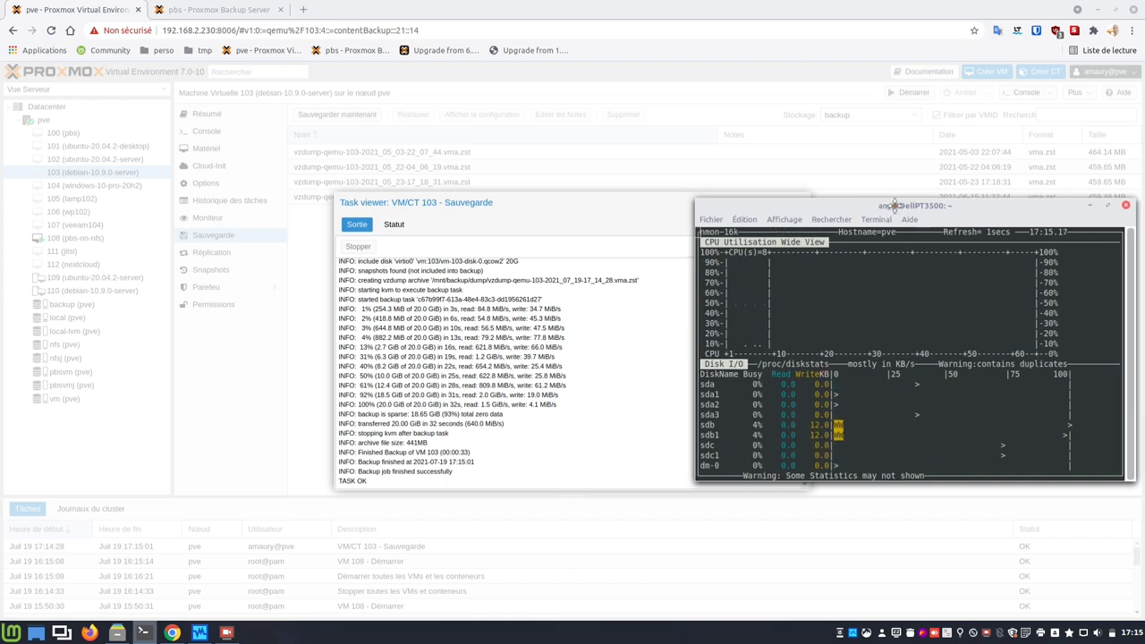
key("alt+F9")
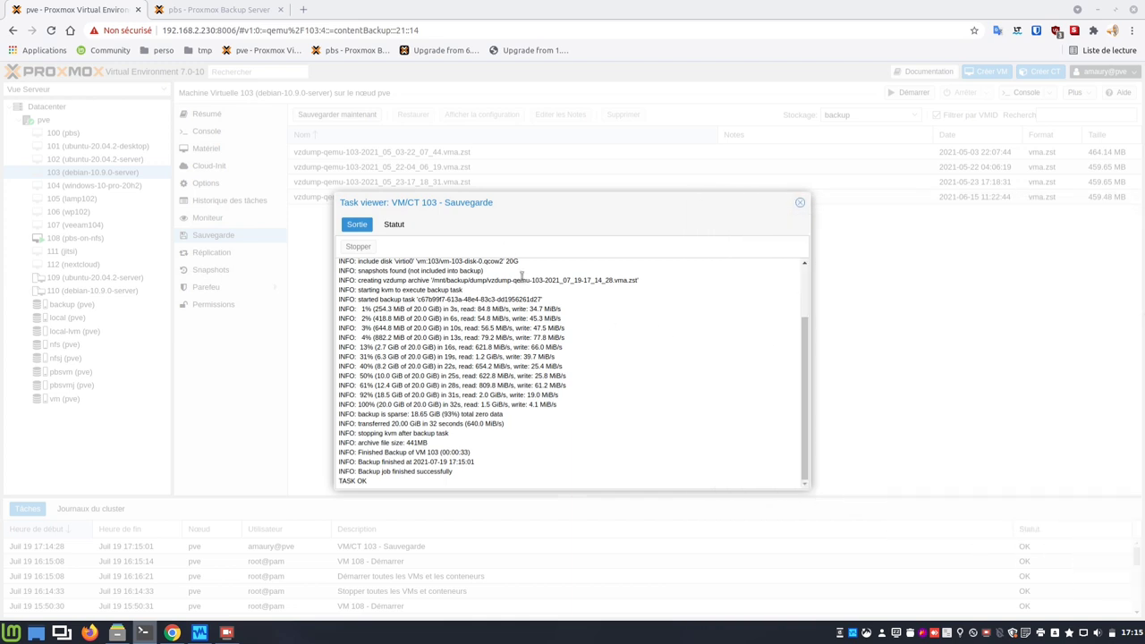
left_click(801, 203)
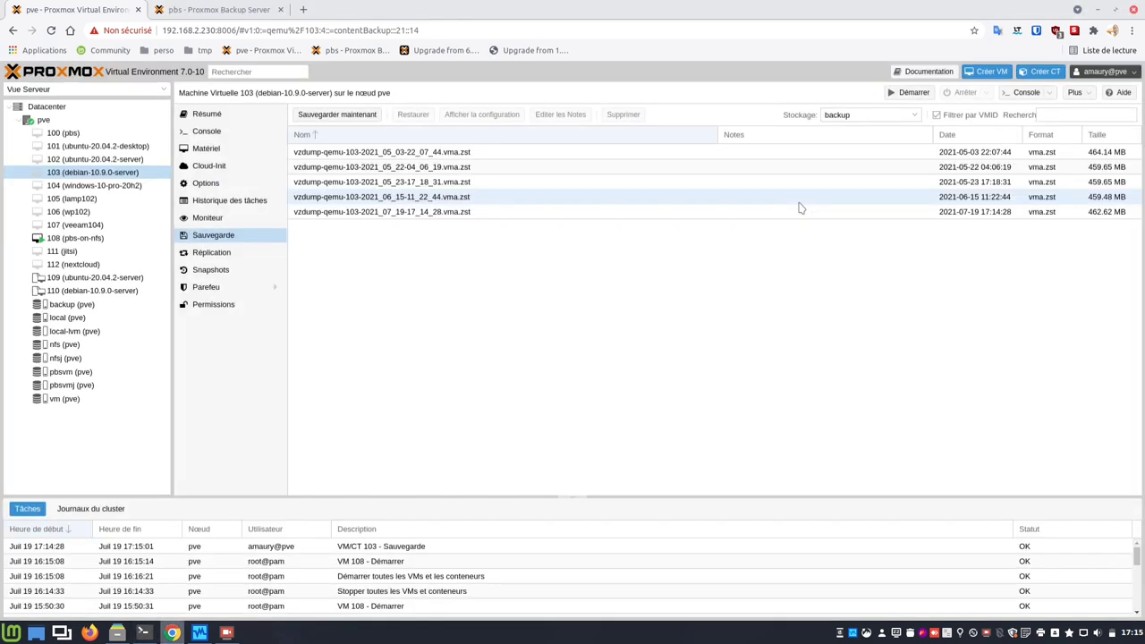
Step: List virtual machine 103's backups in the pbsvm storage, and expand vm/103 in the backup datastore on Proxmox Backup Server
left_click(915, 114)
left_click(889, 210)
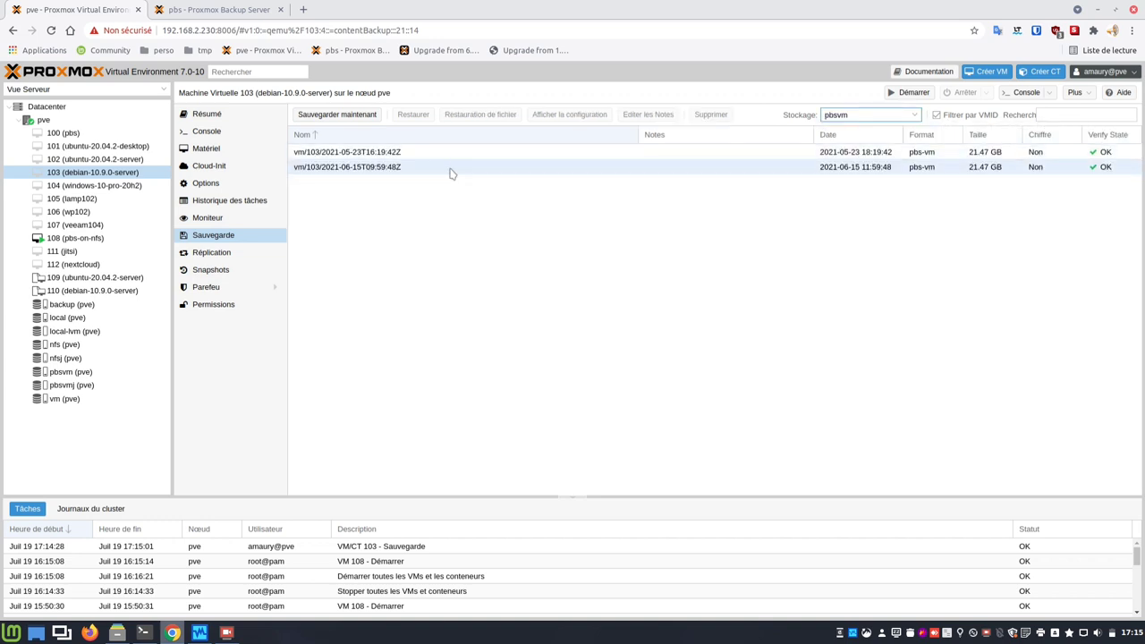
left_click(224, 11)
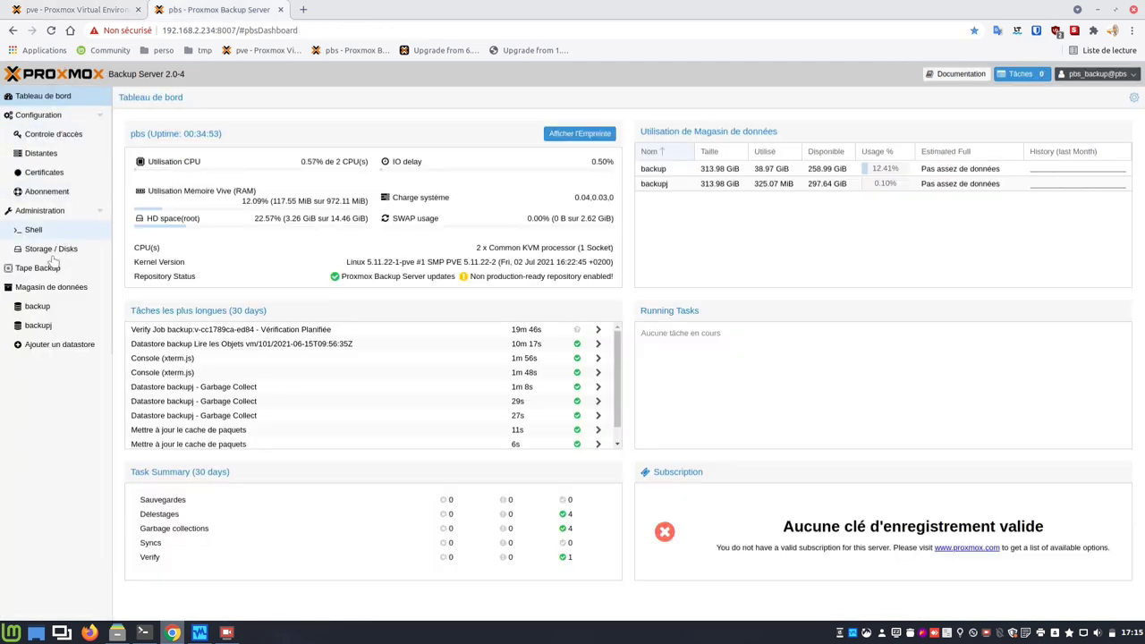
left_click(39, 306)
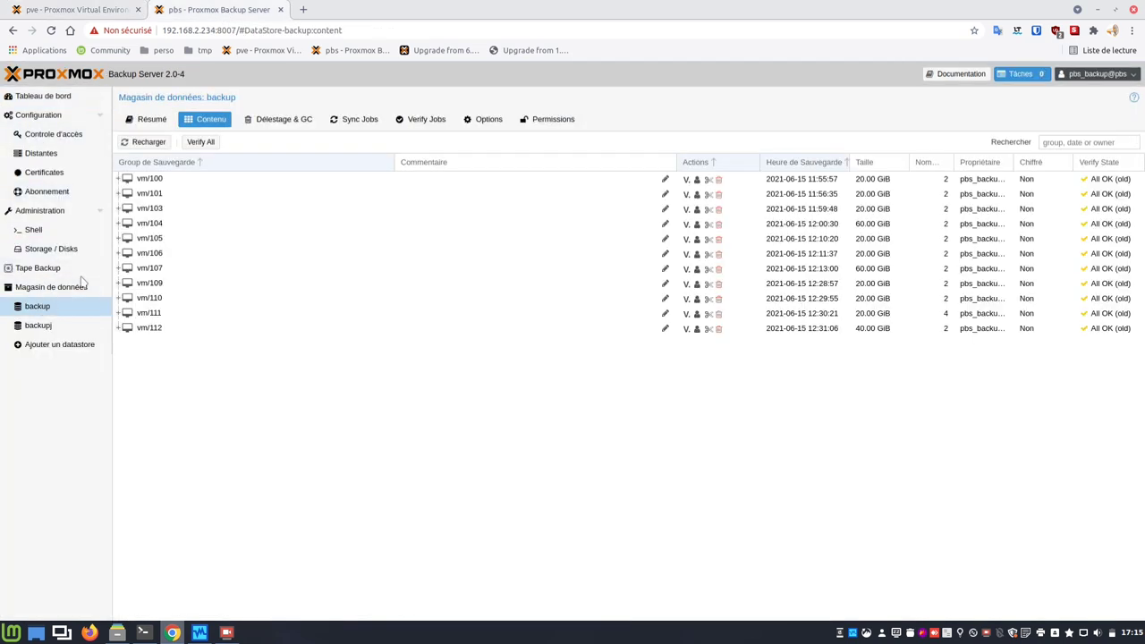
left_click(118, 208)
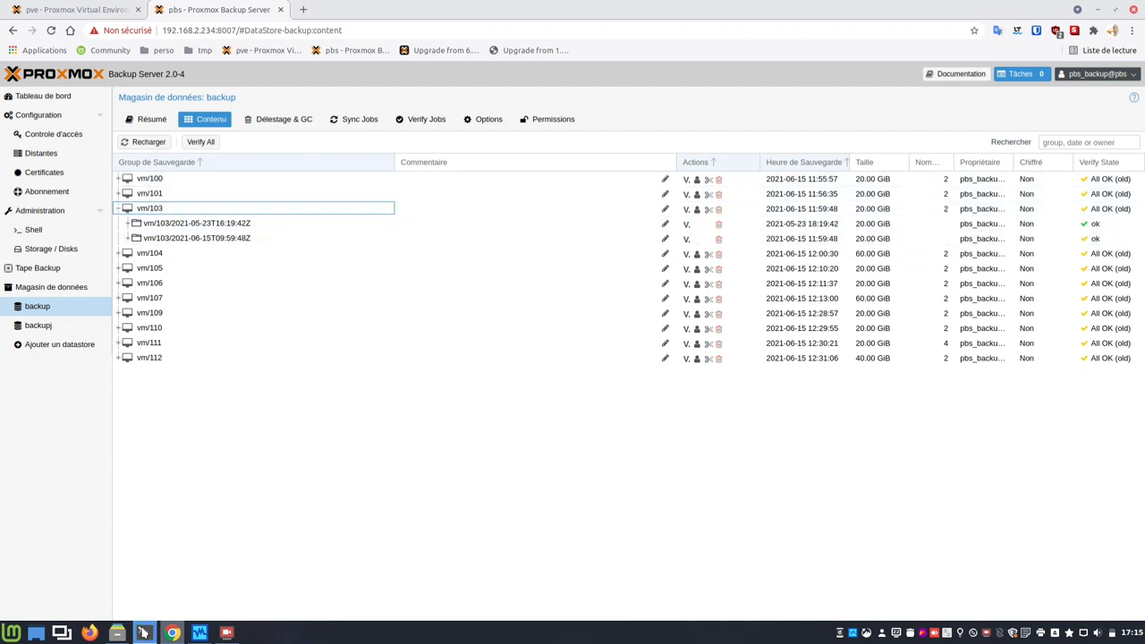
right_click(143, 632)
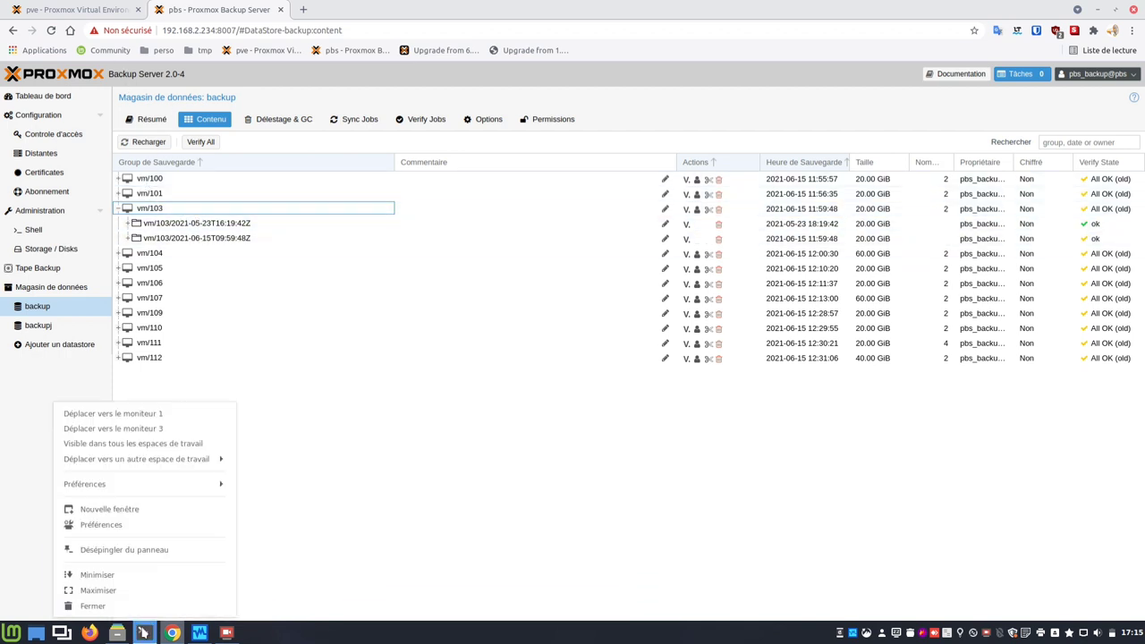
left_click(143, 511)
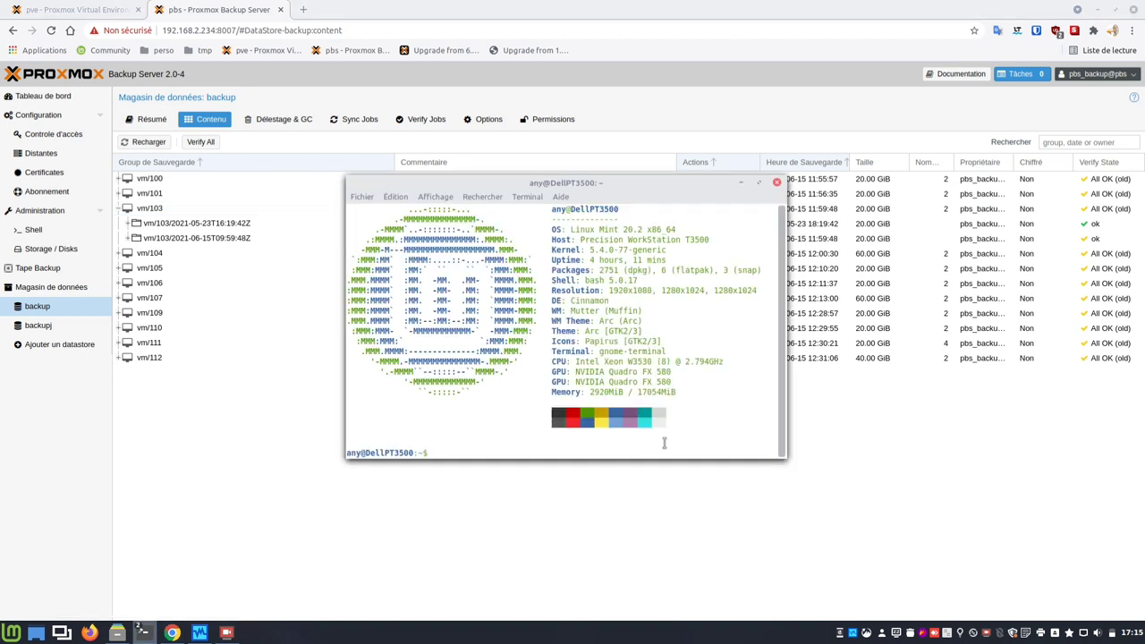
type("ssh @root")
key("BackSpace")
key("BackSpace")
key("BackSpace")
type("oot@192.168.2.234")
key("Return")
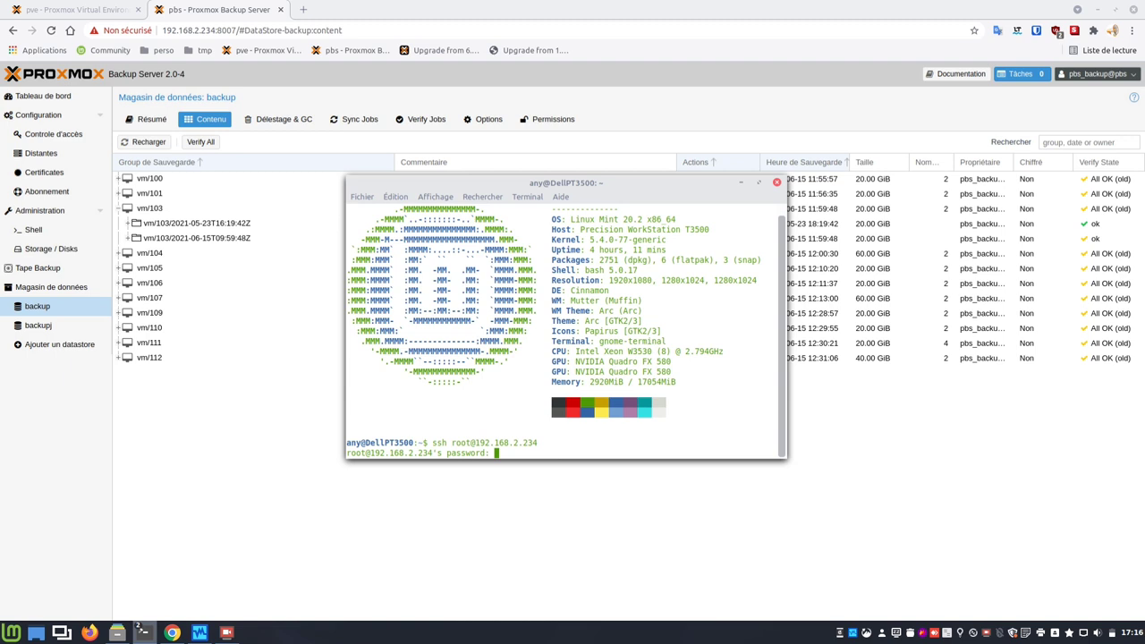
key("Return")
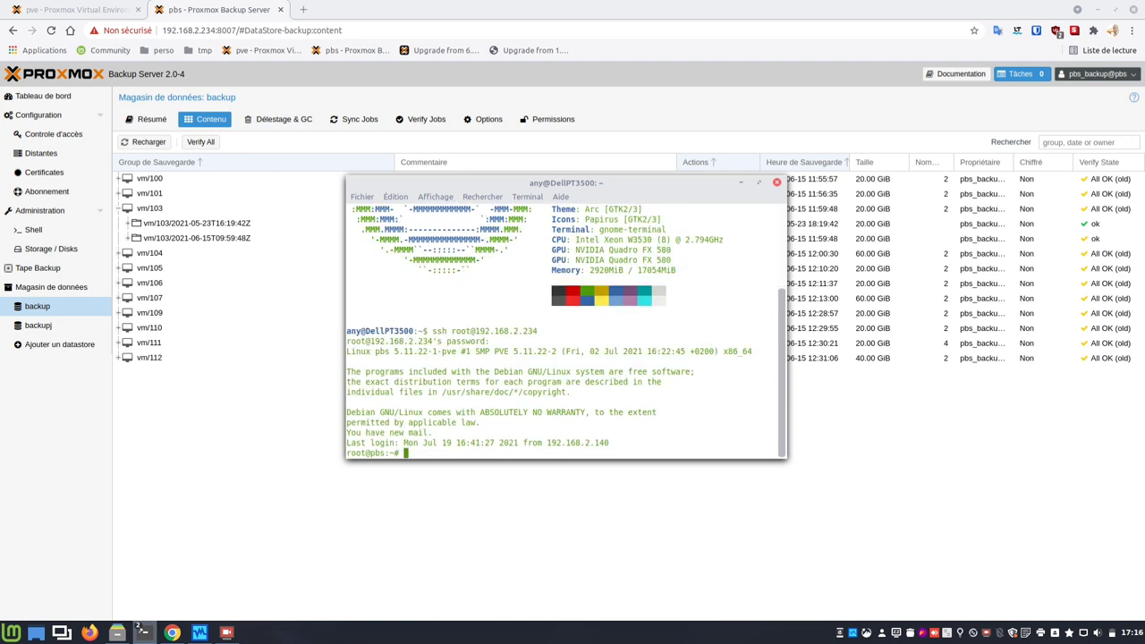
Step: Run nmon on the backup server with wide CPU and disk statistics, and minimize the terminal window
type("nmon")
key("Return")
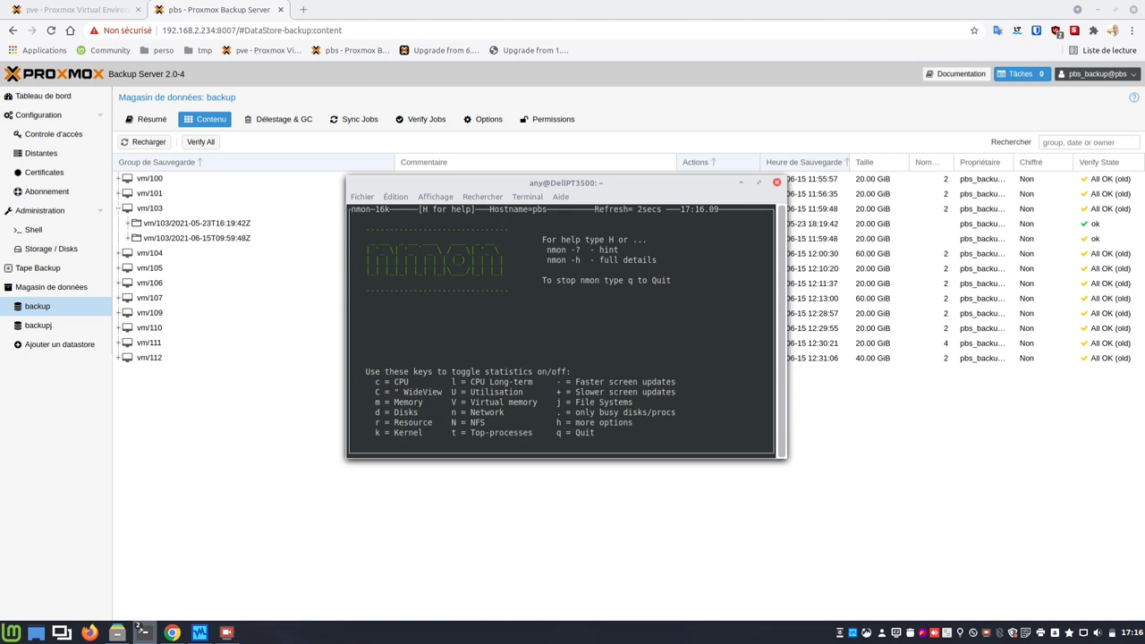
key("l")
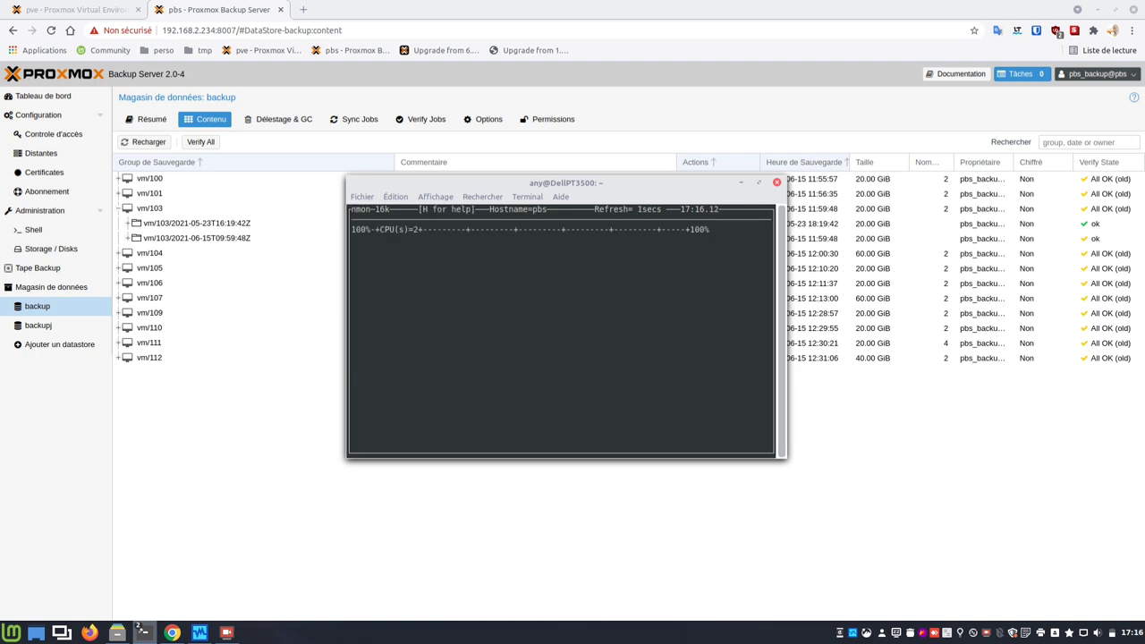
key("d")
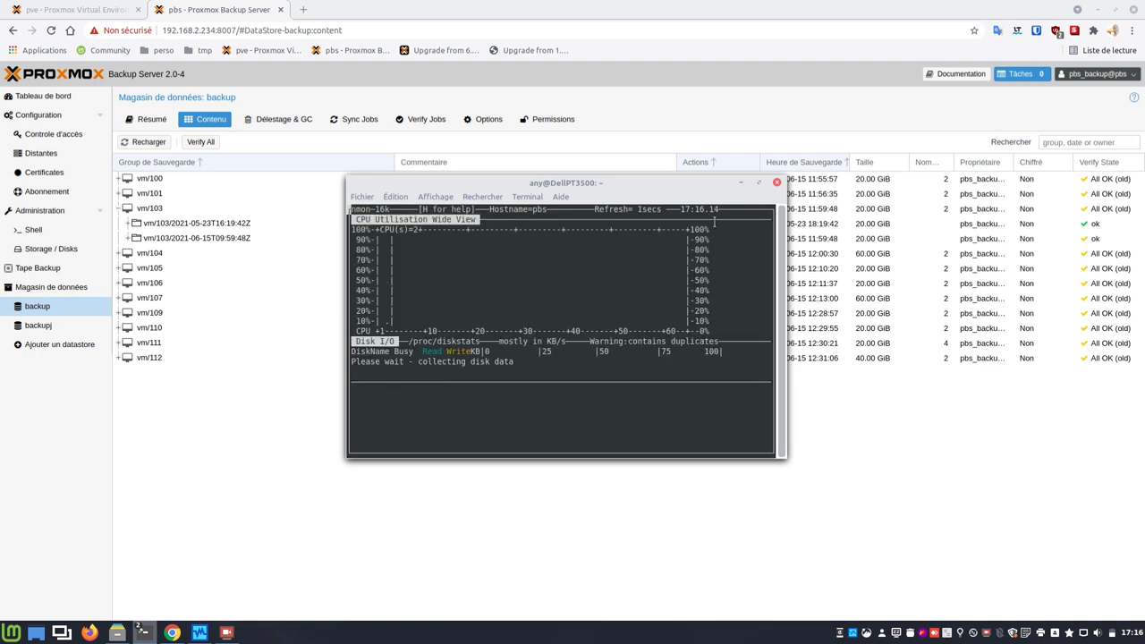
left_click_drag(594, 187, 750, 209)
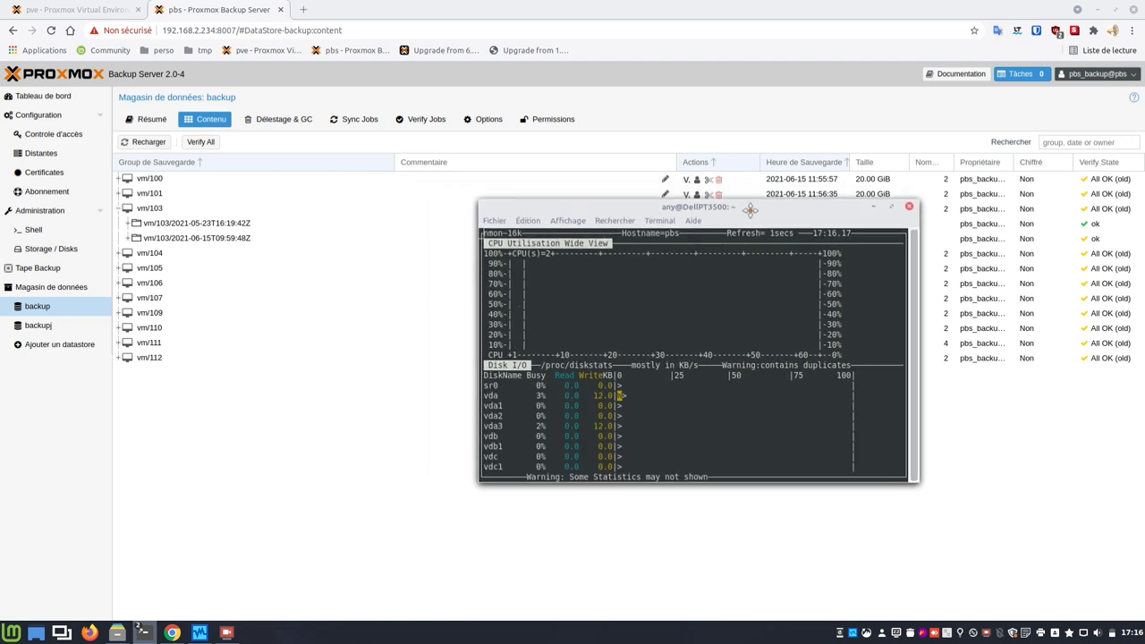
left_click(873, 206)
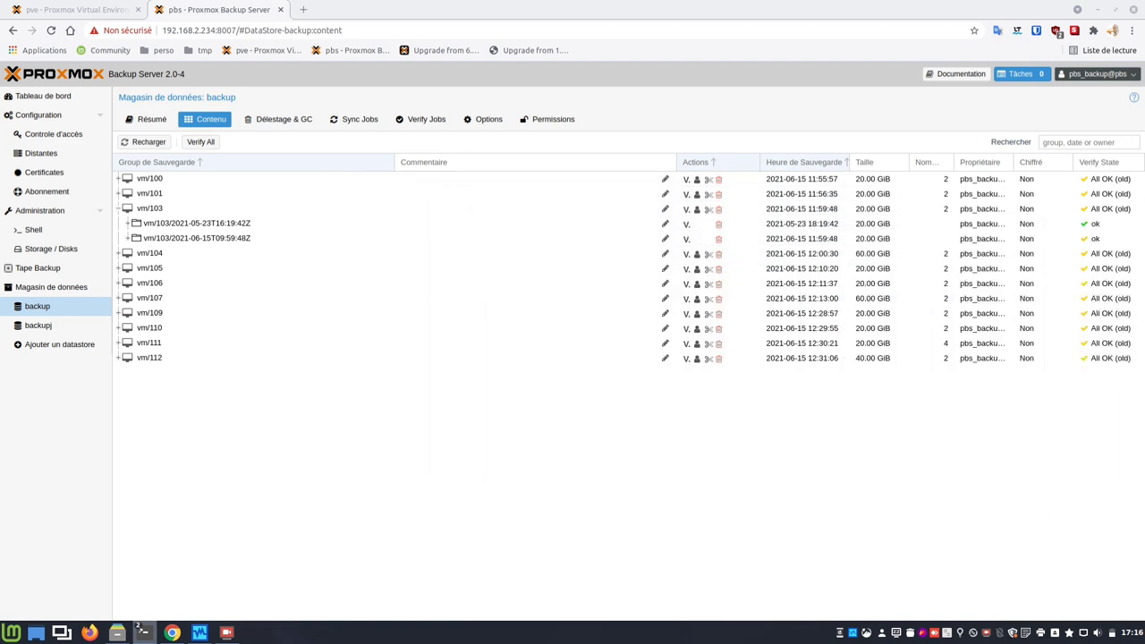
Step: Compare virtual machine 101's backups in the Proxmox VE backup storage with the vm/101 snapshots in the Proxmox Backup Server datastore
left_click(99, 11)
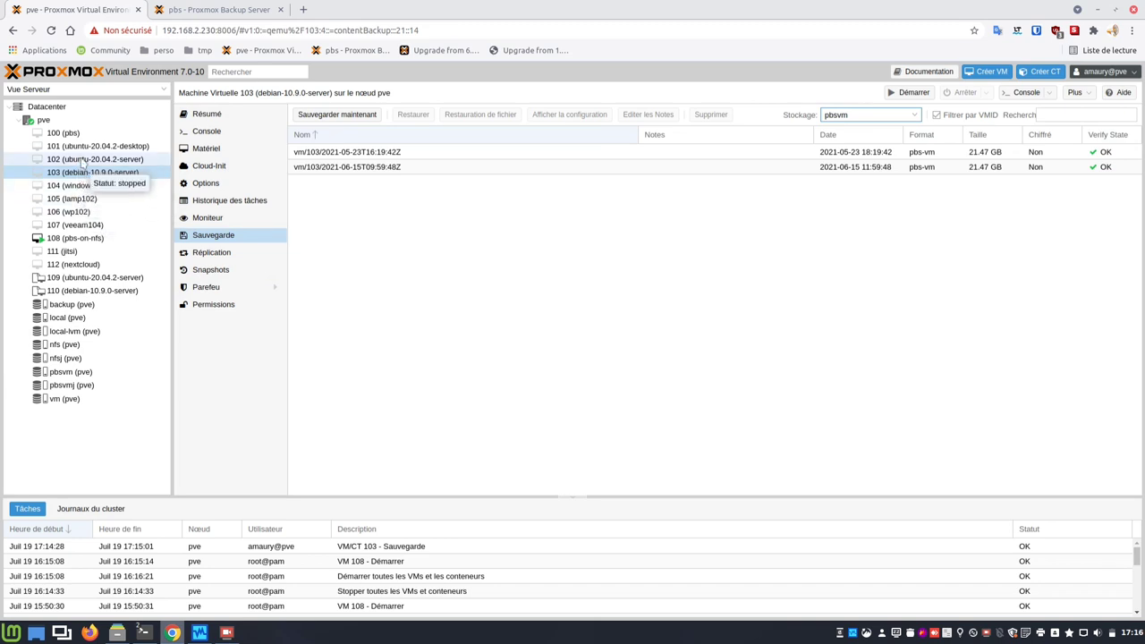
left_click(79, 148)
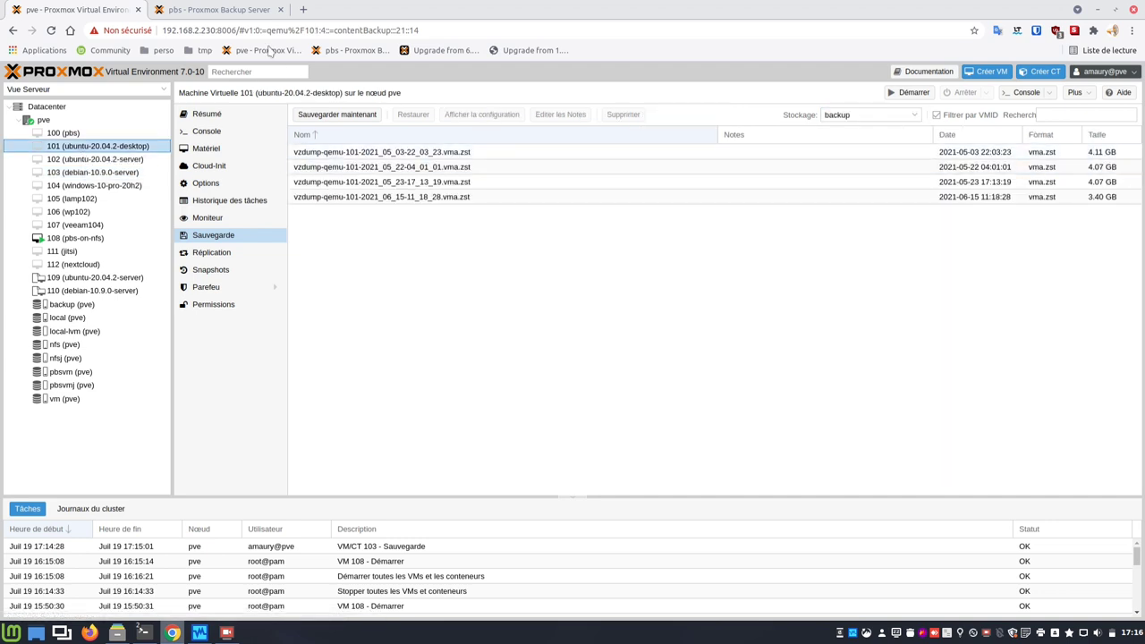
left_click(237, 13)
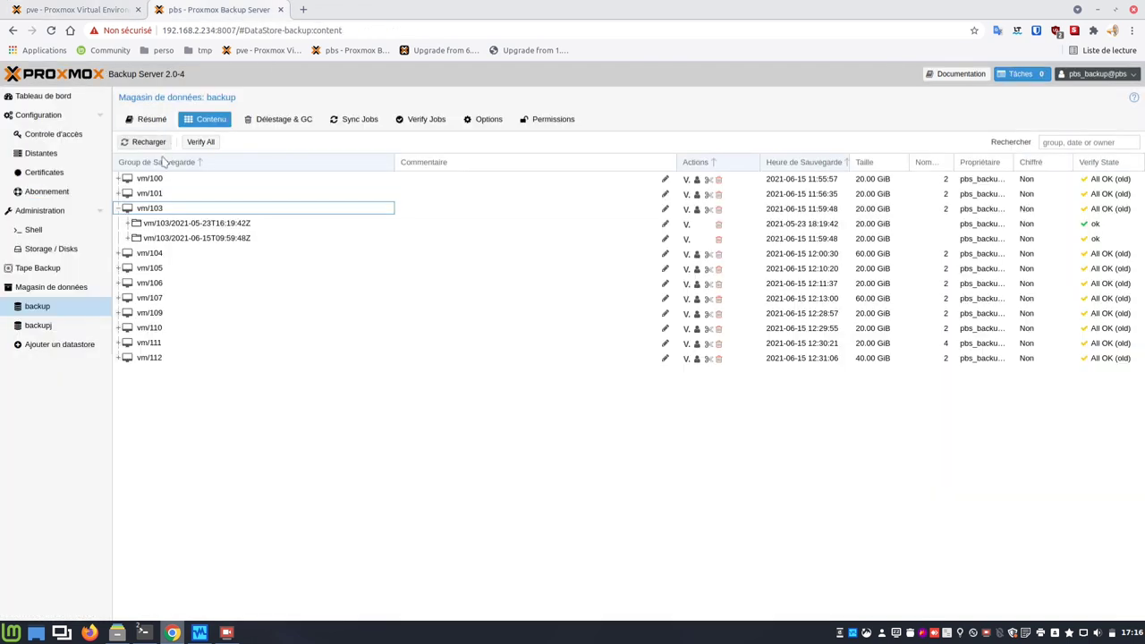
left_click(96, 15)
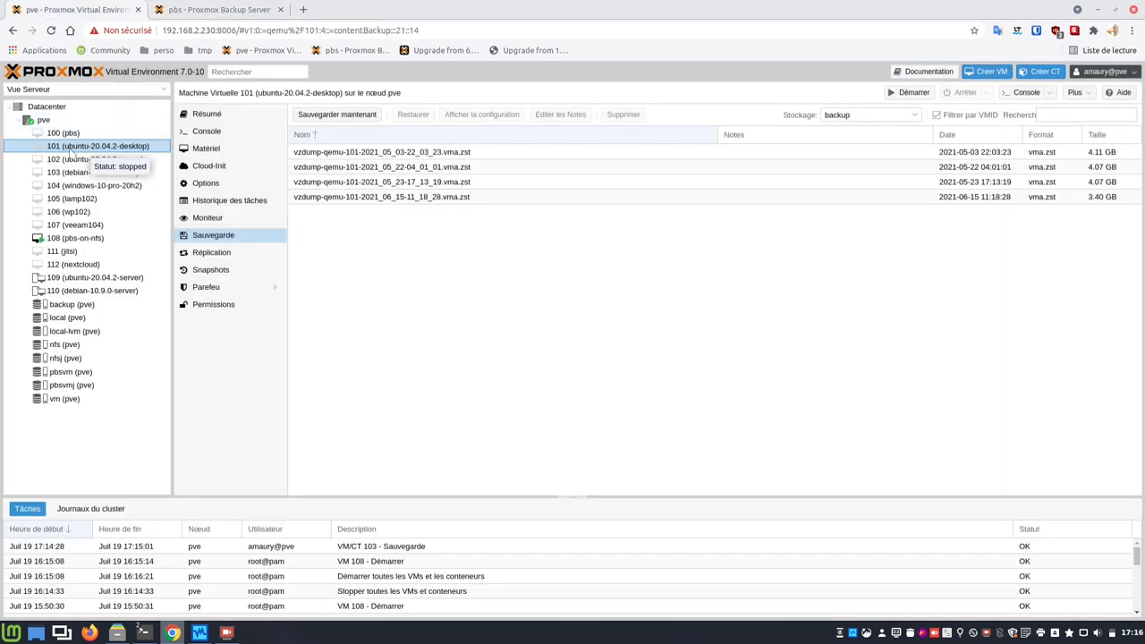
left_click(211, 13)
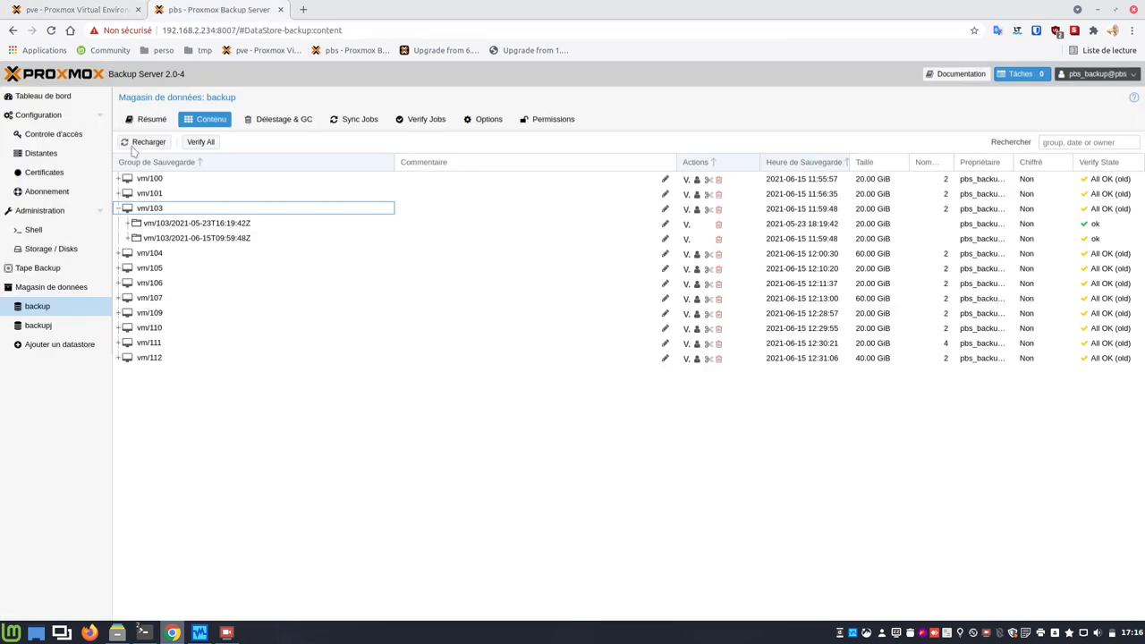
left_click(118, 208)
left_click(118, 193)
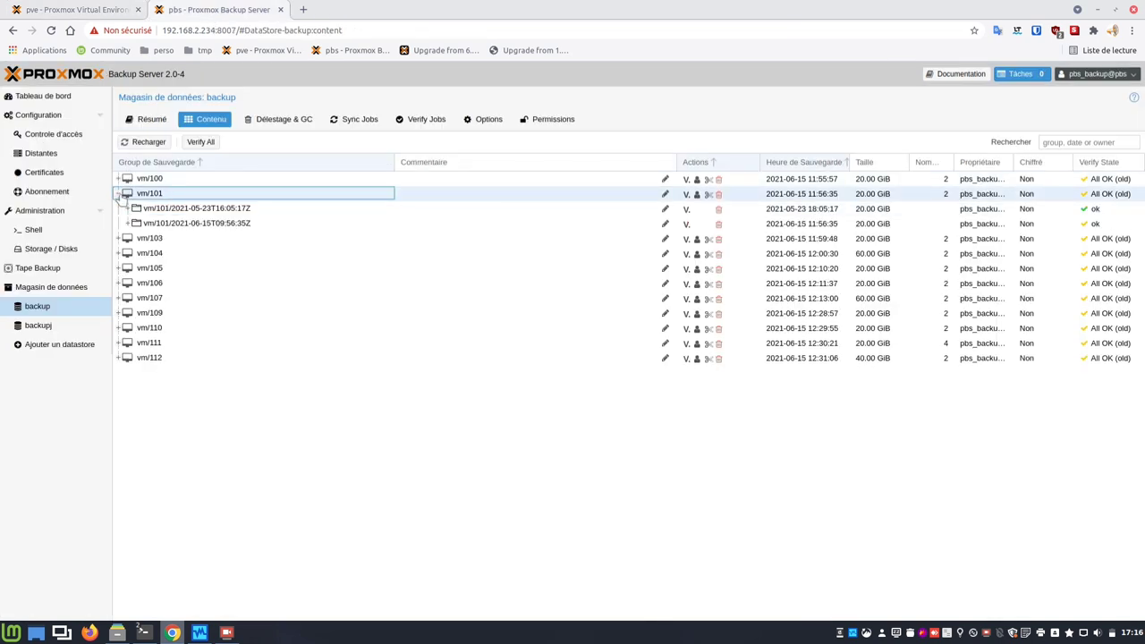
left_click(96, 12)
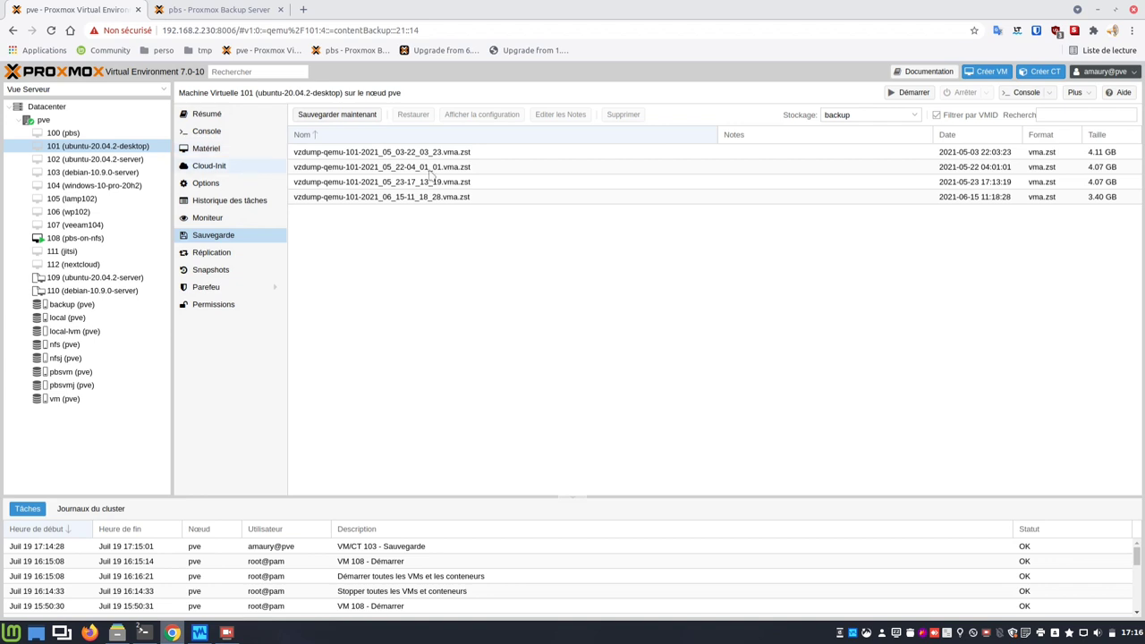
Step: List virtual machine 101's backups in the pbsvm storage and start the virtual machine
left_click(914, 115)
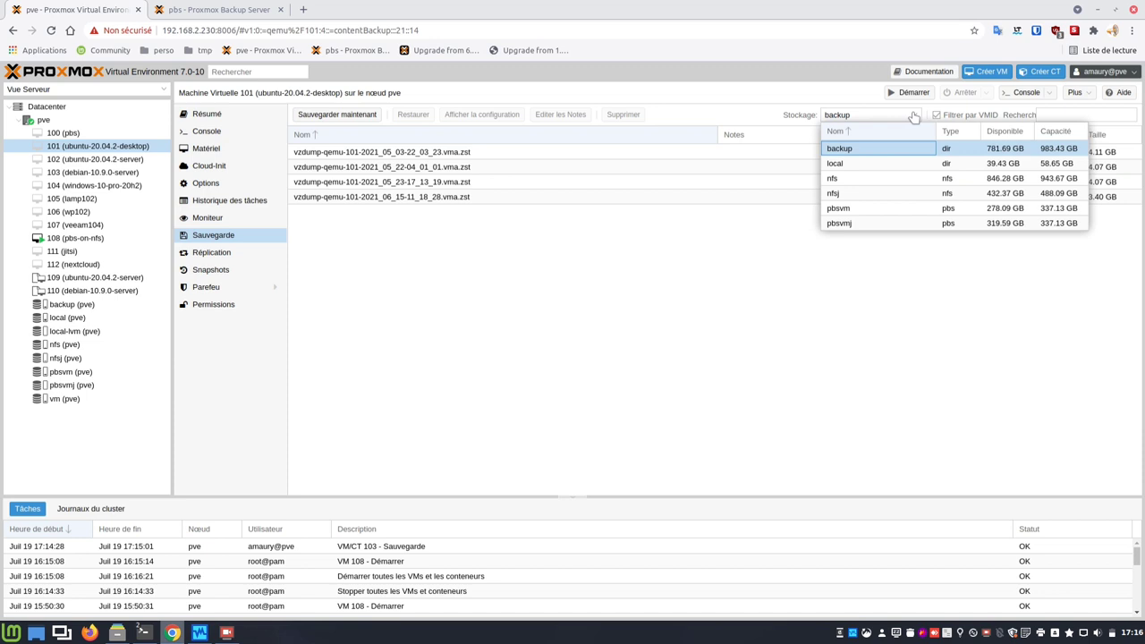
left_click(911, 209)
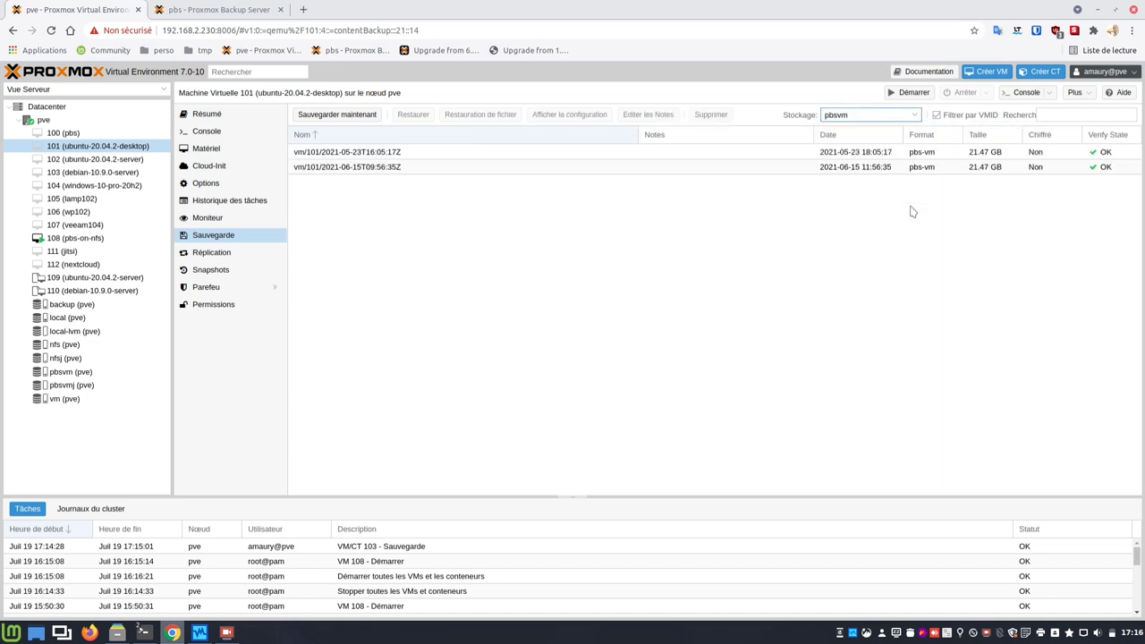
left_click(910, 98)
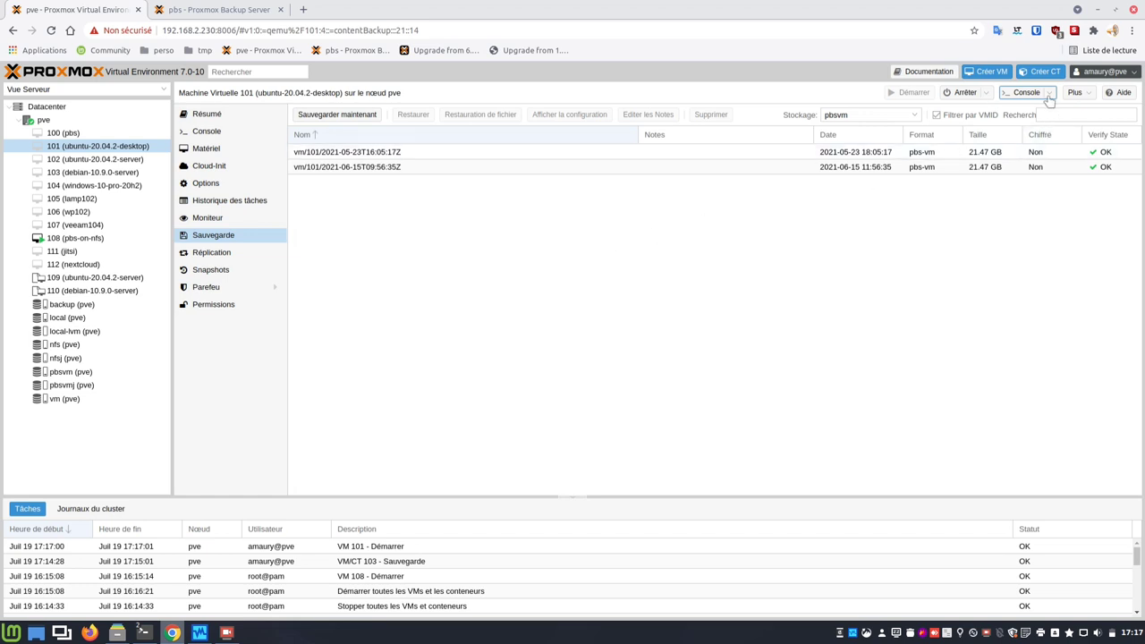
Step: Save virtual machine 101's console file pve-spice.vv, open it in Remote Viewer, and minimize the viewer at the Ubuntu desktop
left_click(1027, 95)
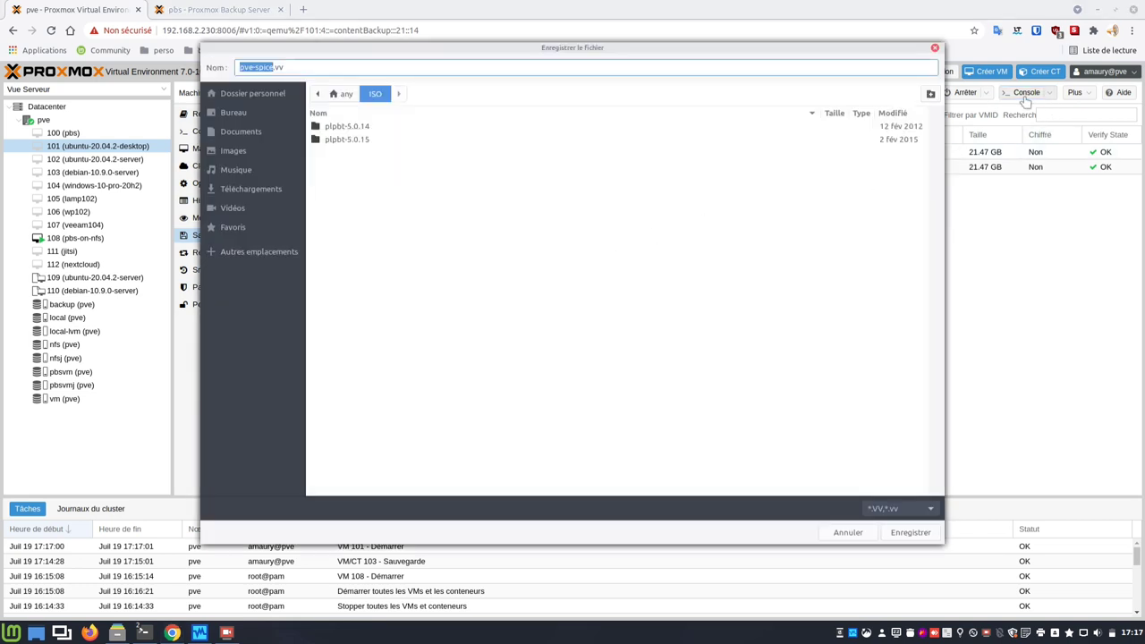
left_click(895, 537)
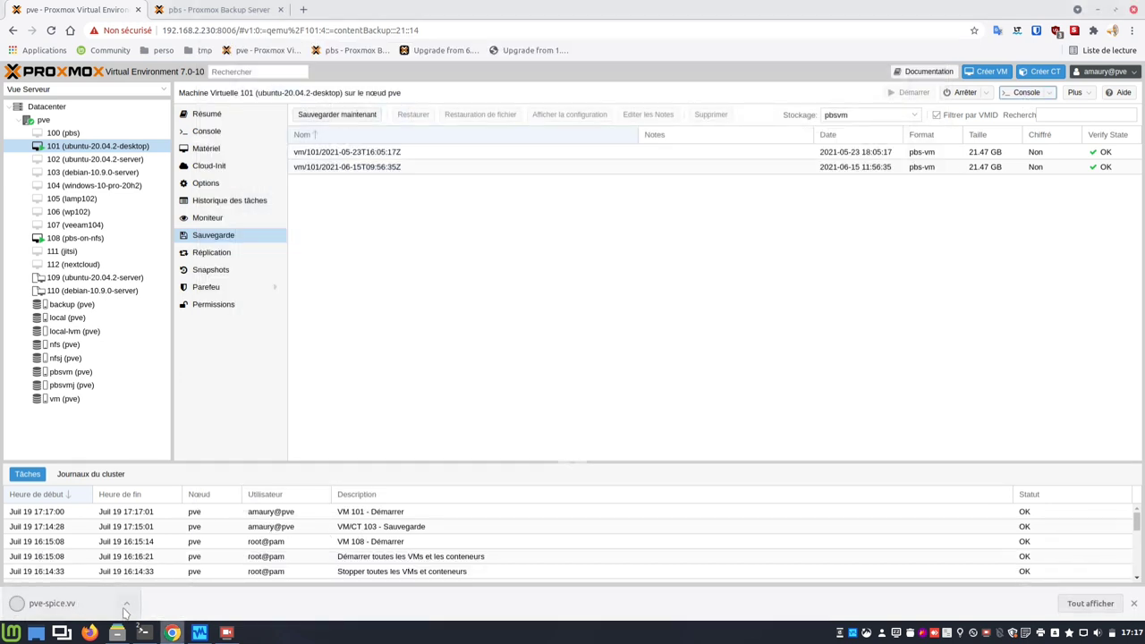
left_click(126, 606)
left_click(152, 529)
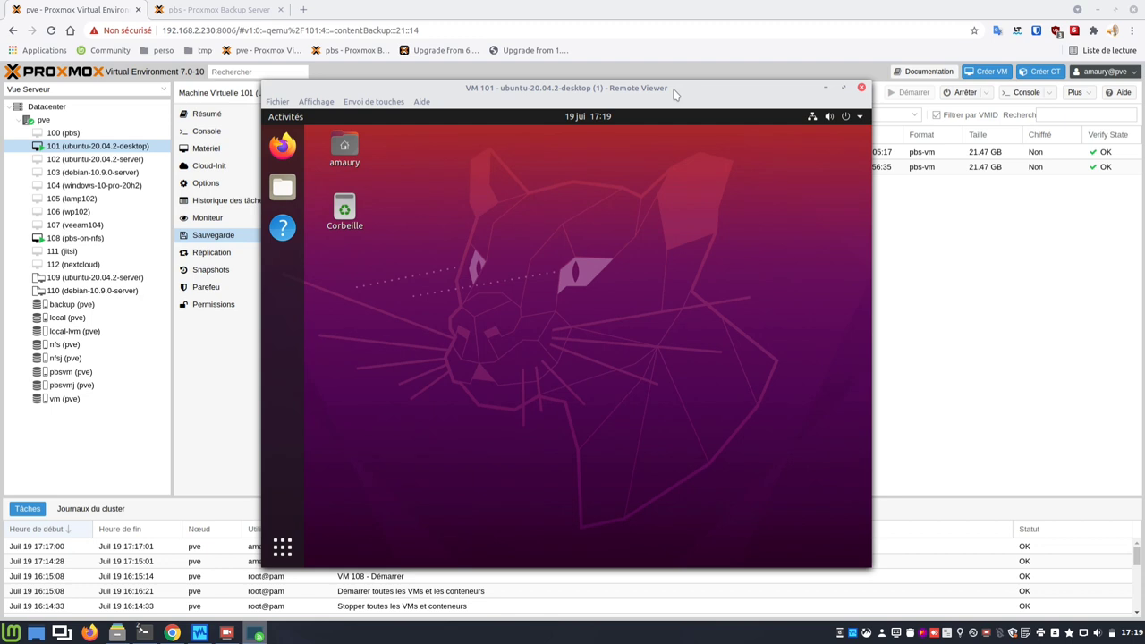
left_click(704, 16)
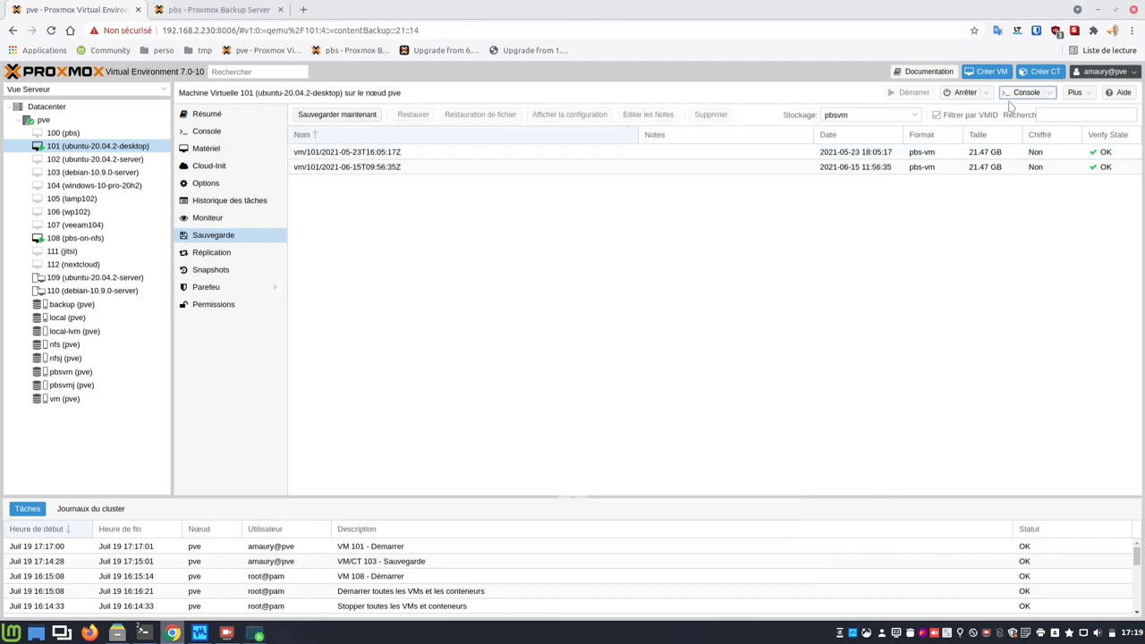
Step: Start a Snapshot-mode backup of virtual machine 101 to pbsvm, and place the pve and pbs nmon terminals beside the task log
left_click(349, 118)
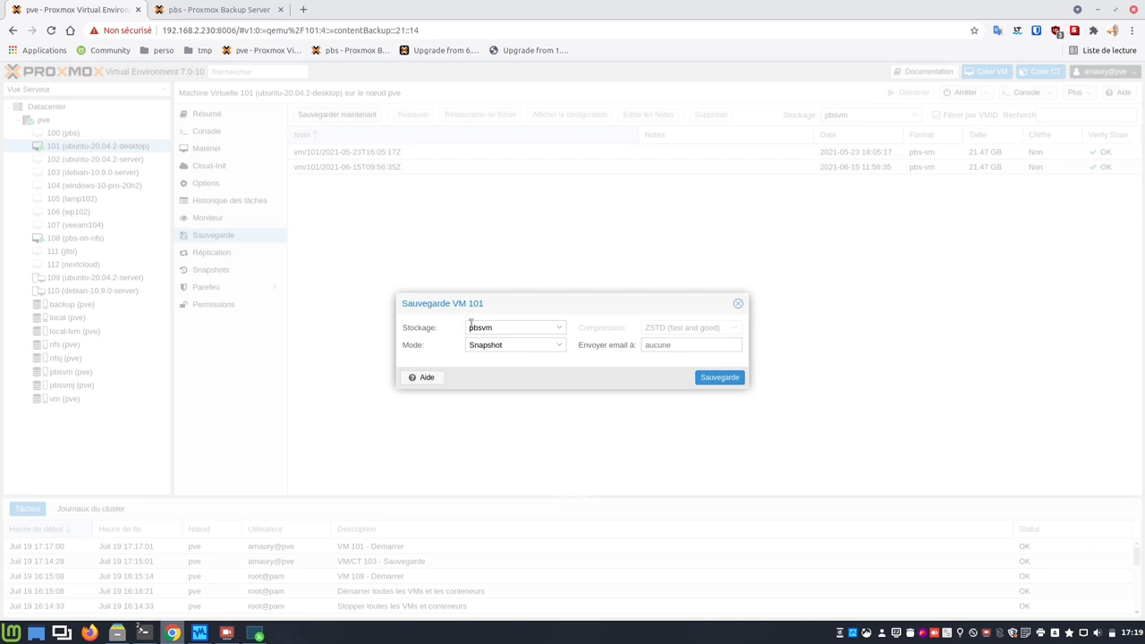
left_click(718, 378)
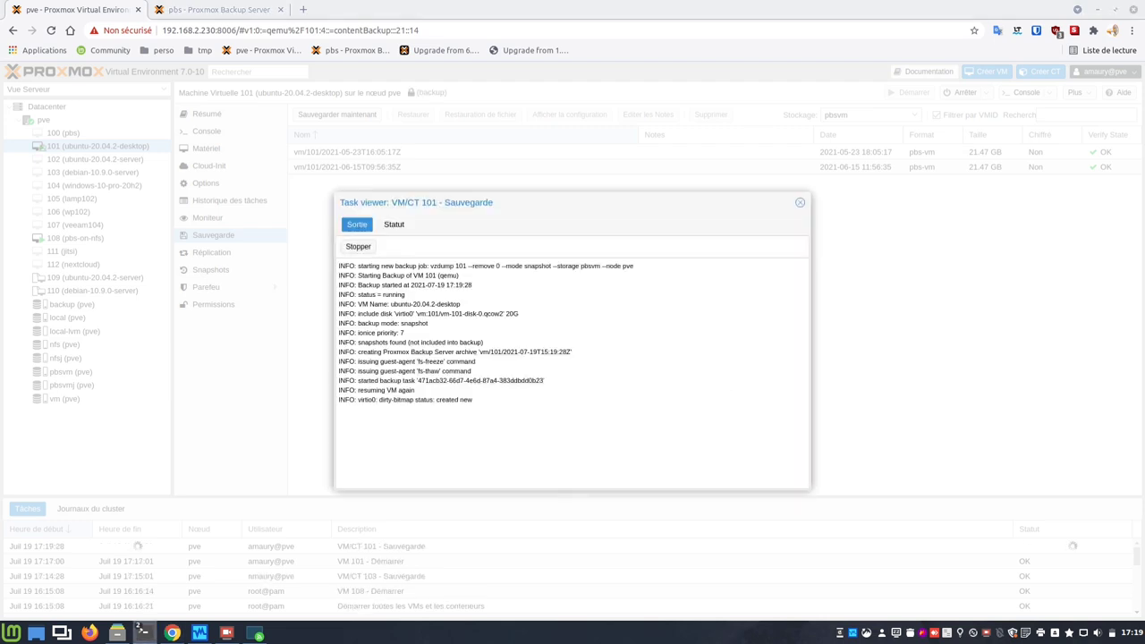
left_click_drag(1144, 340, 967, 60)
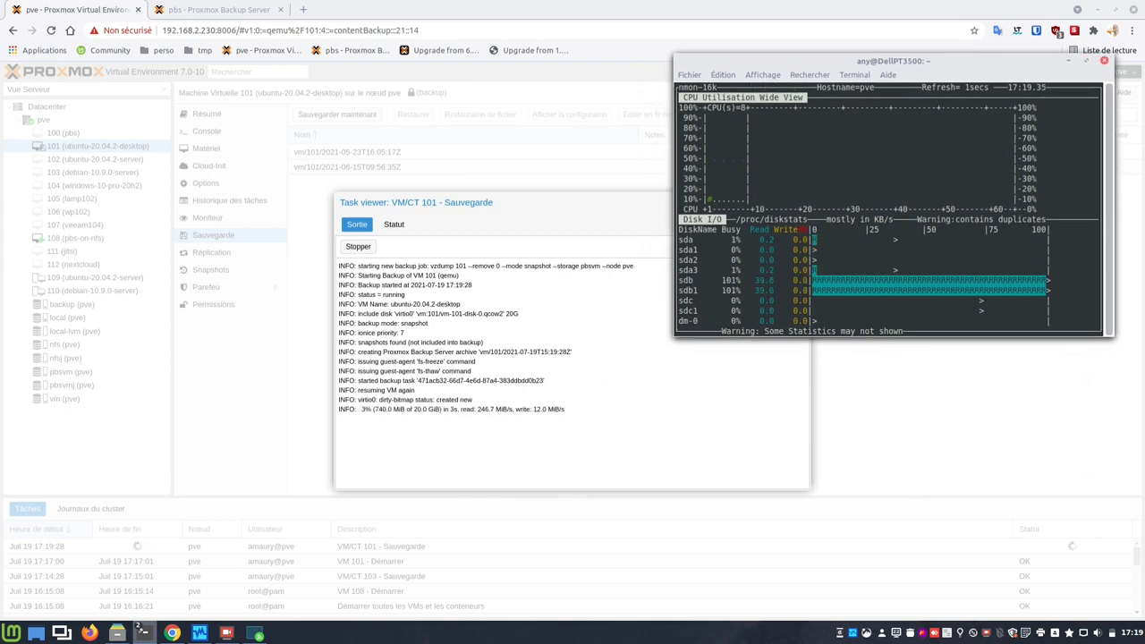
left_click_drag(1143, 186, 472, 287)
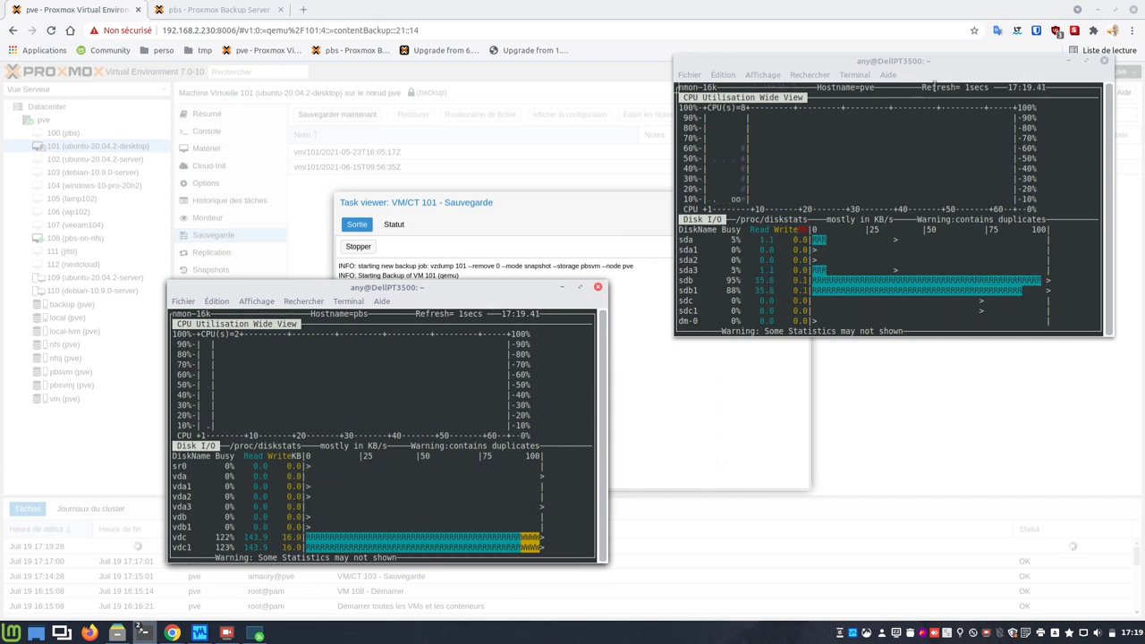
left_click_drag(895, 60, 911, 28)
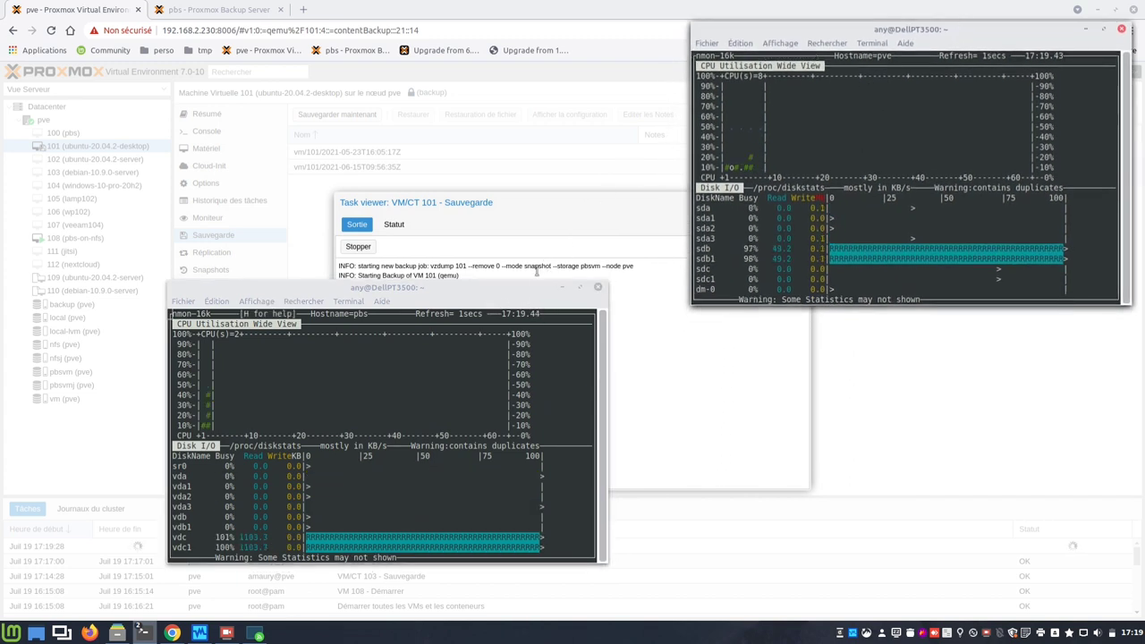
left_click_drag(520, 291, 1048, 321)
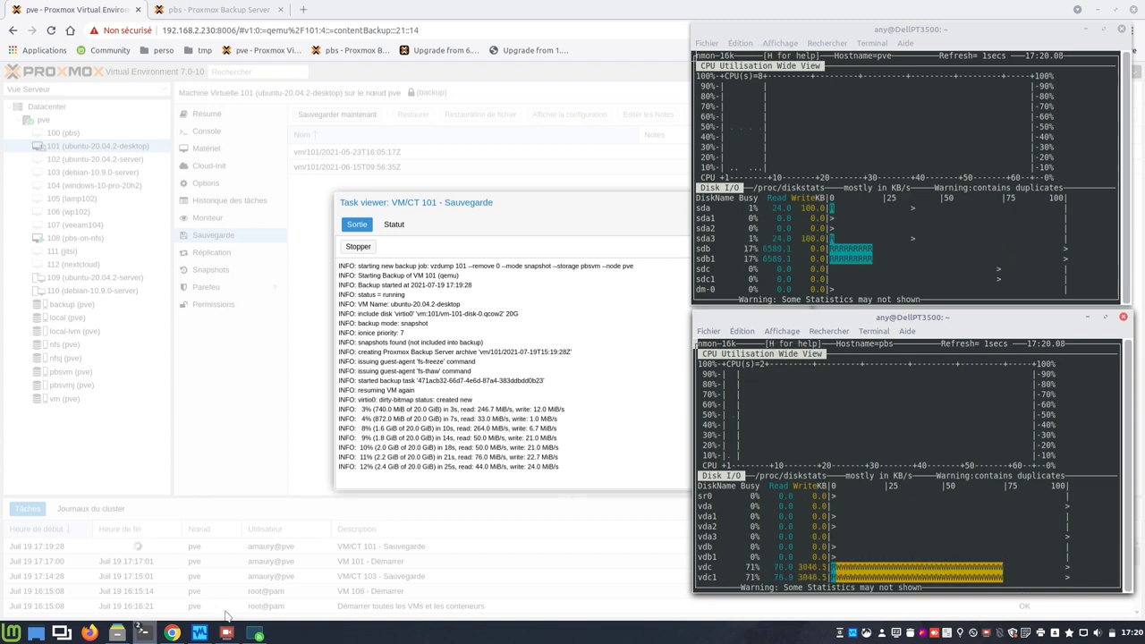
Step: Check virtual machine 101's responsiveness during the backup by repeatedly opening and closing its applications overview in Remote Viewer
left_click(255, 632)
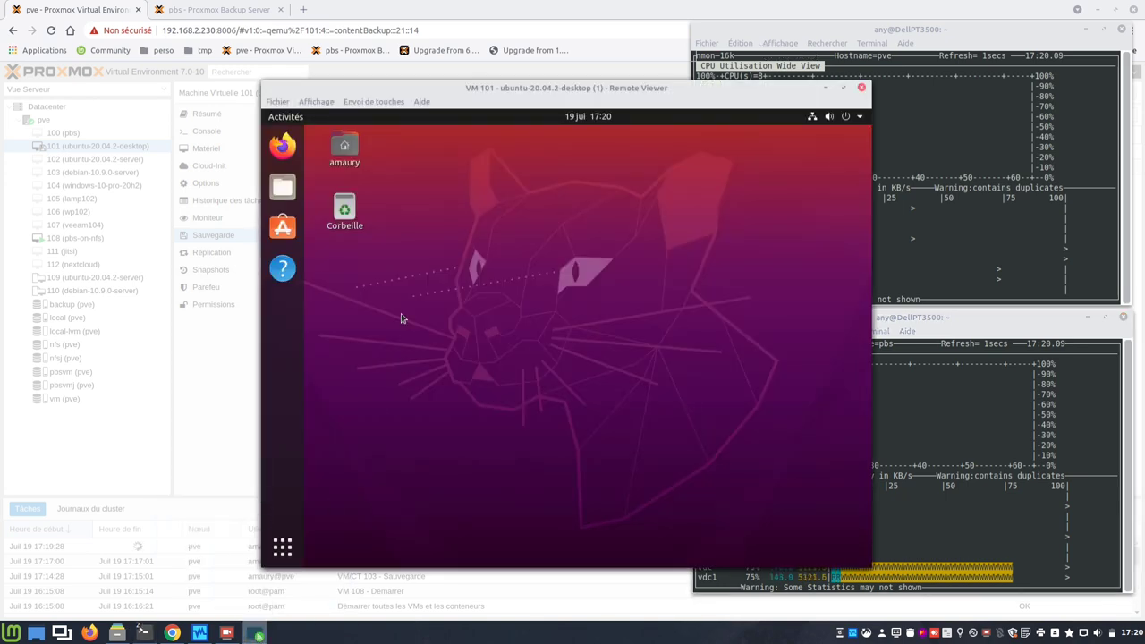
left_click(294, 555)
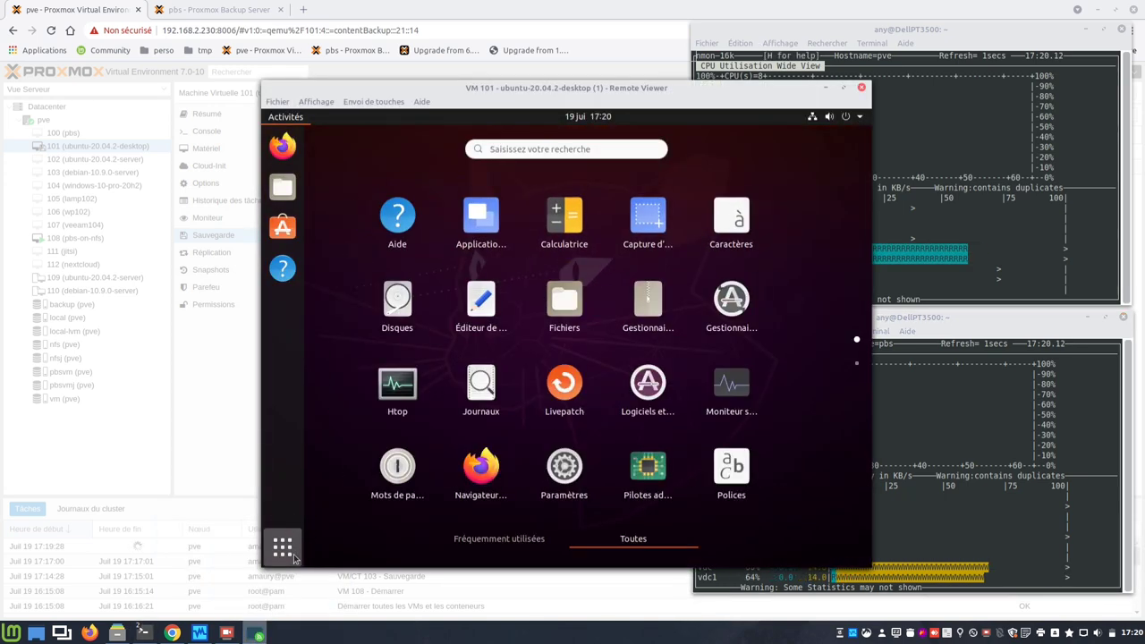
left_click(295, 555)
left_click(295, 556)
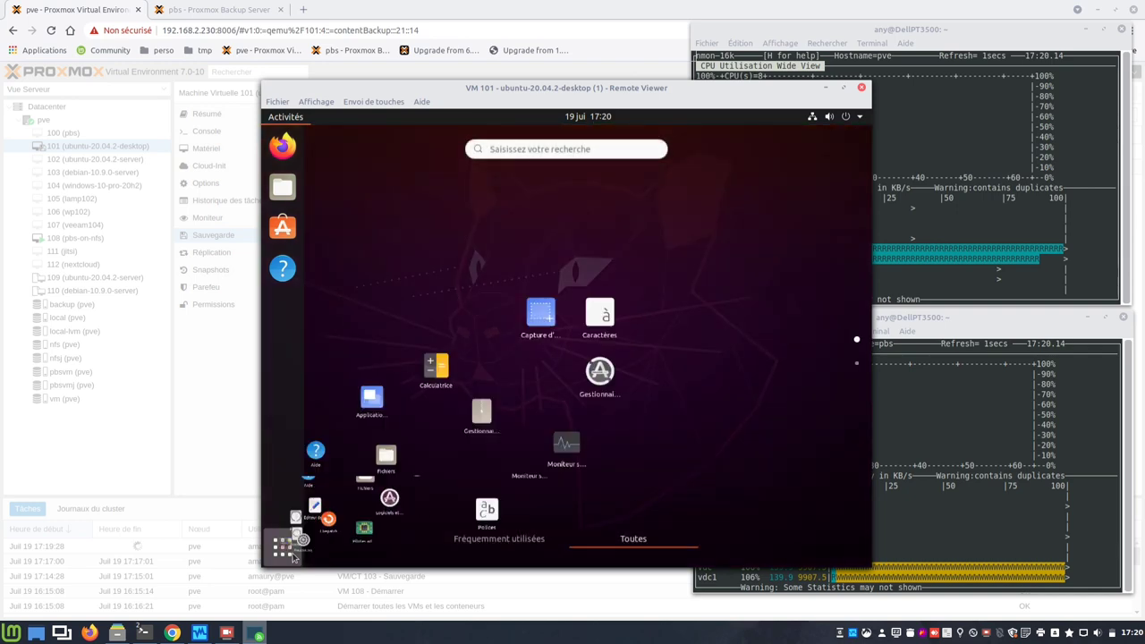
left_click(288, 553)
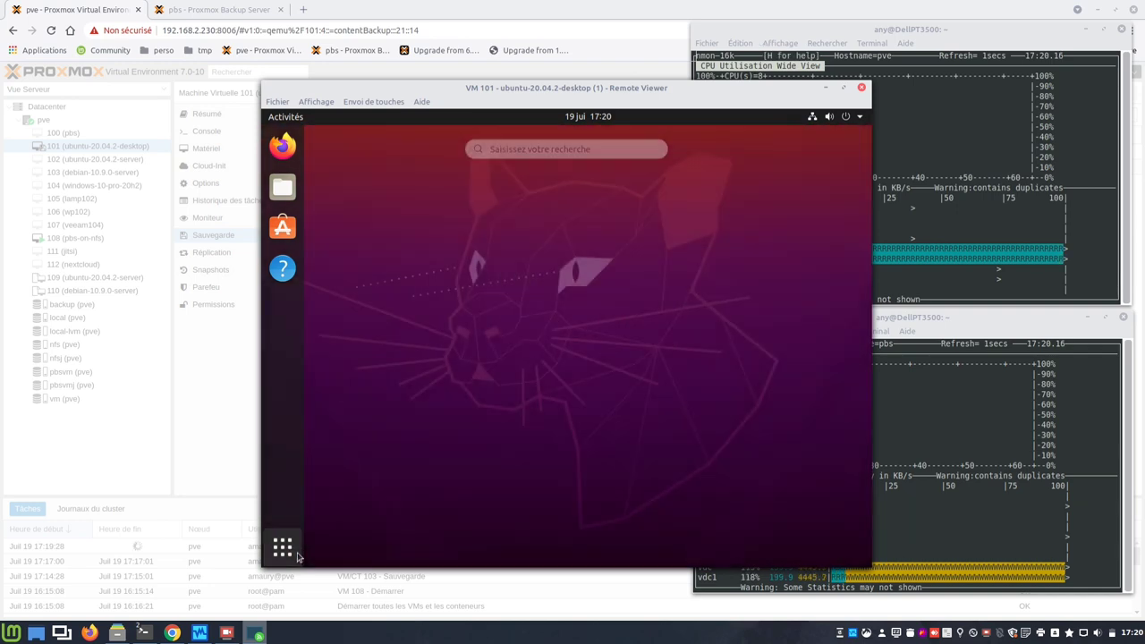
left_click(287, 552)
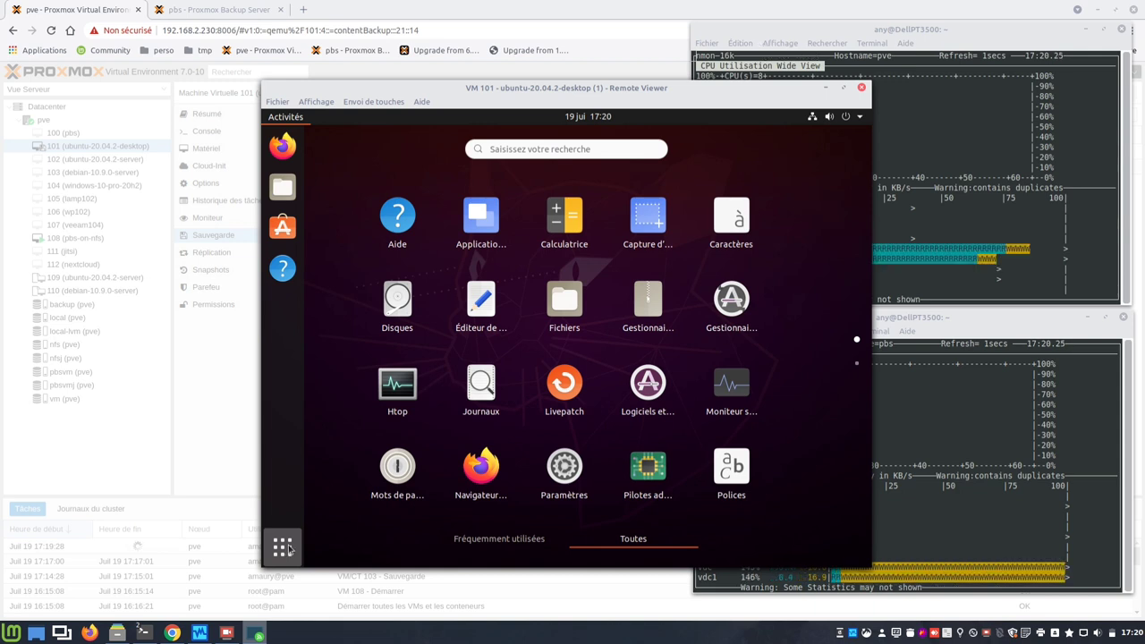
left_click(287, 548)
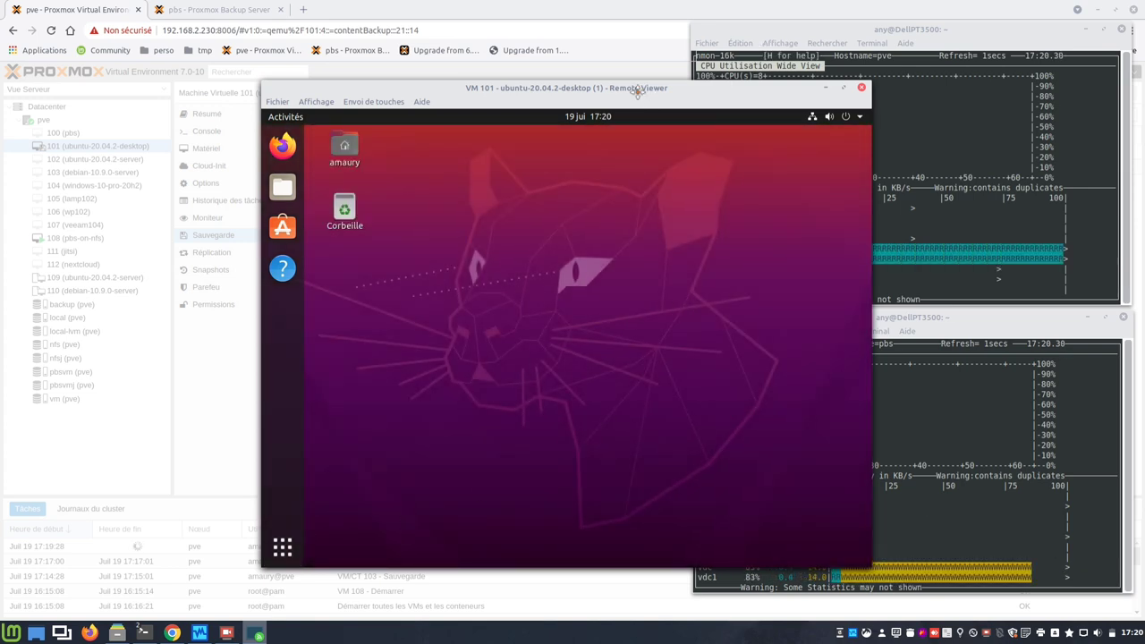
Step: Move the Remote Viewer window below the backup task log and bring it and both nmon terminals back in front of the browser
left_click_drag(636, 90, 448, 530)
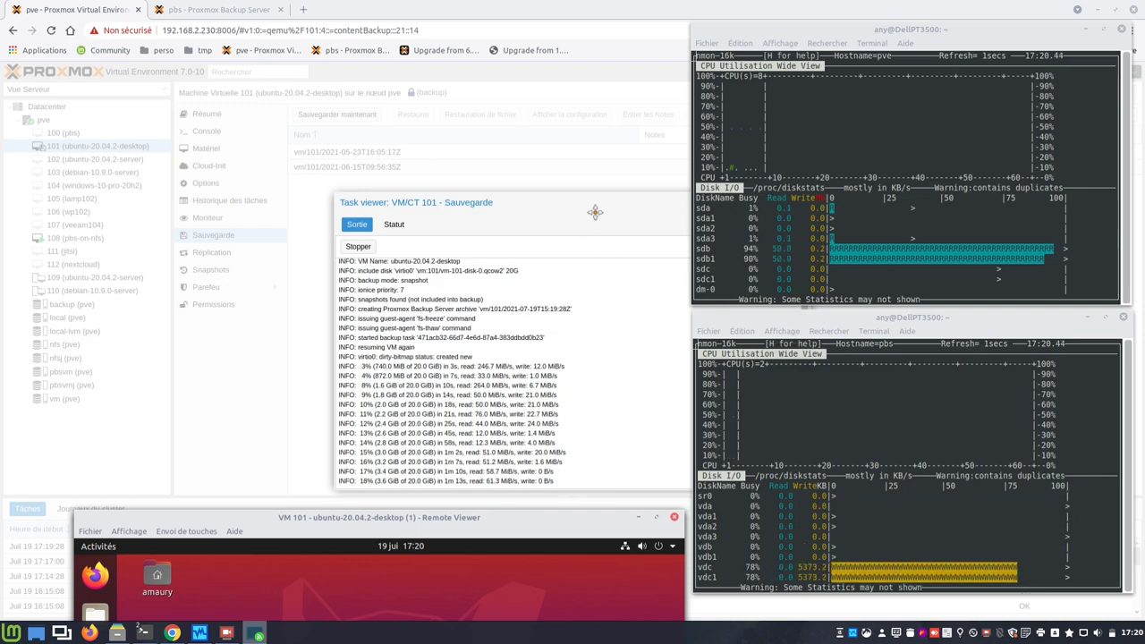
left_click(624, 276)
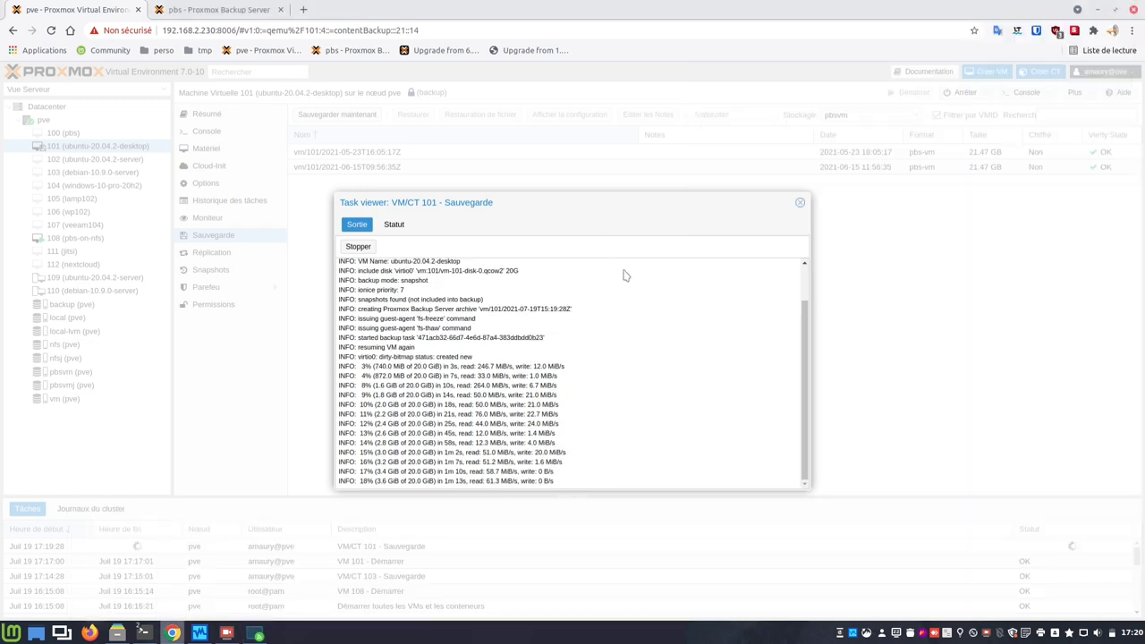
left_click(255, 633)
mouse_move(150, 633)
left_click(97, 564)
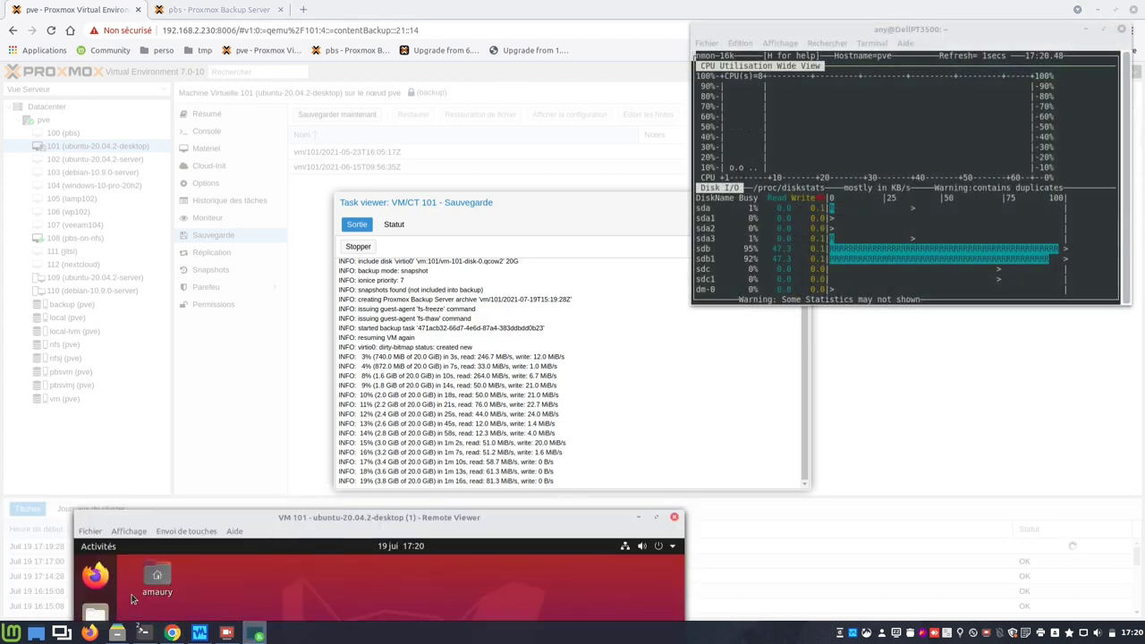
left_click(244, 564)
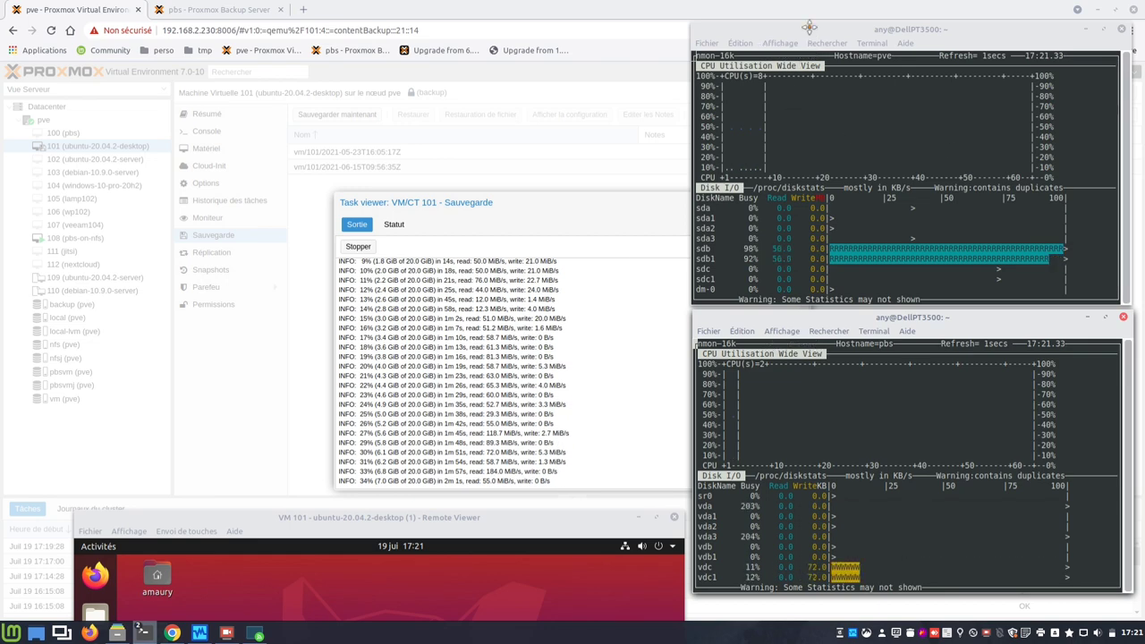
Step: Place the pve and pbs nmon terminals side by side and make both taller to show the disk totals
left_click_drag(810, 28, 195, 37)
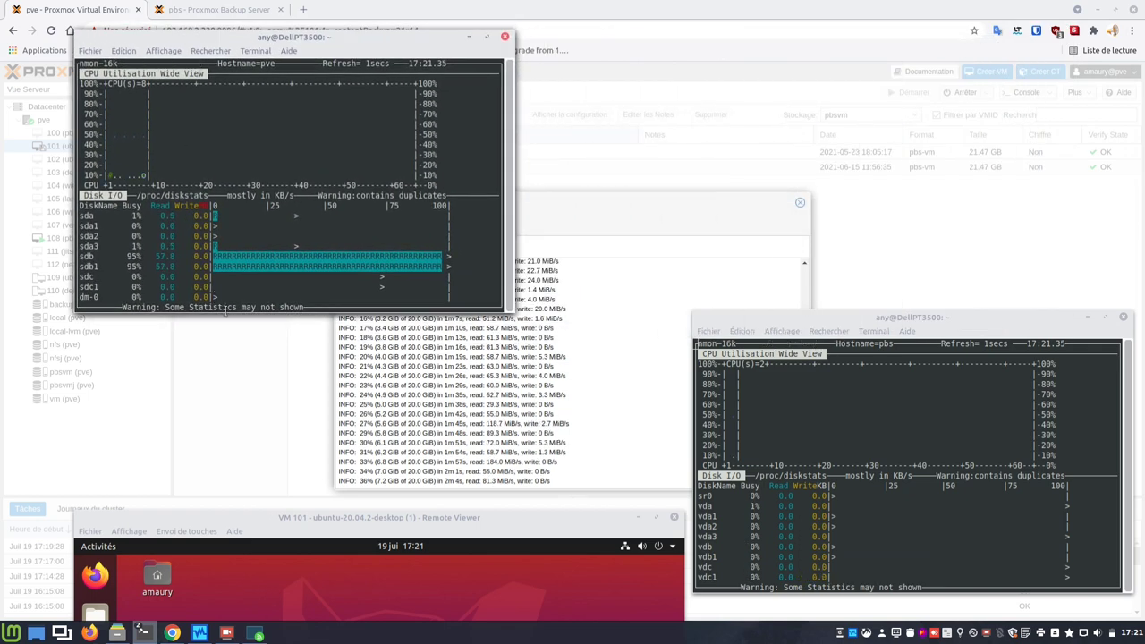
left_click_drag(218, 309, 251, 392)
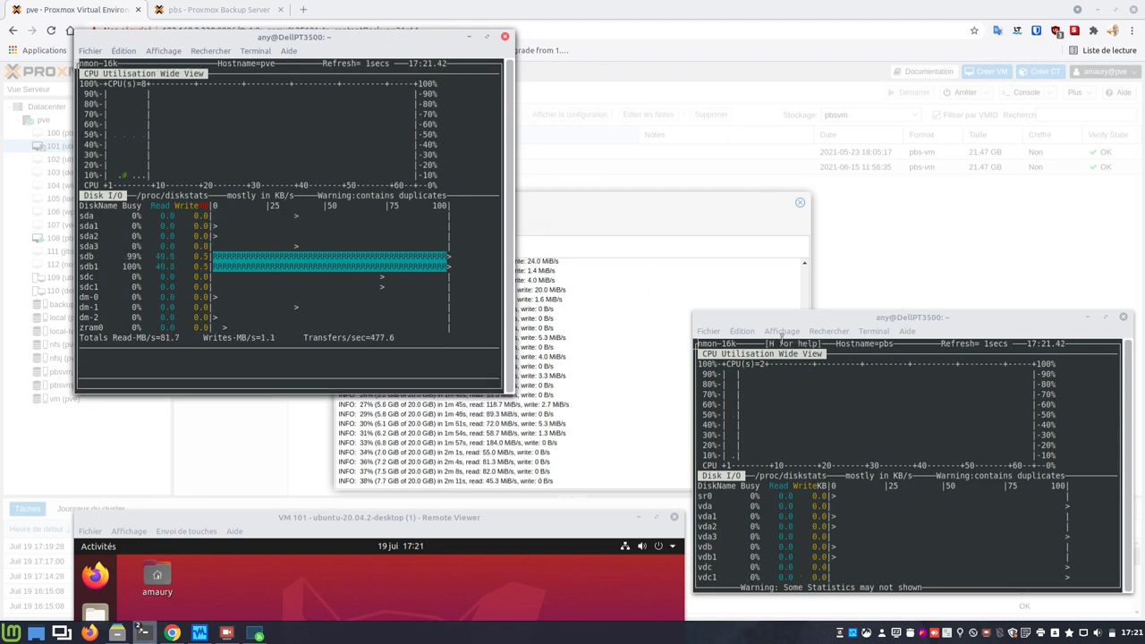
left_click_drag(786, 320, 781, 57)
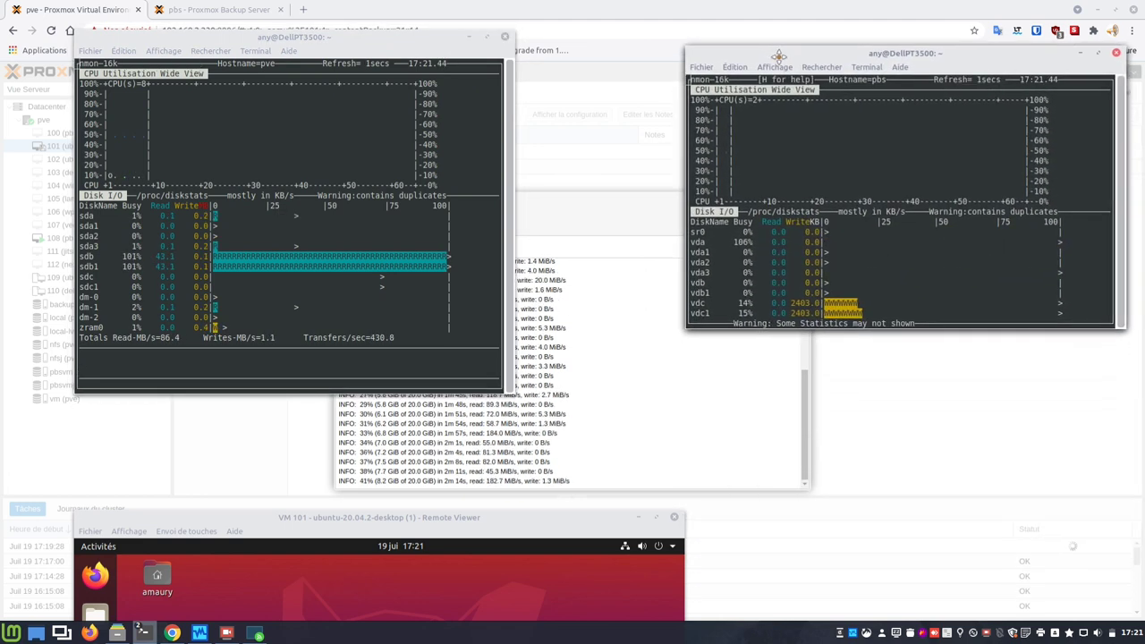
left_click_drag(913, 331, 926, 412)
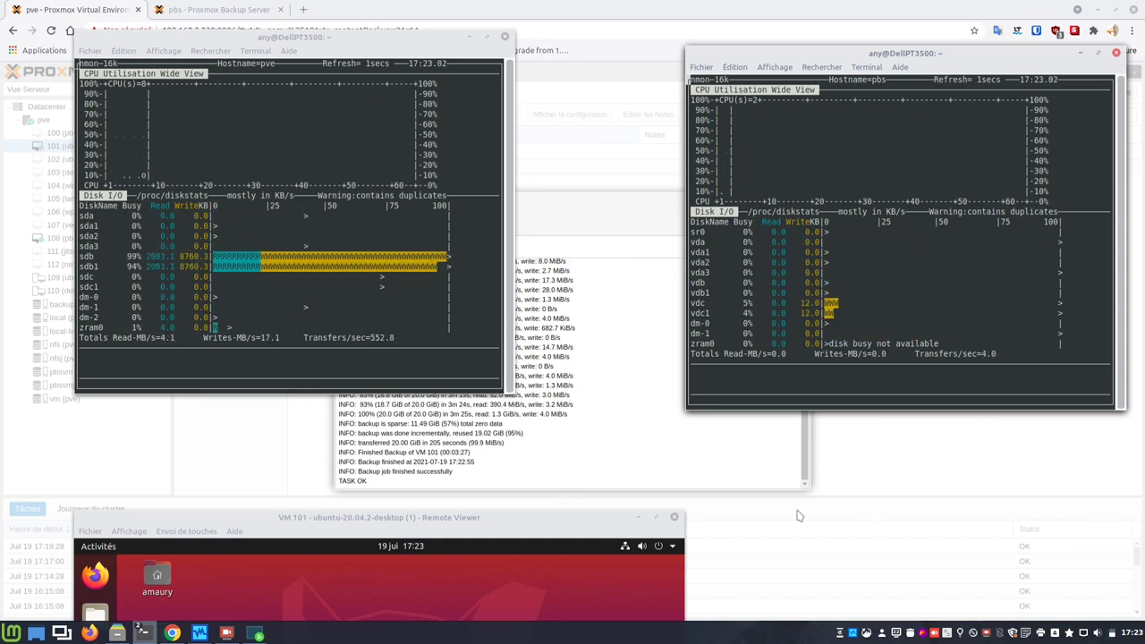
Step: Bring virtual machine 101's viewer fully into view, and open and close its applications overview
left_click_drag(594, 522, 801, 121)
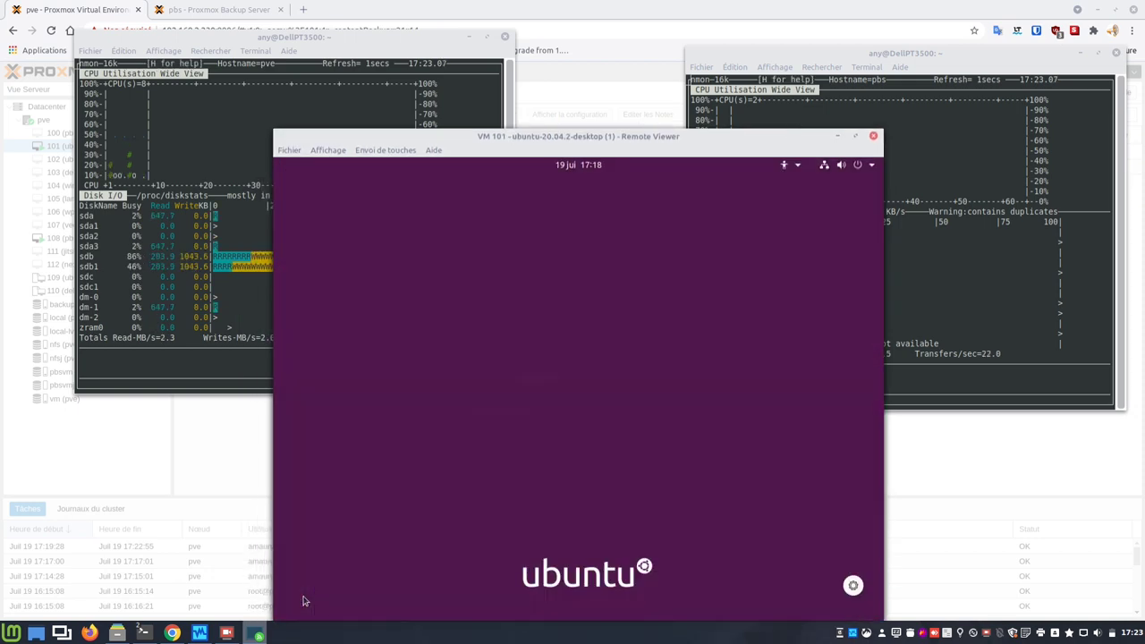
left_click(295, 602)
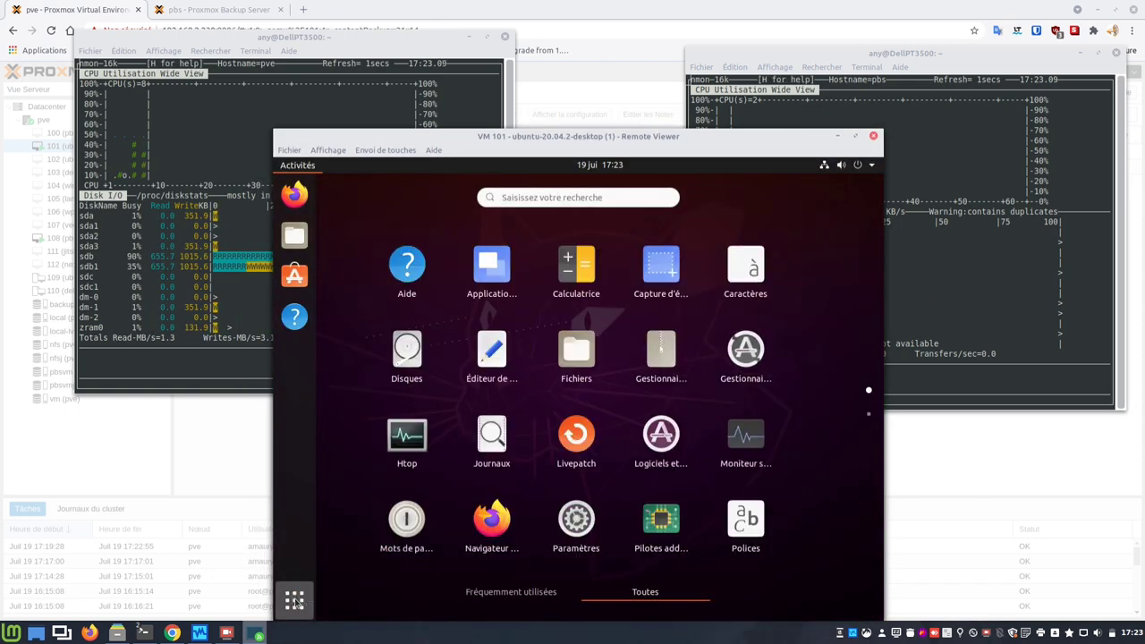
left_click(728, 249)
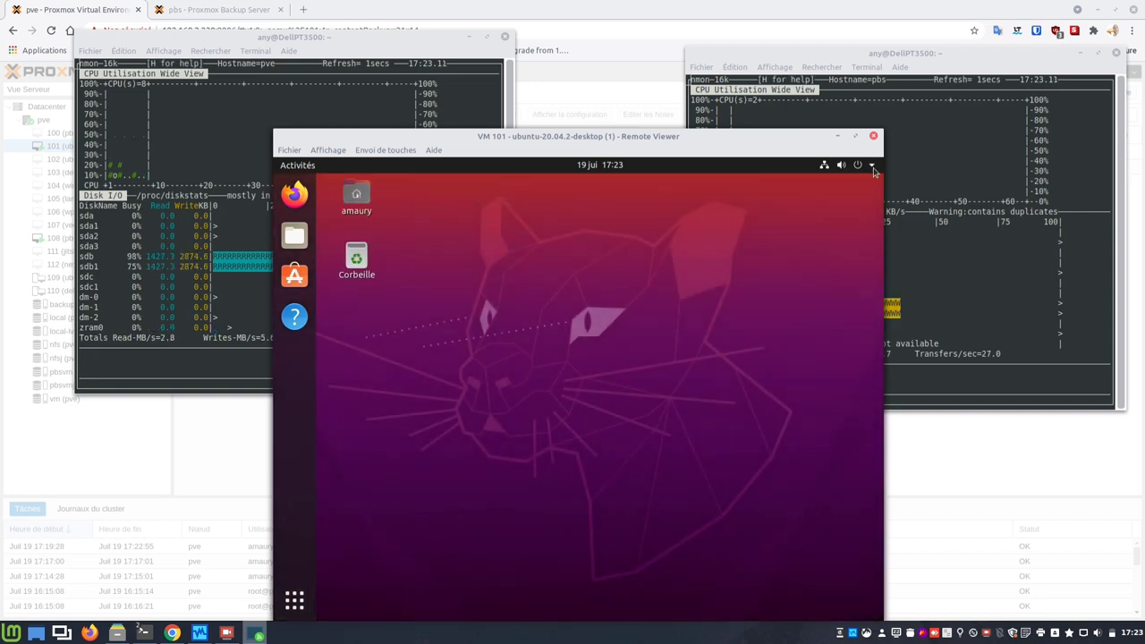
Step: Shut down Ubuntu from its desktop in virtual machine 101, entering the account password to authenticate
left_click(858, 165)
left_click(800, 294)
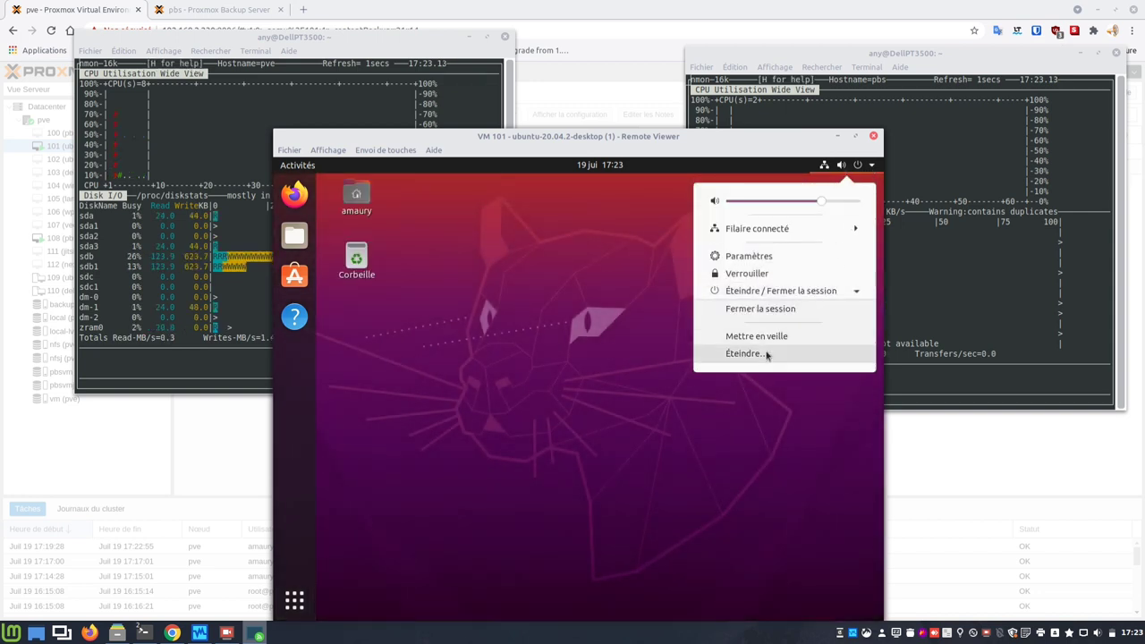
left_click(766, 354)
left_click(671, 432)
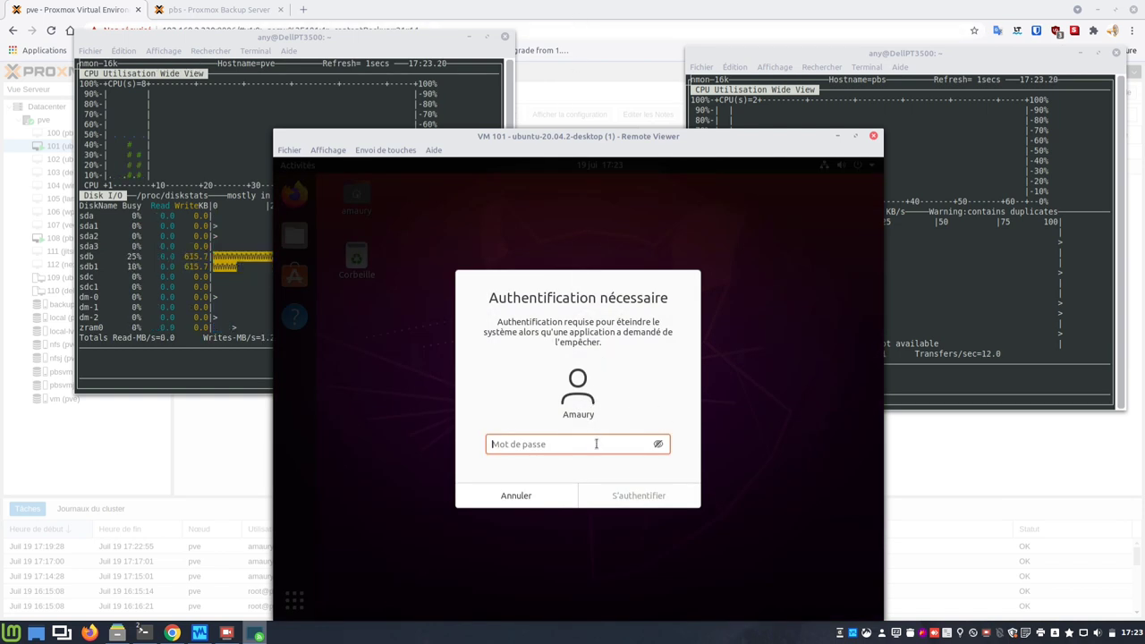
type("•••••••")
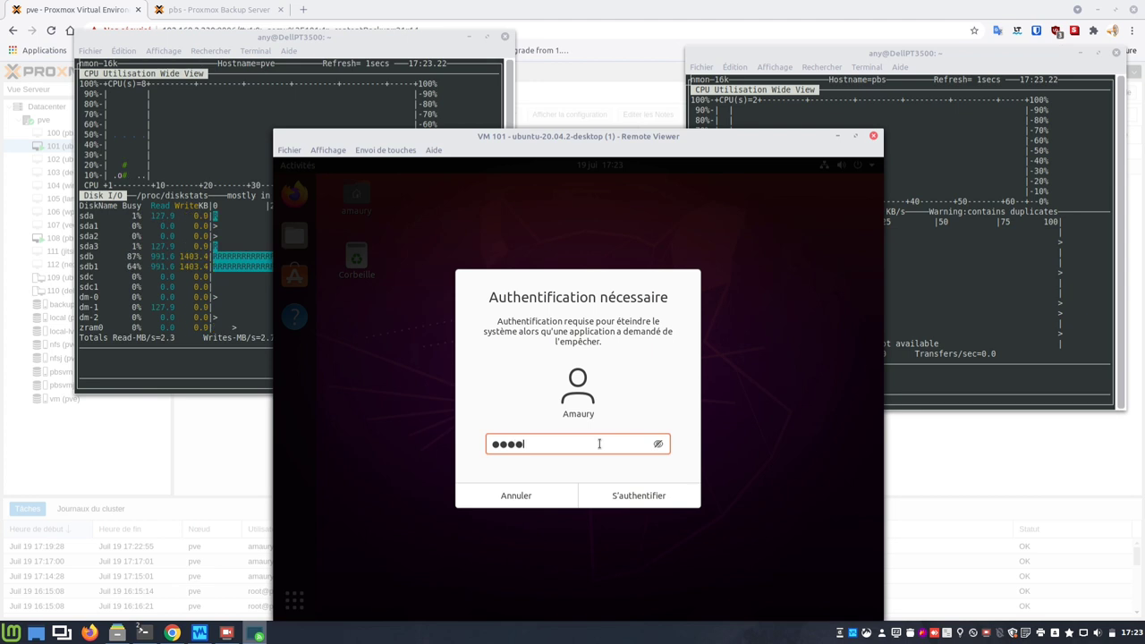
type("••")
key("Return")
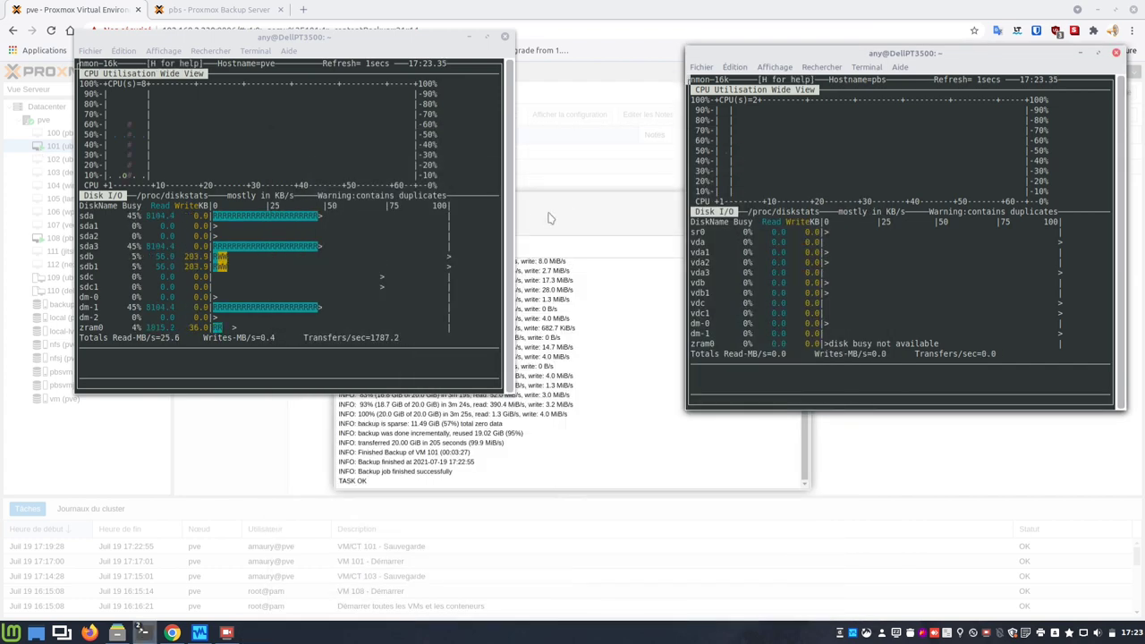
Step: Return to the Proxmox VE page and close virtual machine 101's backup task log
left_click(550, 217)
left_click(801, 205)
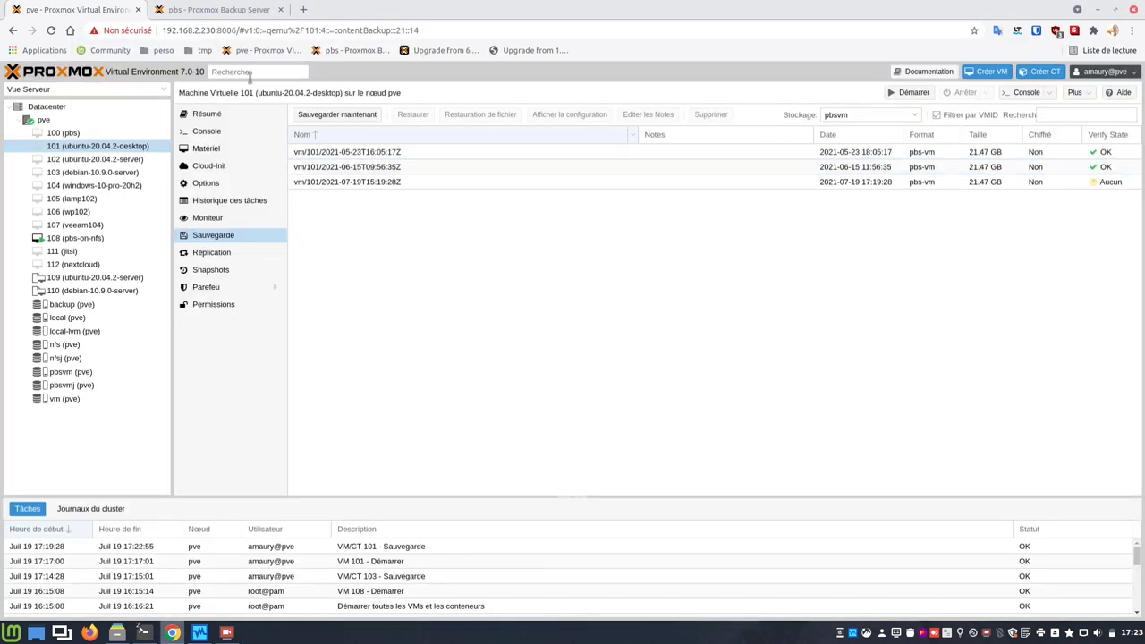
Step: Switch to the Proxmox Backup Server page, reload the backup datastore's content and verify snapshot vm/101/2021-07-19T15:19:28Z
left_click(231, 15)
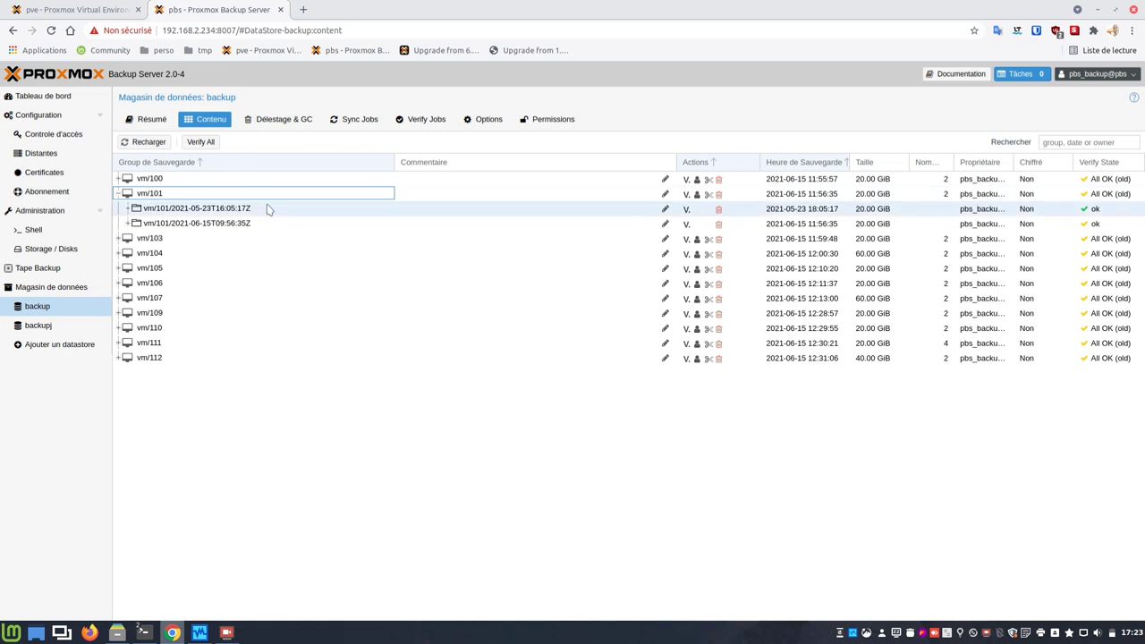
left_click(156, 144)
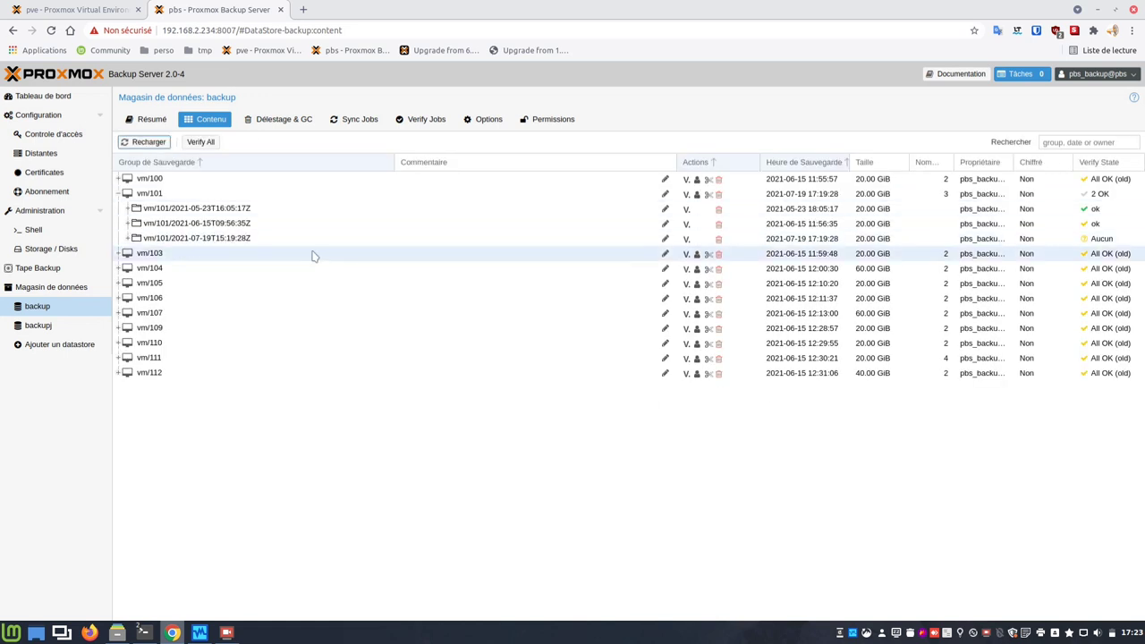
left_click(425, 243)
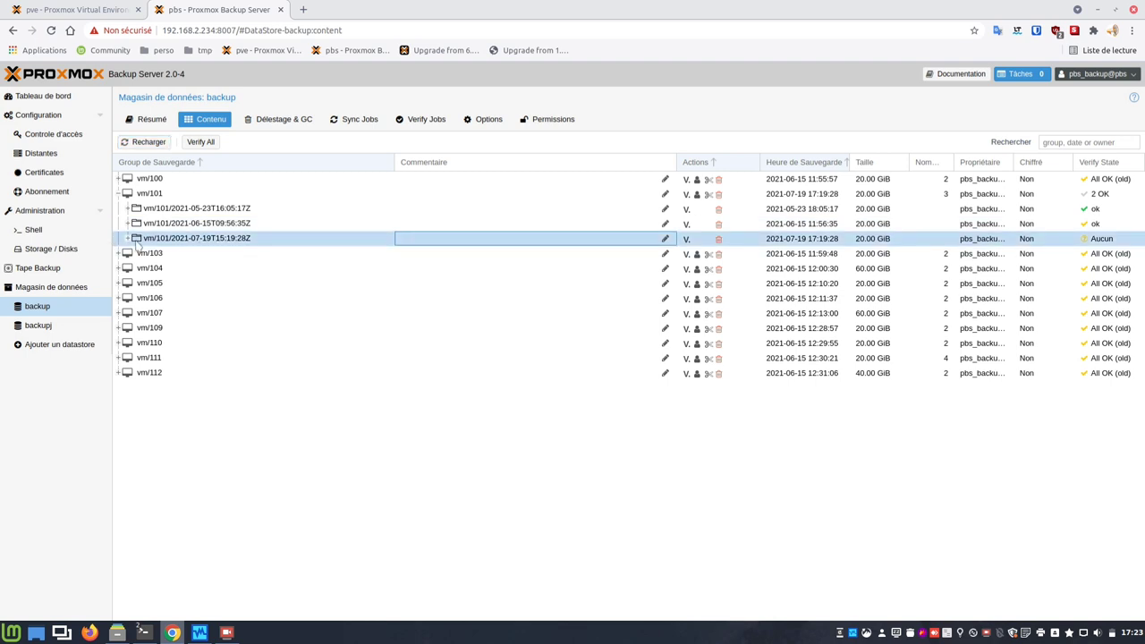
left_click(688, 240)
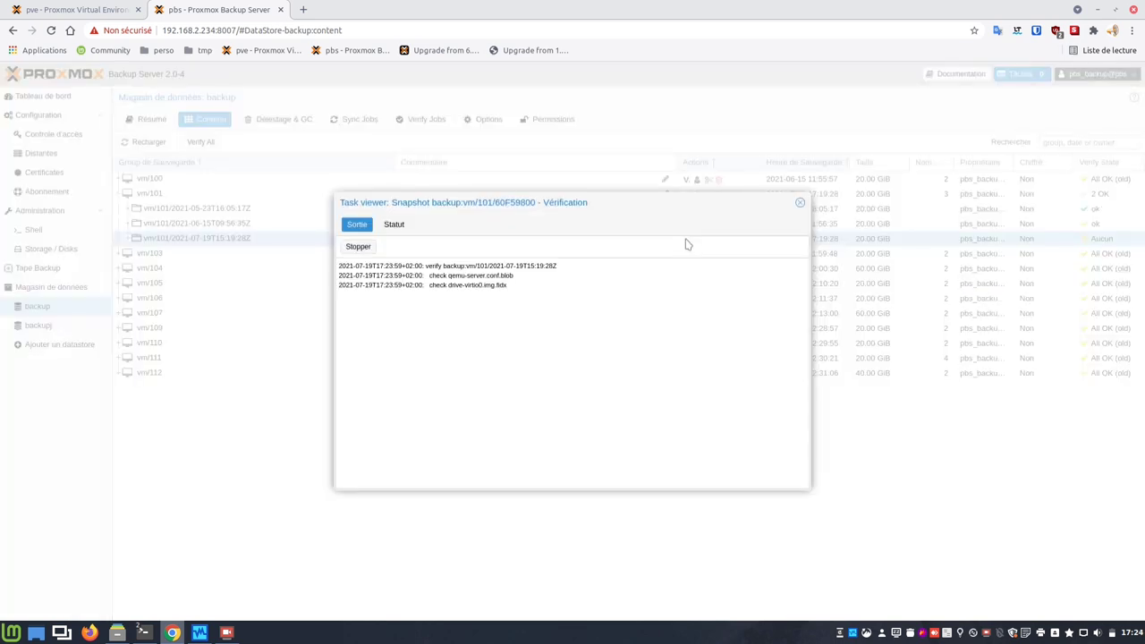
Step: Watch the disk and CPU load in the pbs nmon terminal during the verification, and close the verification's task viewer
mouse_move(148, 633)
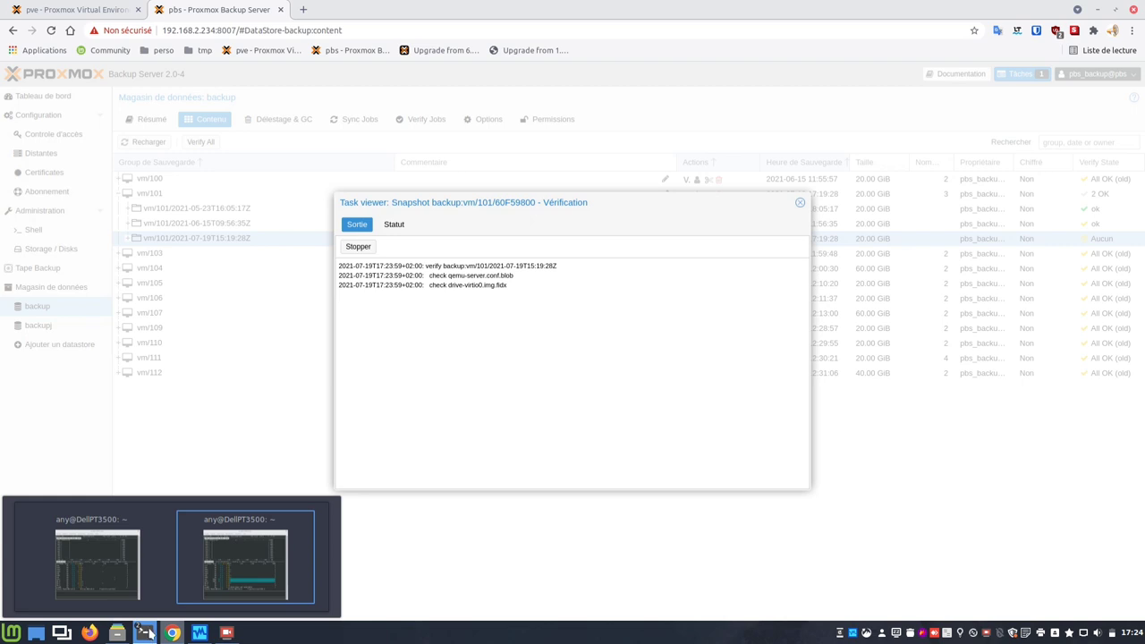
left_click(185, 608)
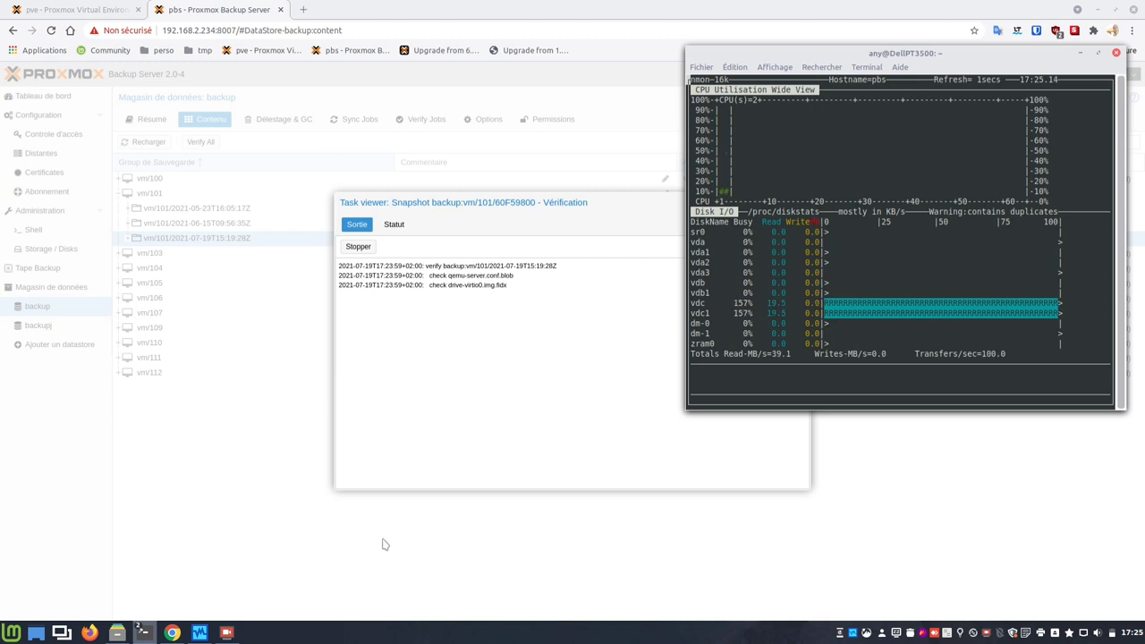
left_click(161, 64)
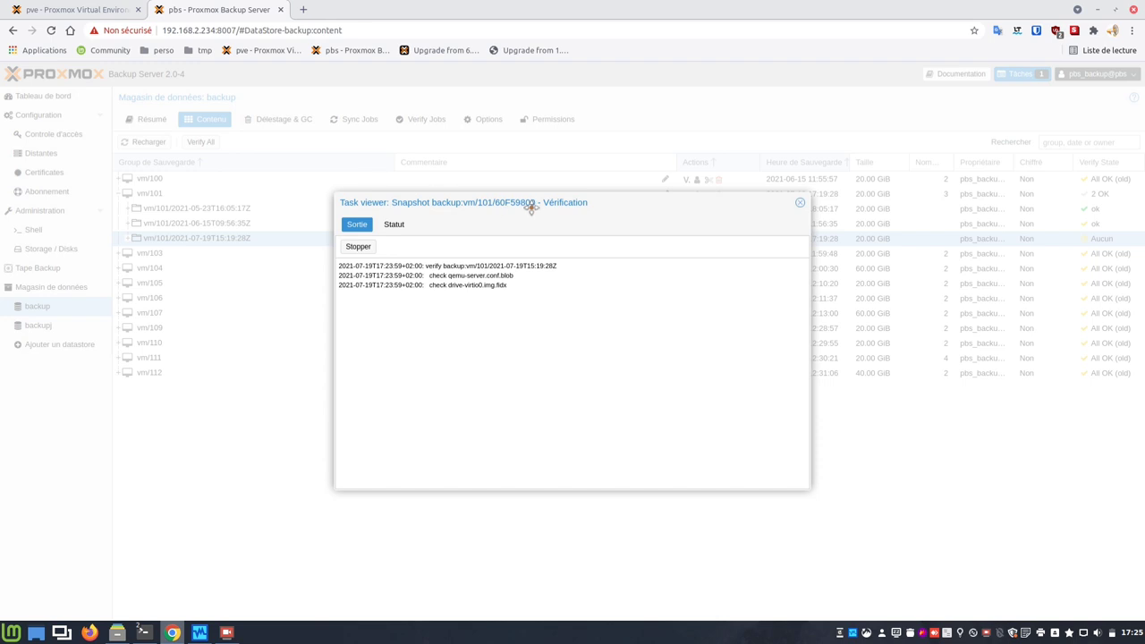
left_click(802, 206)
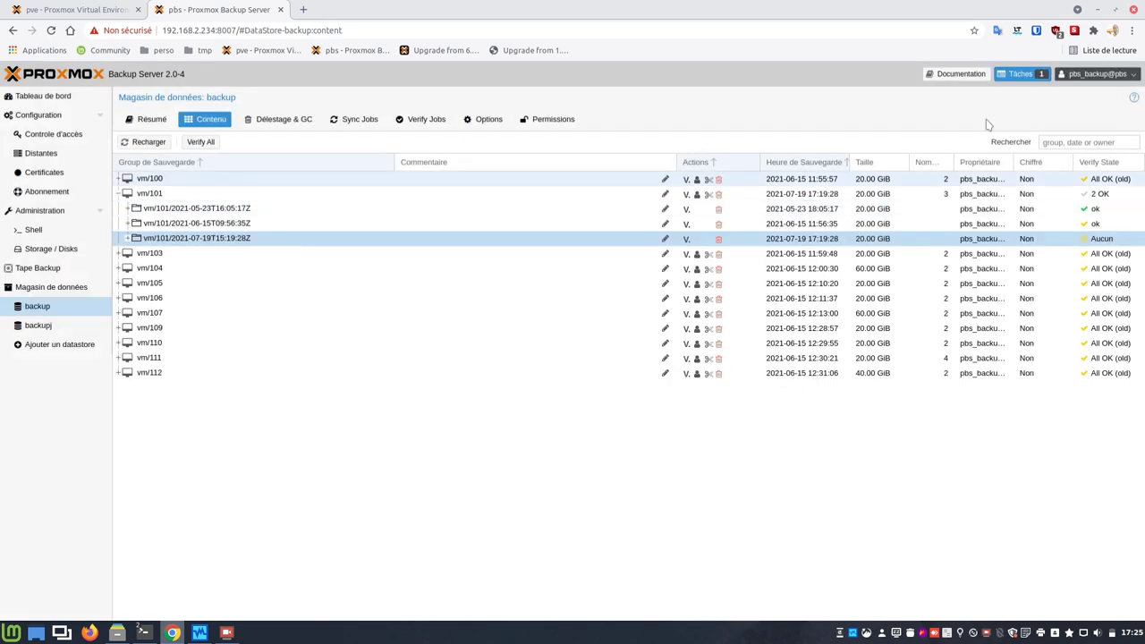
Step: Review the backup server's dashboard, and examine the CPU, load, memory and network graphs in the pve node's summary
left_click(61, 99)
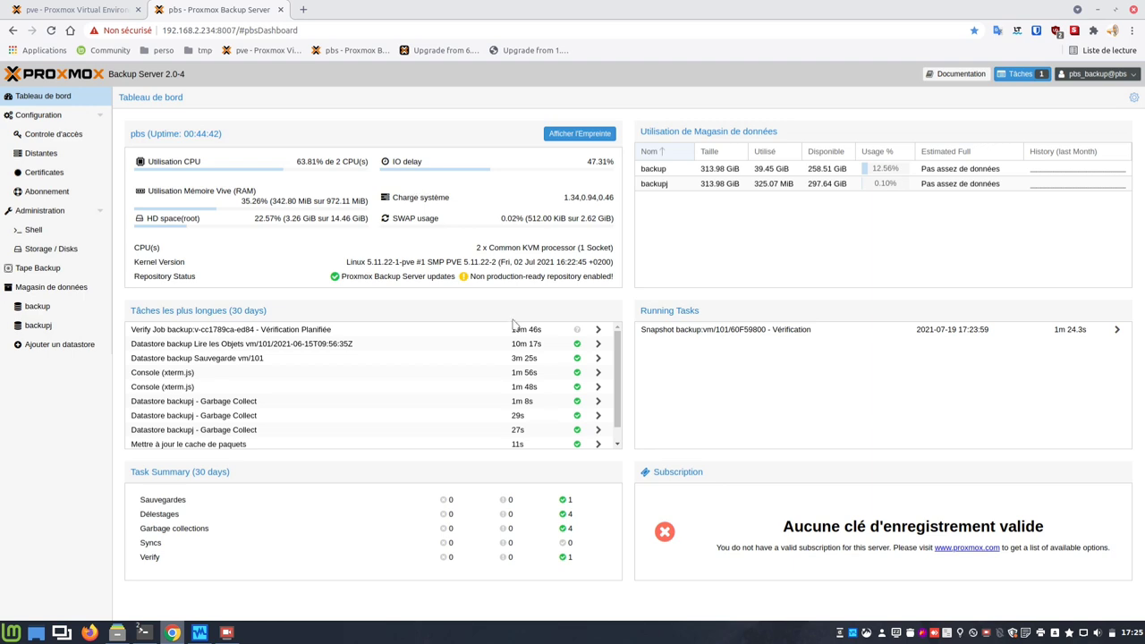
left_click(108, 13)
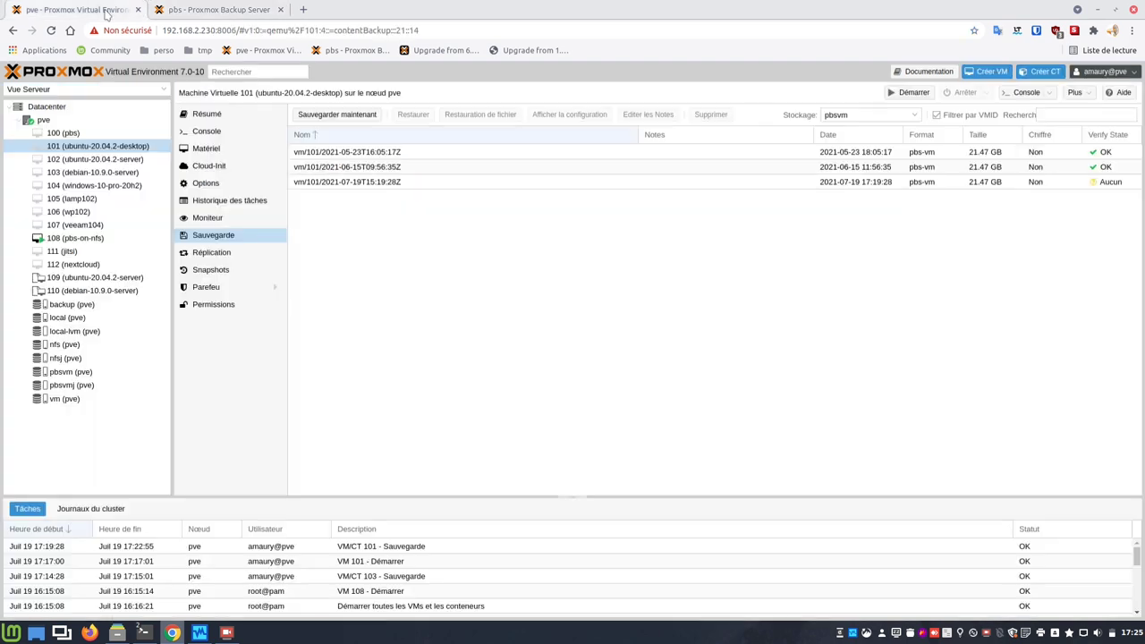
left_click(205, 115)
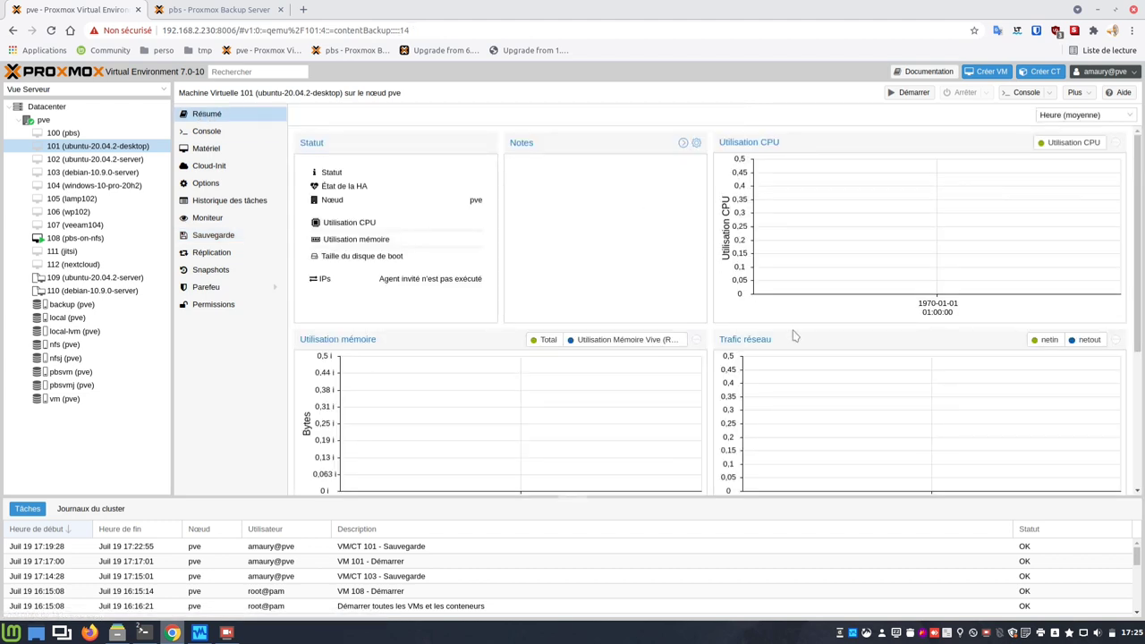
left_click(70, 122)
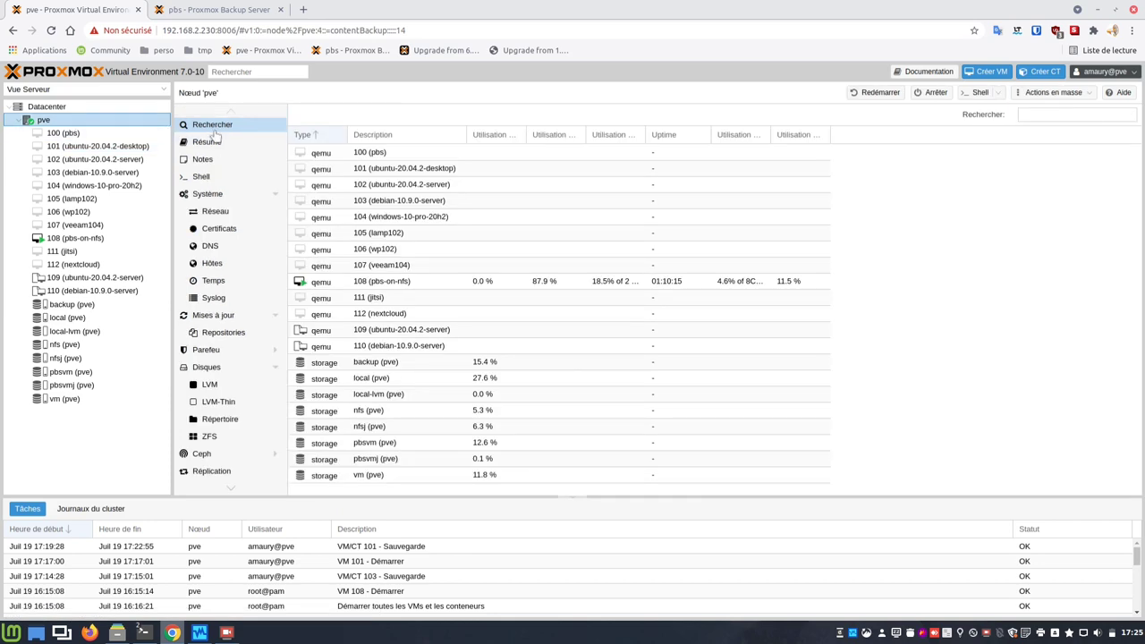
left_click(214, 142)
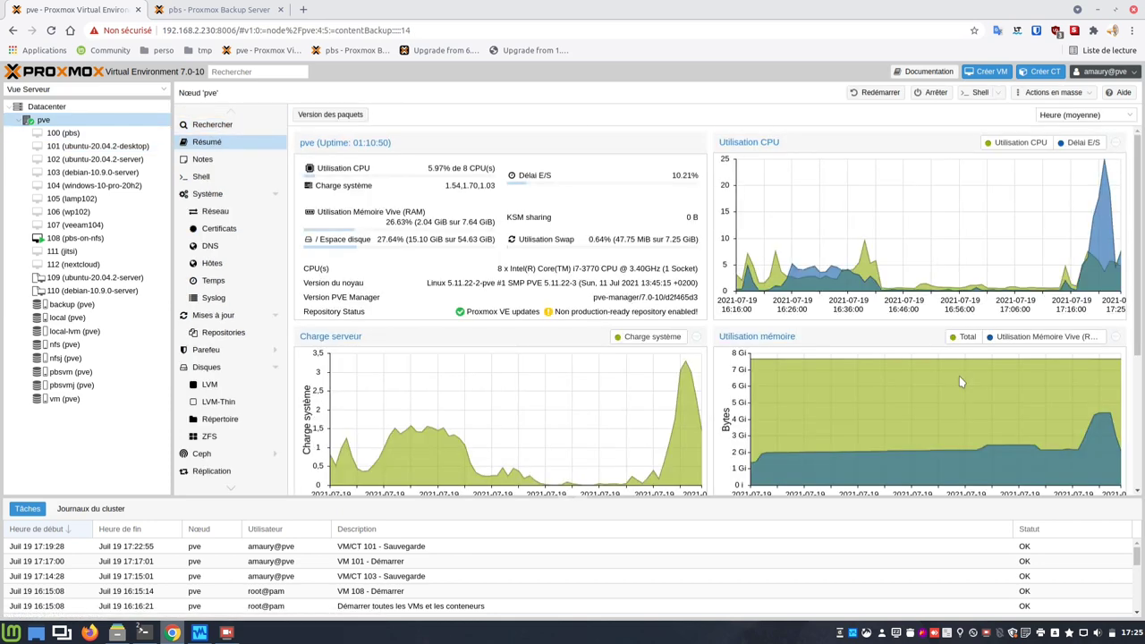
scroll(959, 376, "down", 3)
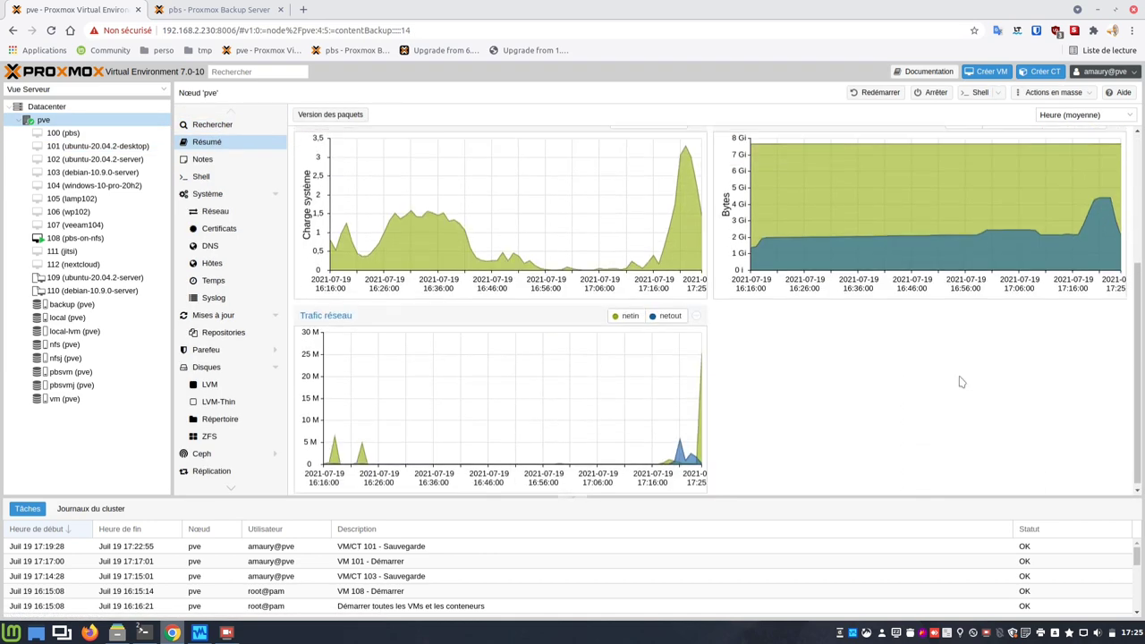
scroll(961, 379, "up", 3)
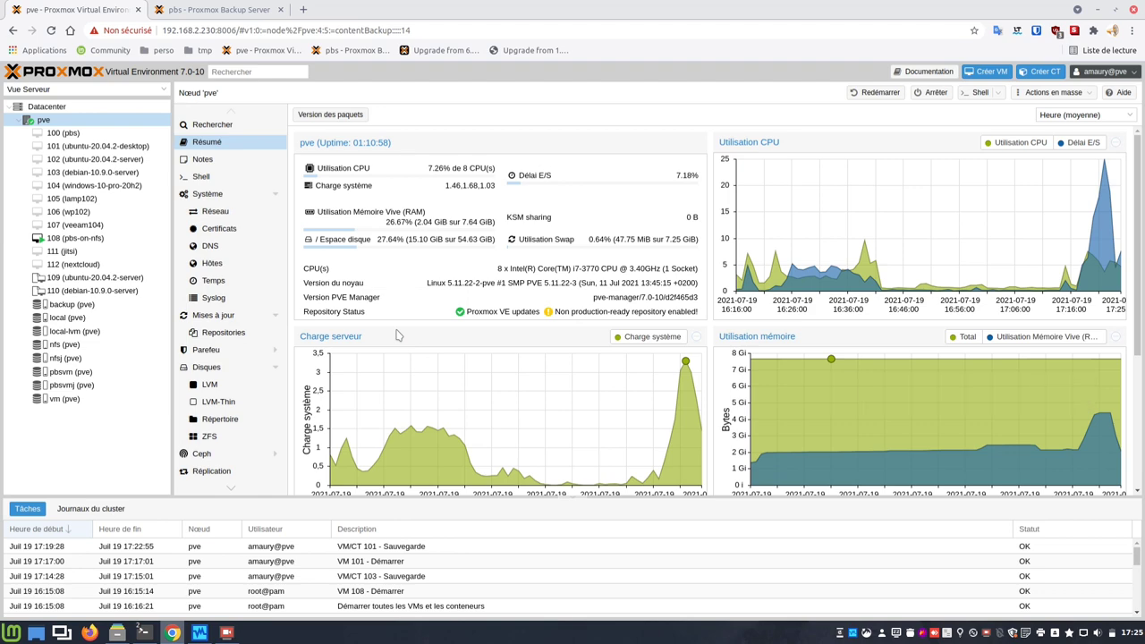
Step: Reopen the running verification's log on the backup server, check it alongside the pbs nmon terminal, and close it
left_click(219, 9)
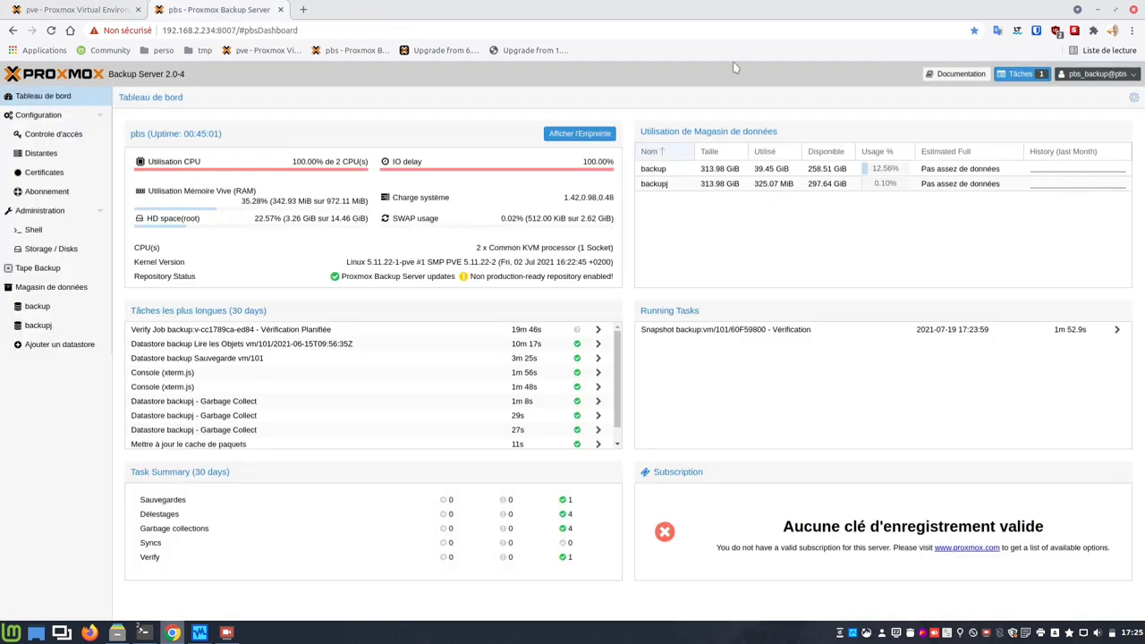
left_click(1011, 76)
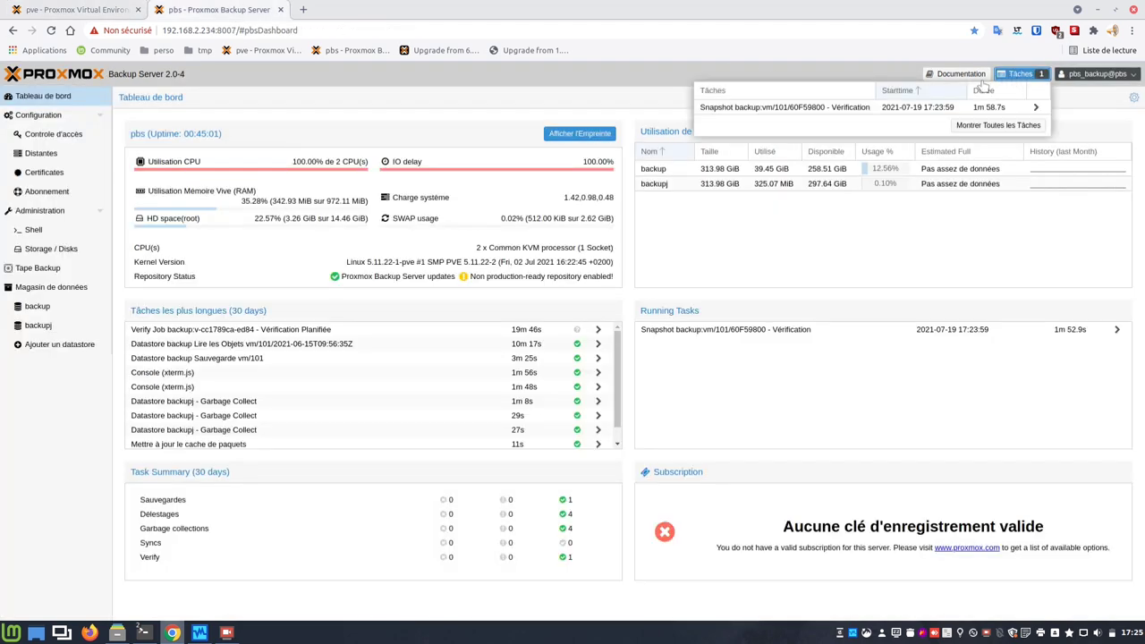
left_click(1037, 109)
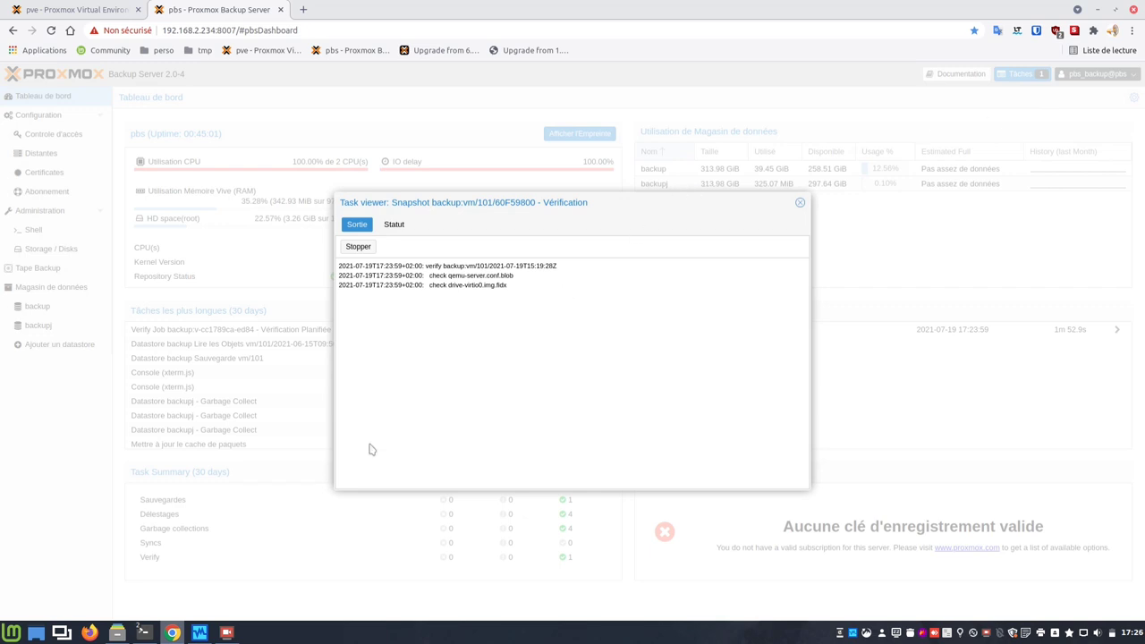
mouse_move(143, 633)
left_click(244, 524)
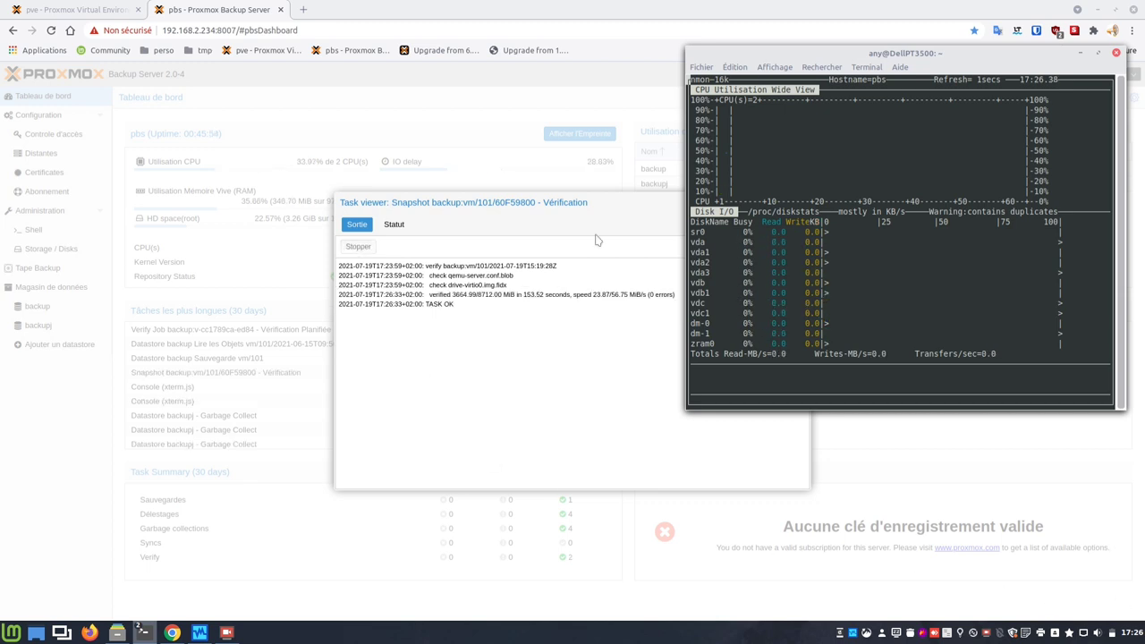
left_click(616, 202)
left_click(800, 202)
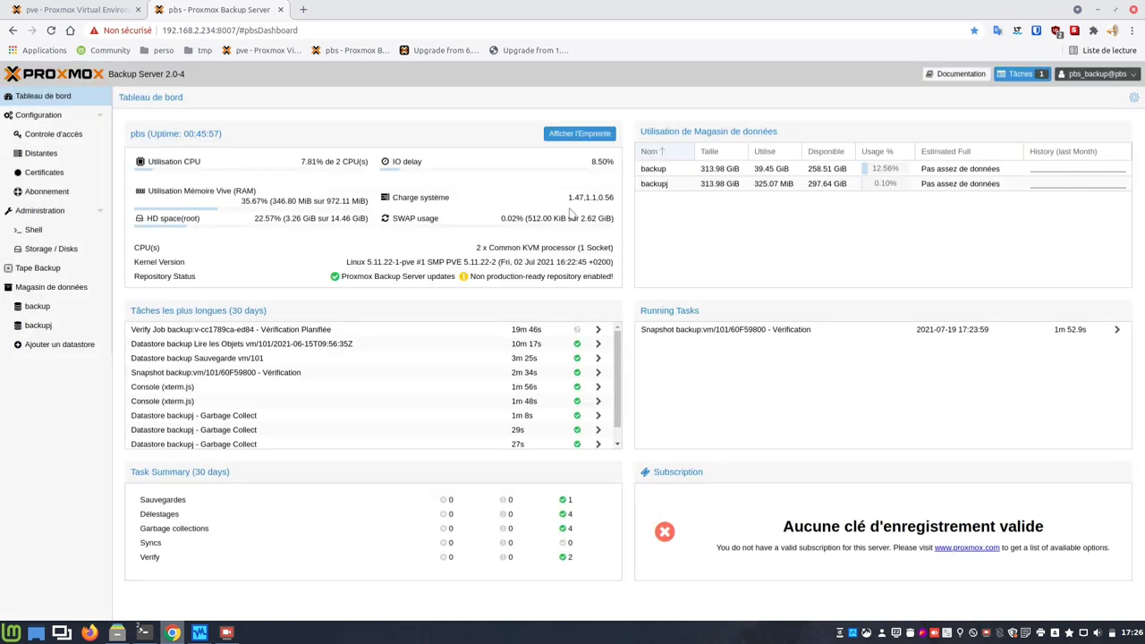
Step: Expand the vm/101 group in the backup datastore and check the 2021-07-19 snapshot's backup time and verify state
left_click(26, 308)
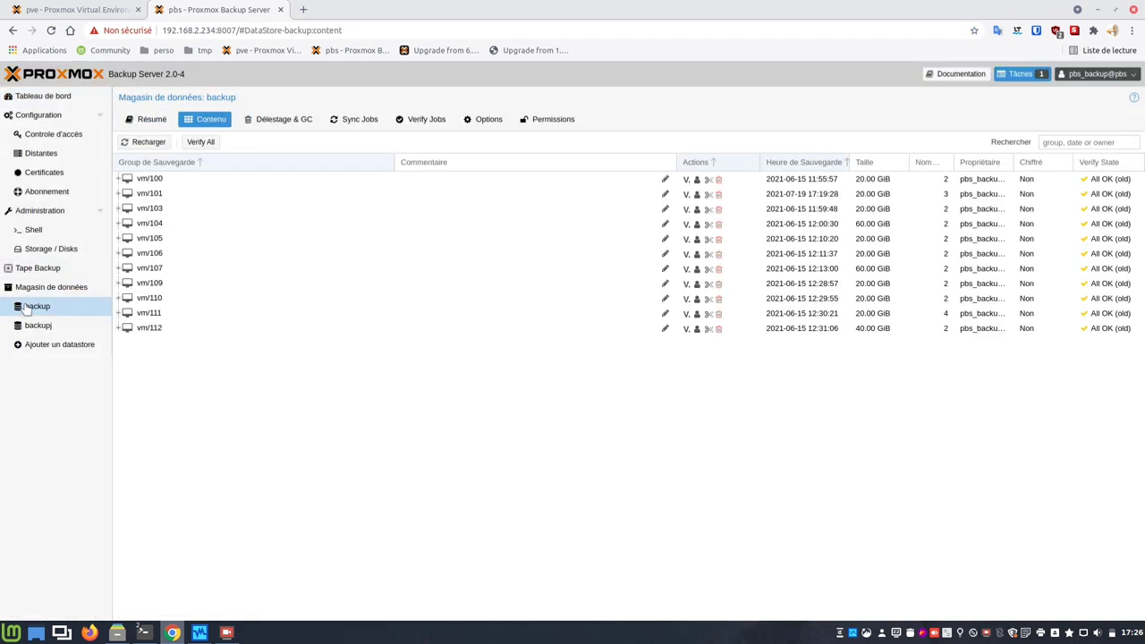
left_click(80, 9)
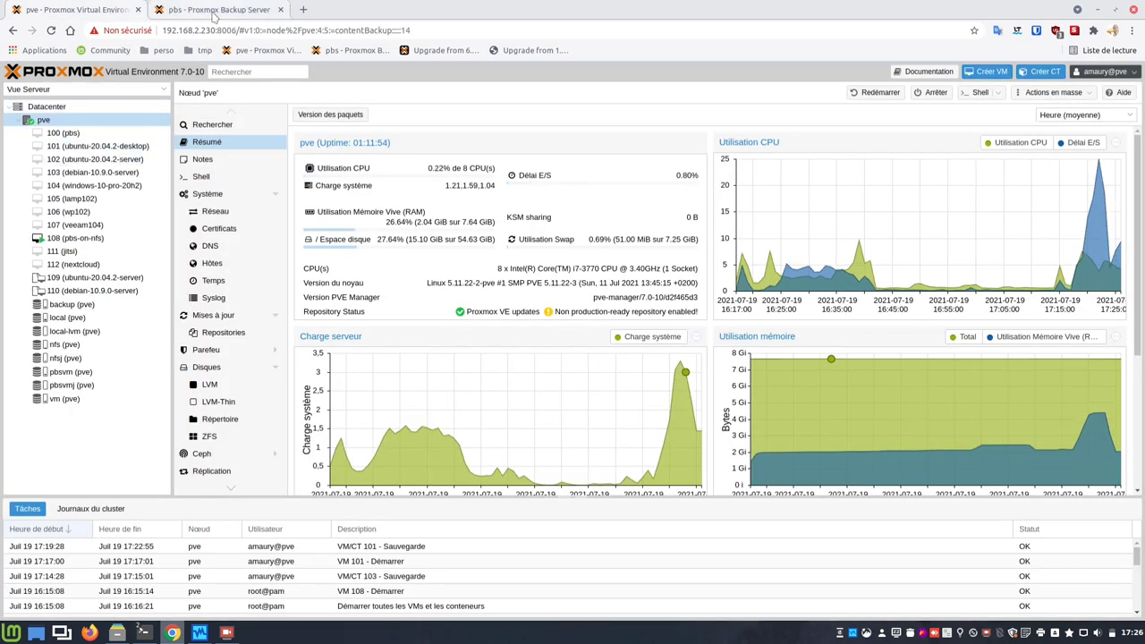
left_click(214, 11)
left_click(119, 193)
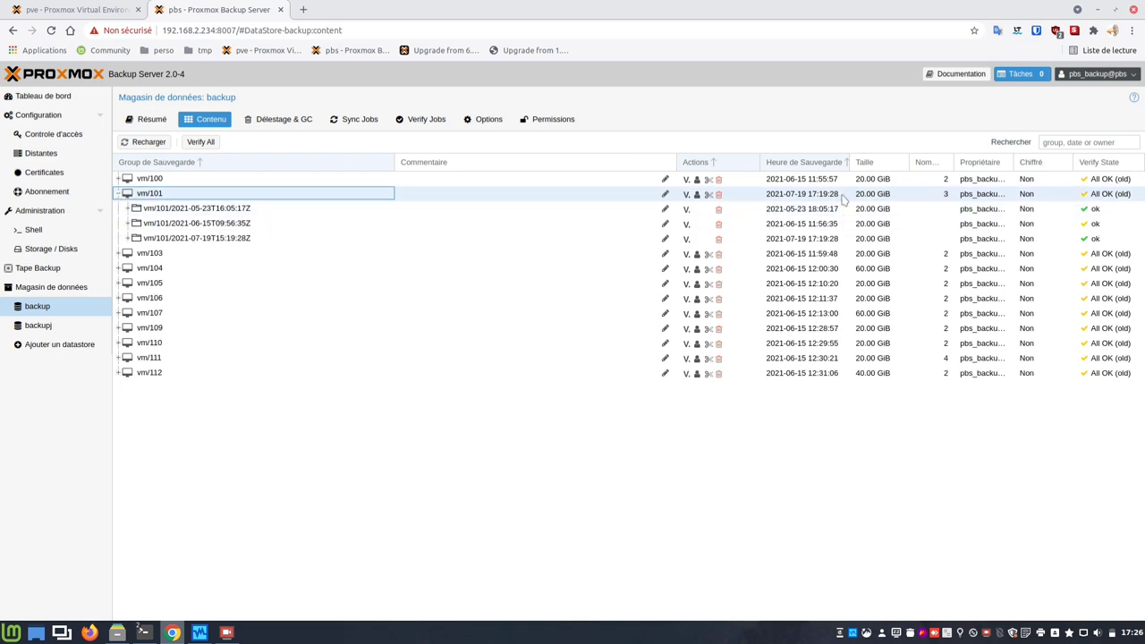
left_click(1132, 632)
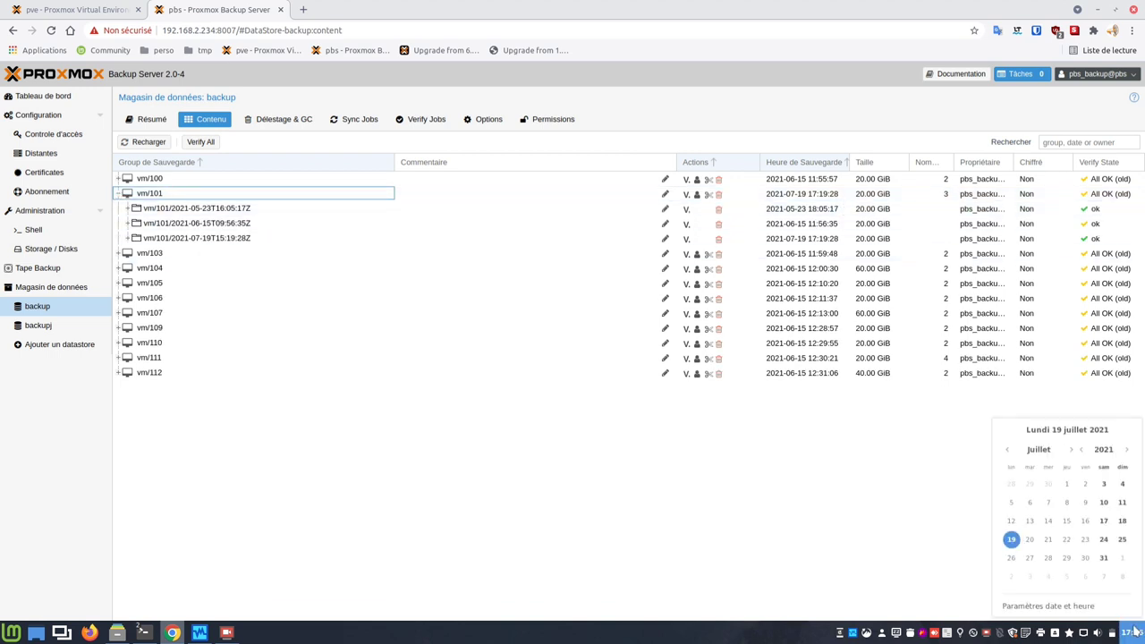
left_click(1133, 633)
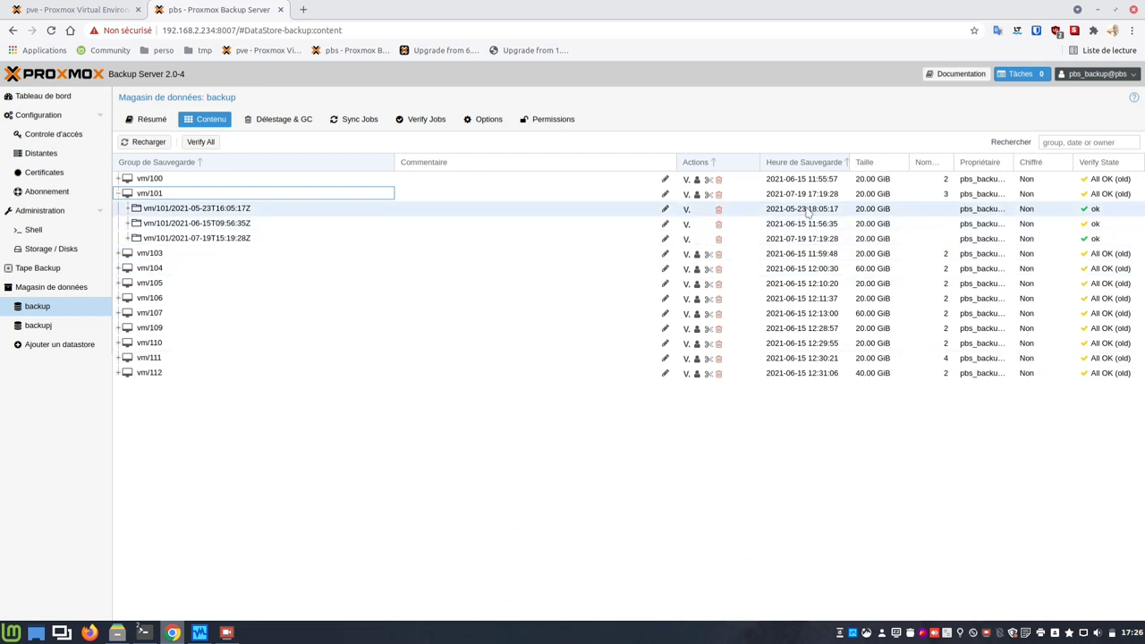
left_click(808, 239)
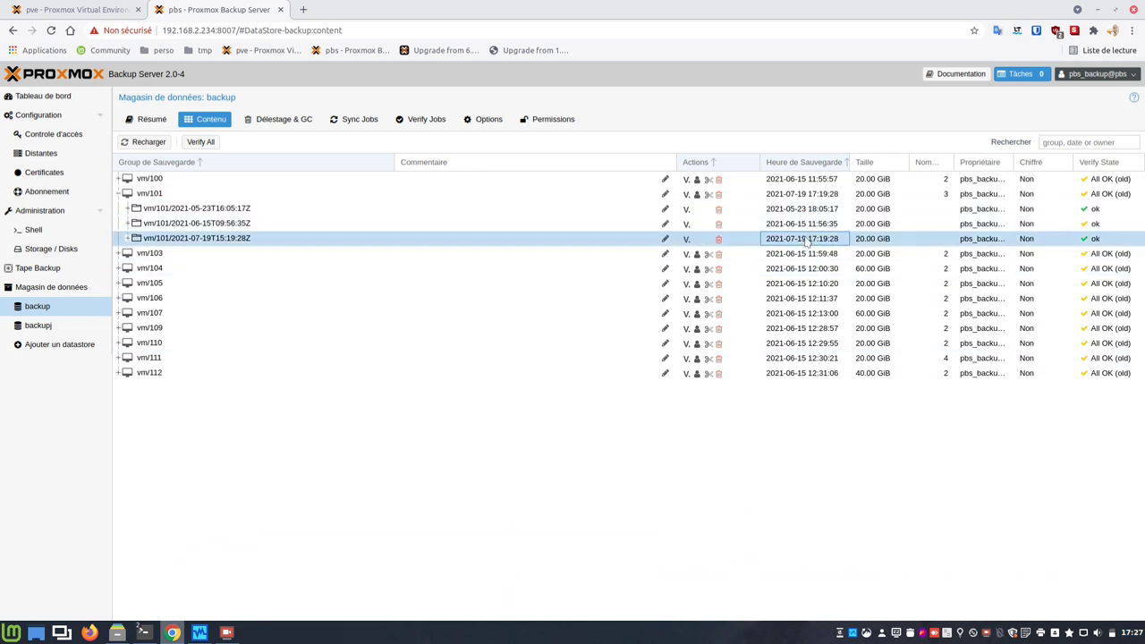
mouse_move(1094, 246)
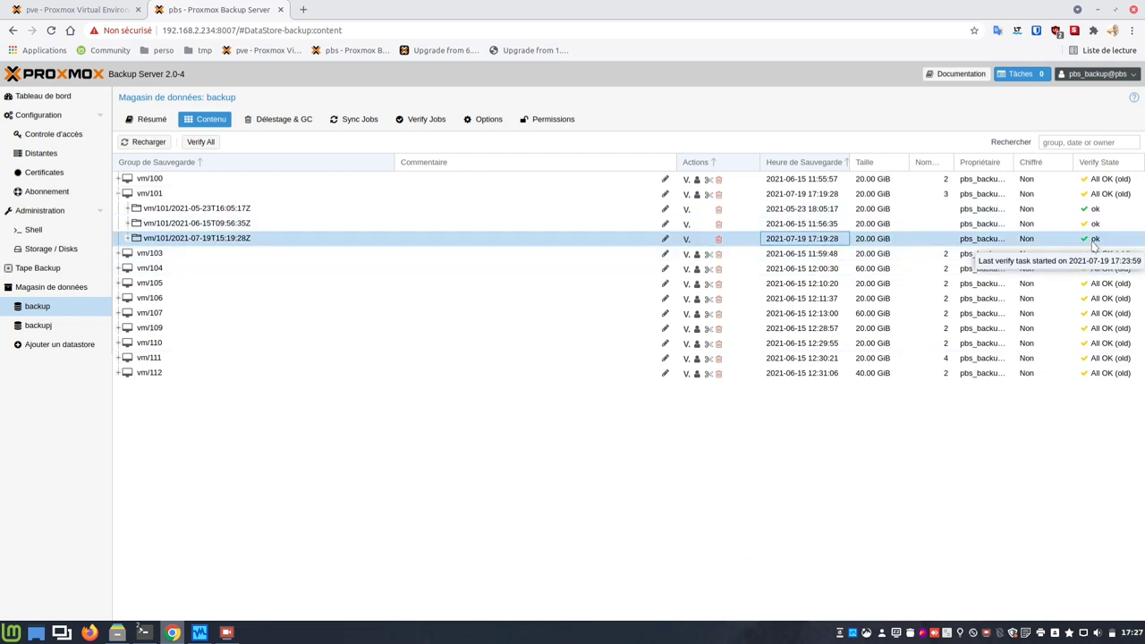